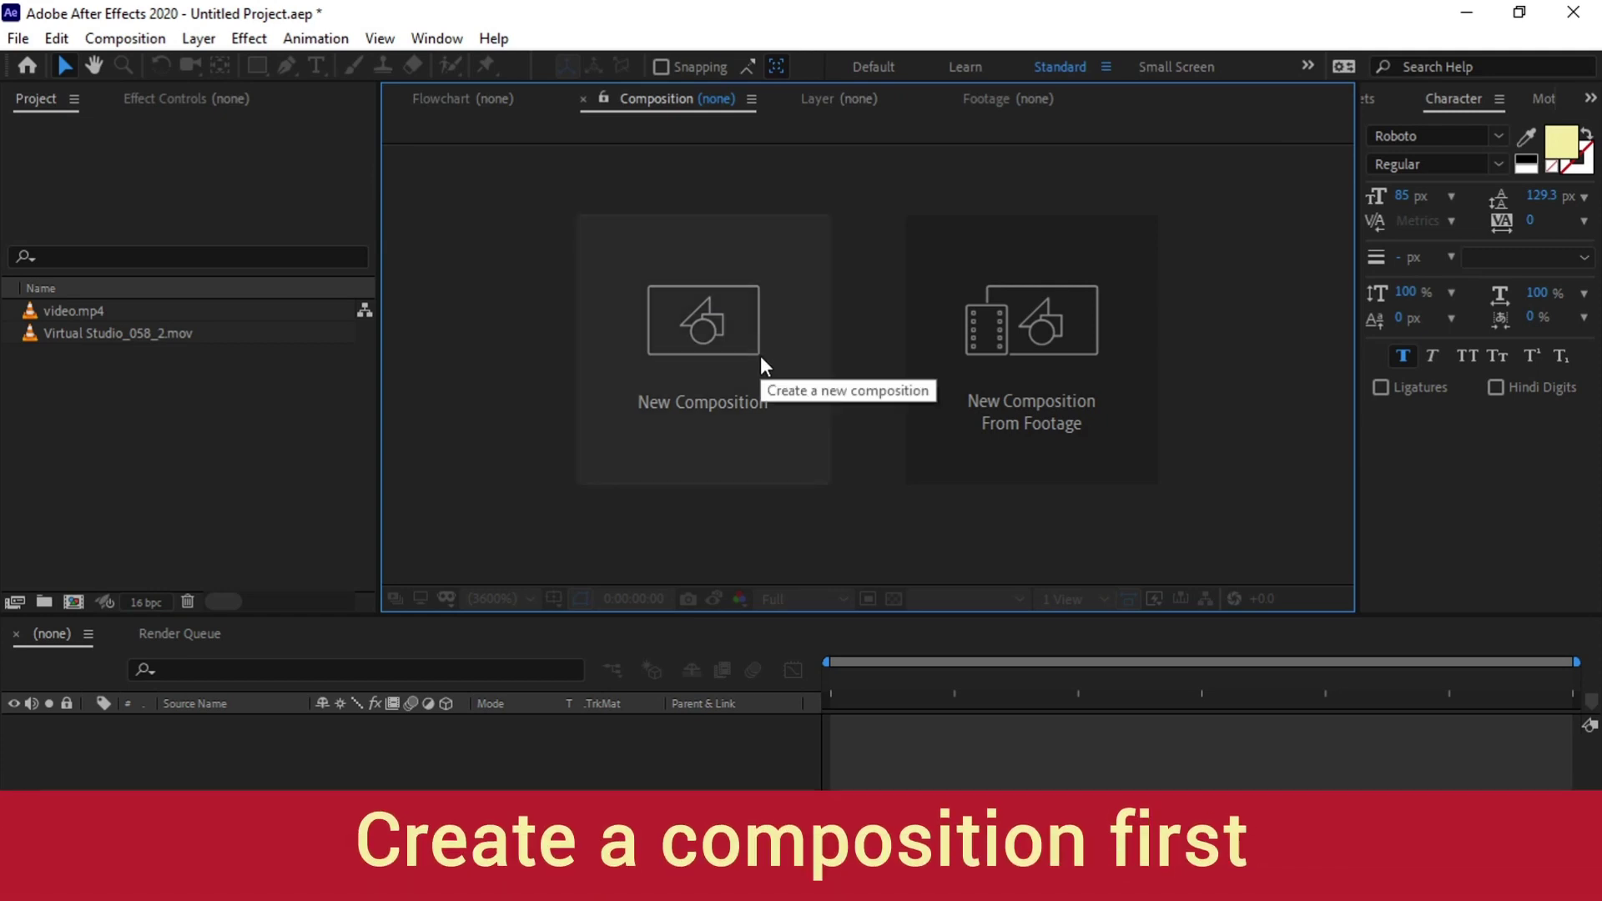
Create a new composition named 'Green Screen' at 1920×1080, 25 fps
click(759, 361)
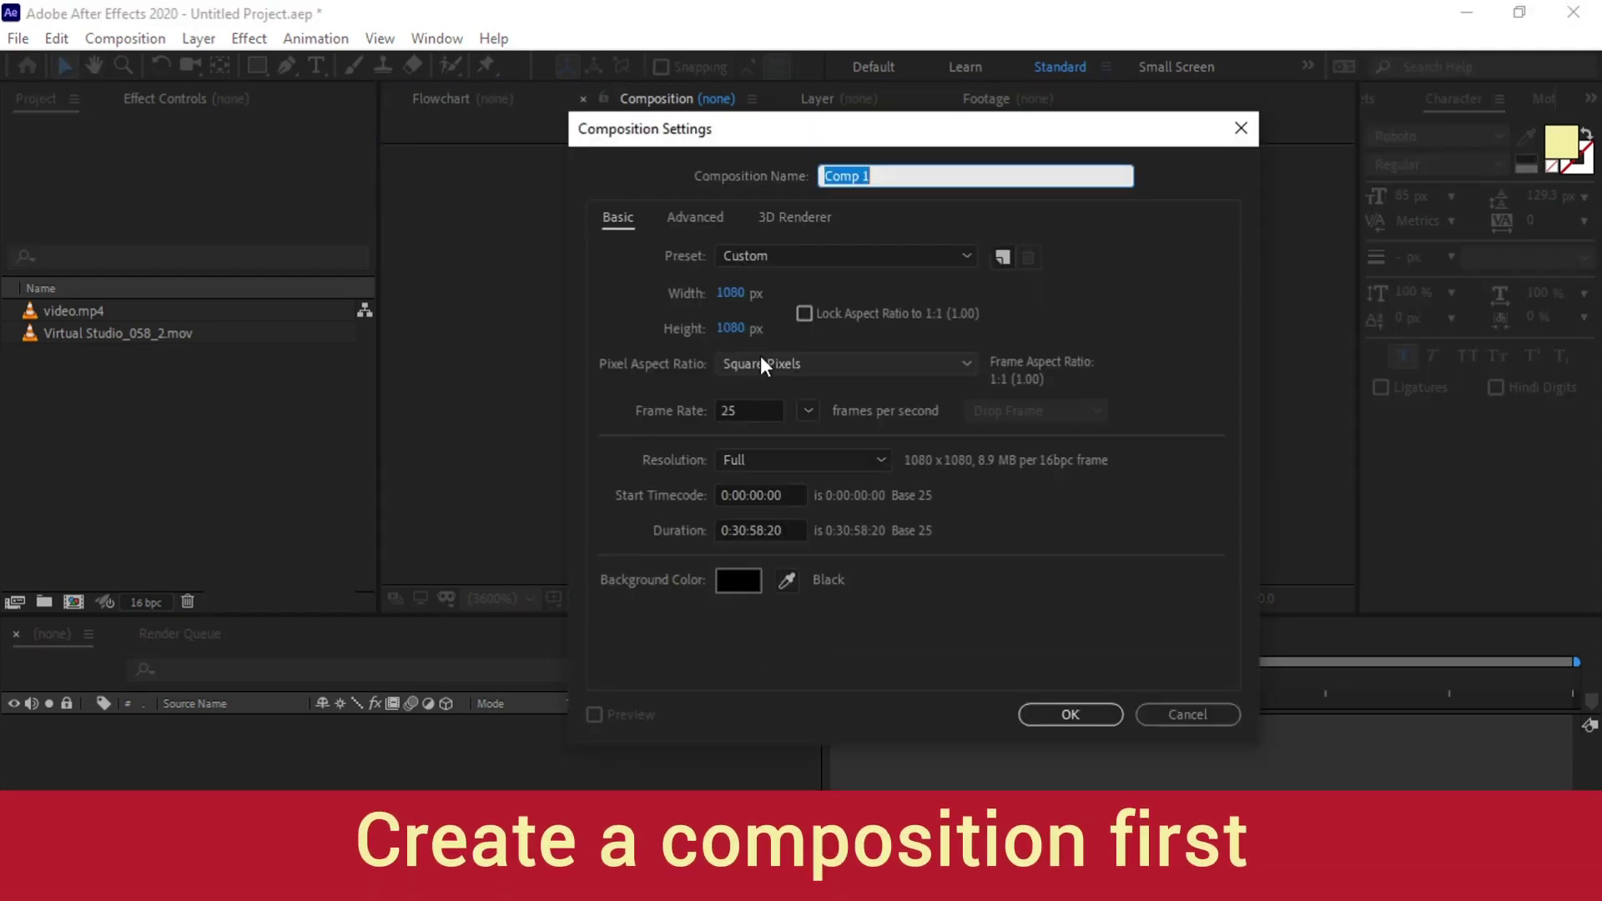
text(Green Screen)
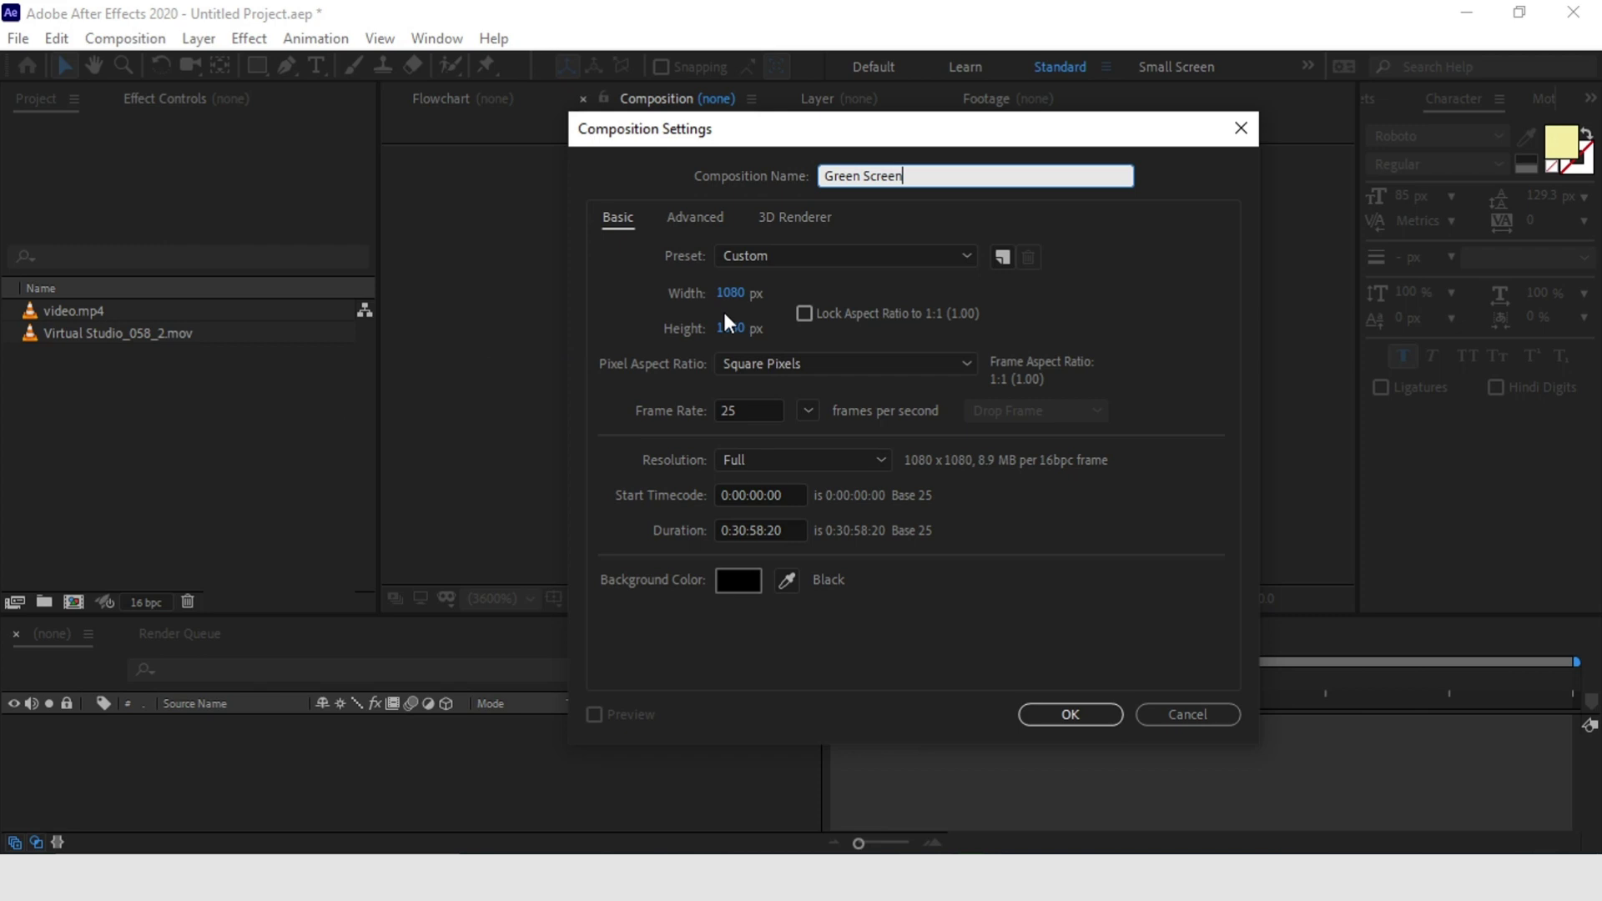
click(731, 293)
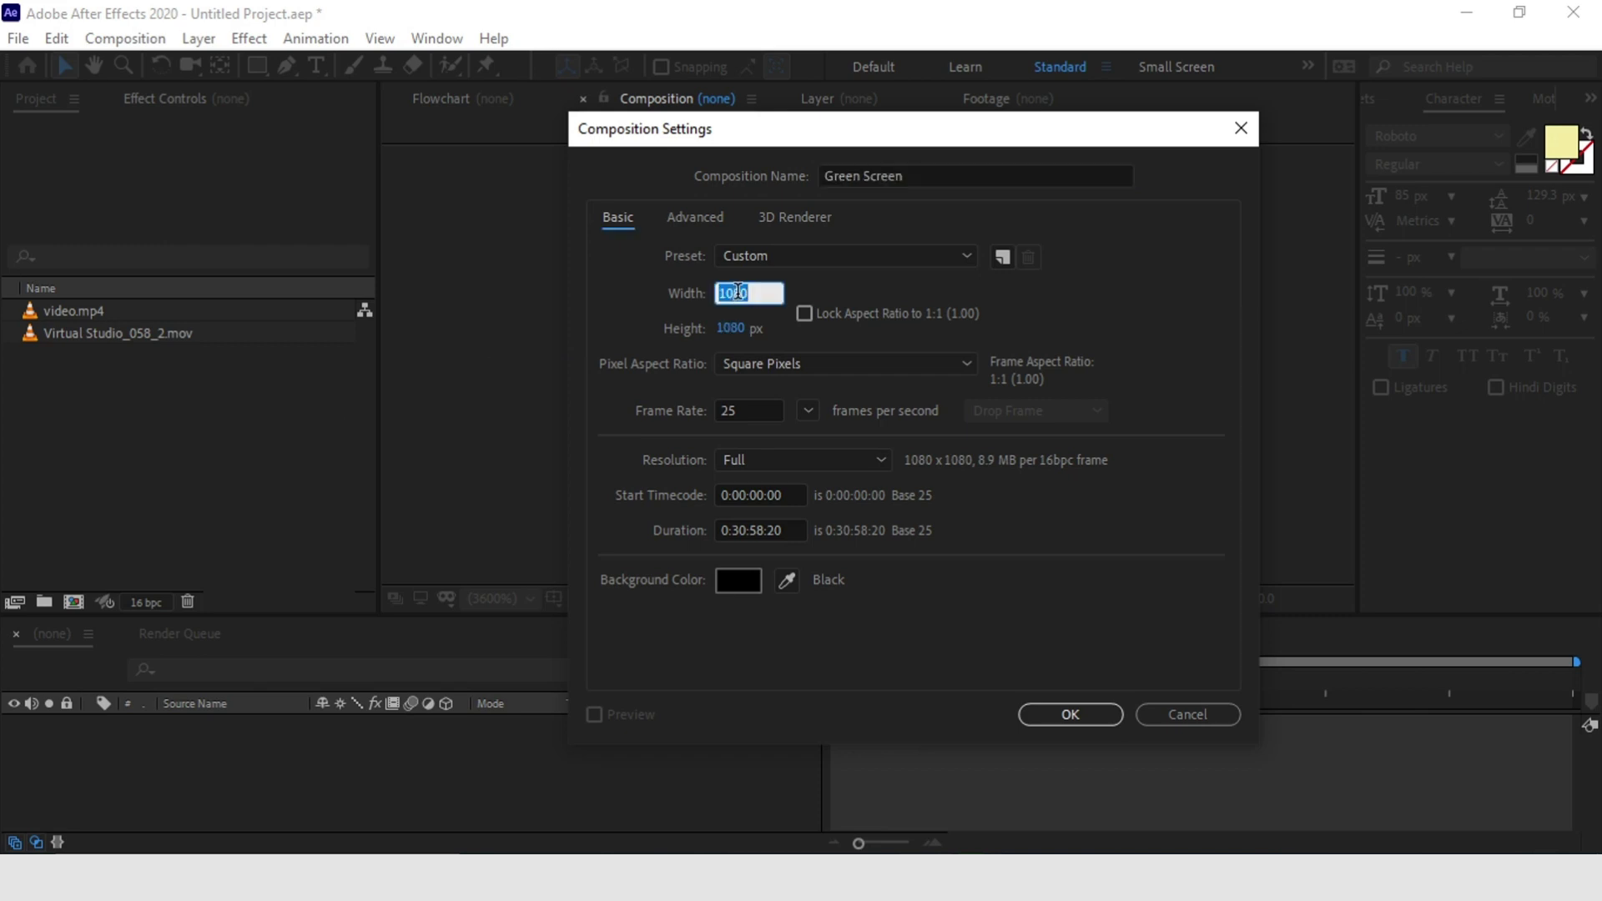
text(1920)
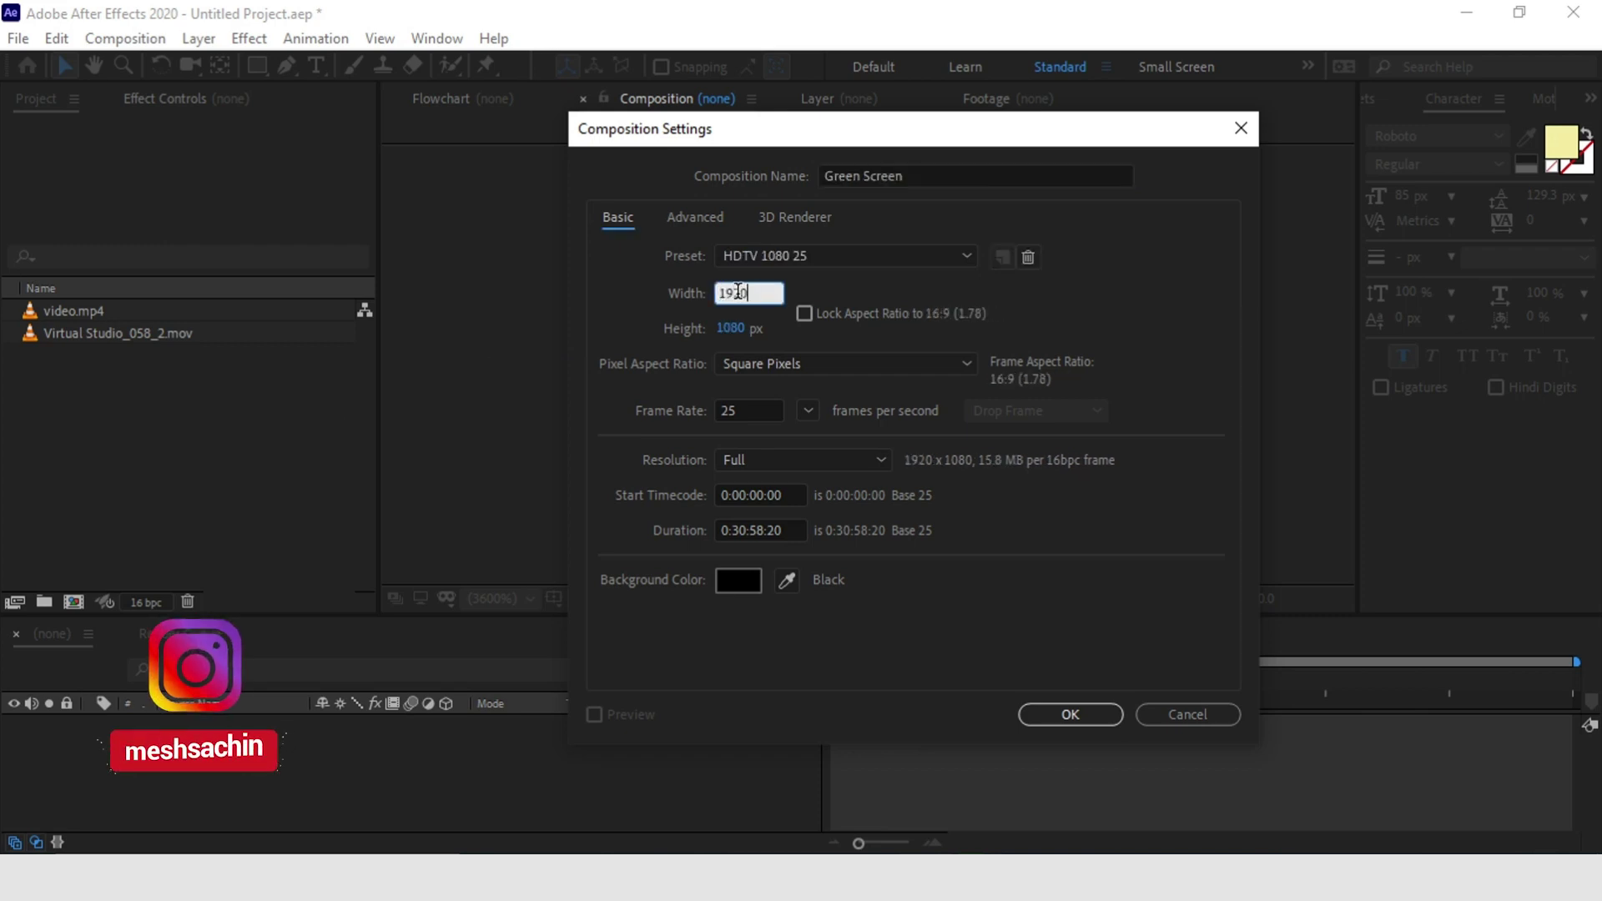
key(Return)
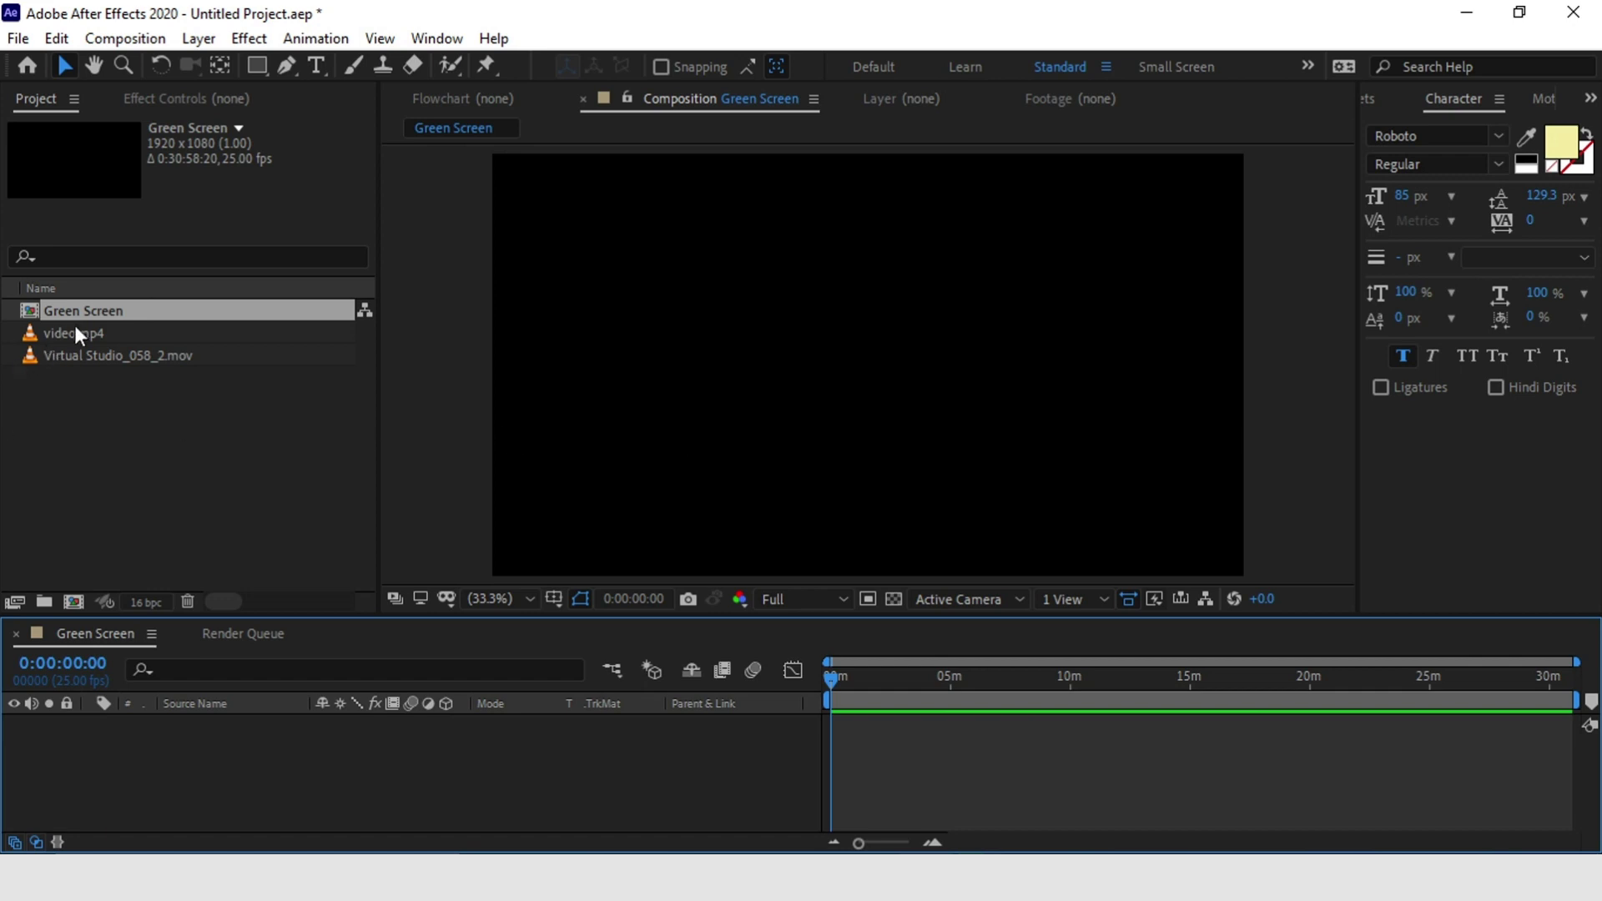
Add video.mp4 as a layer and move the playhead to a frame showing the presenter
drag(74, 328, 251, 735)
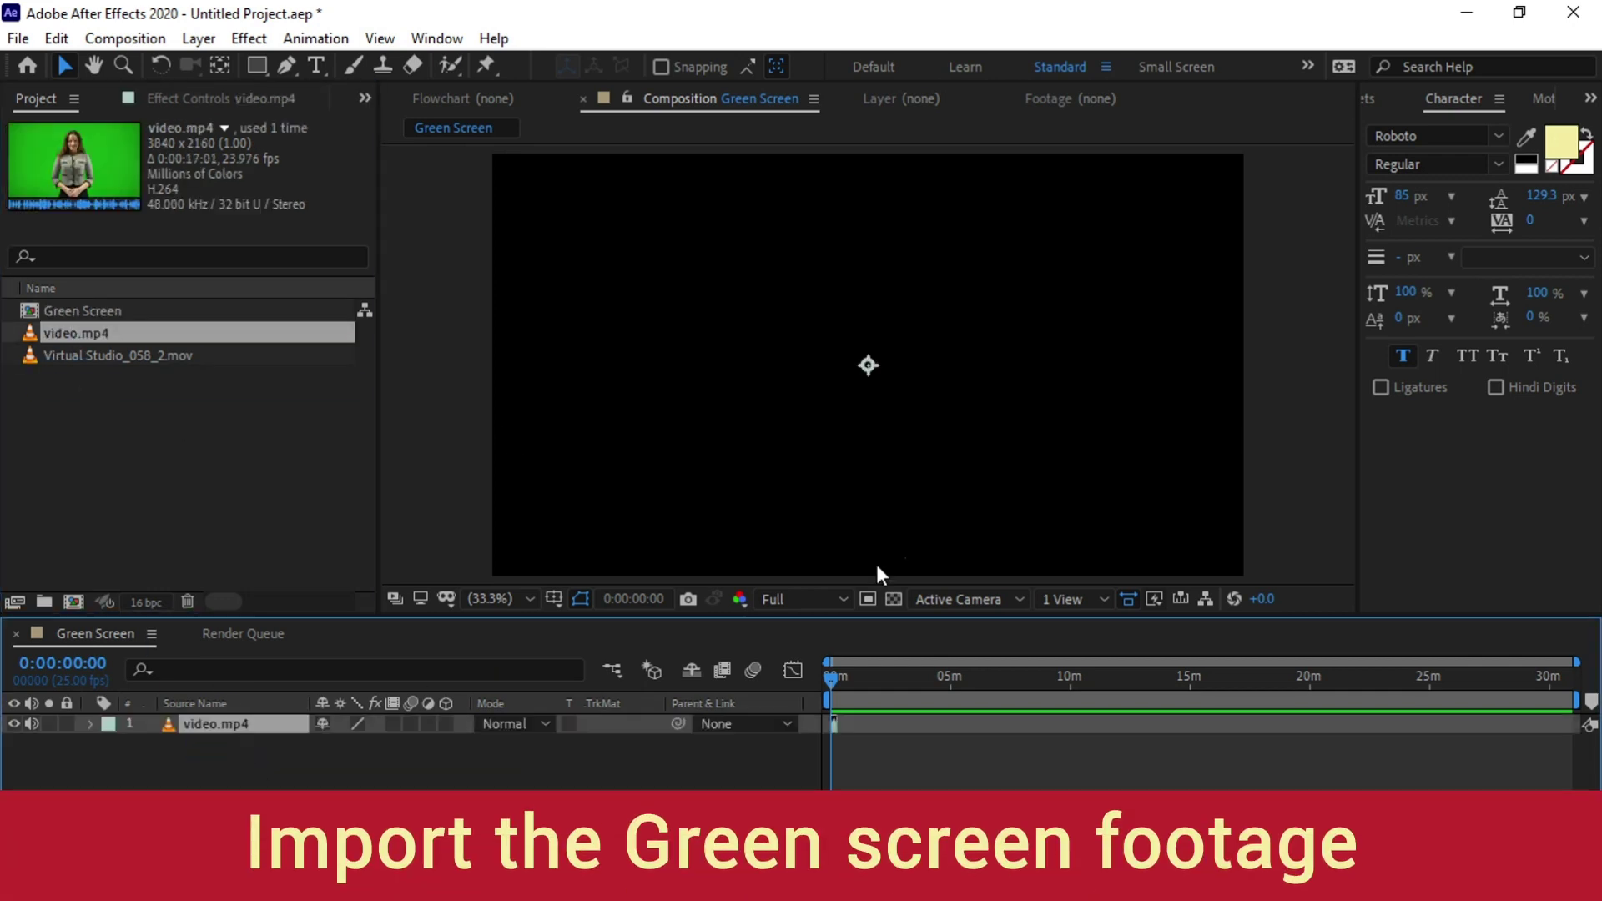
click(881, 679)
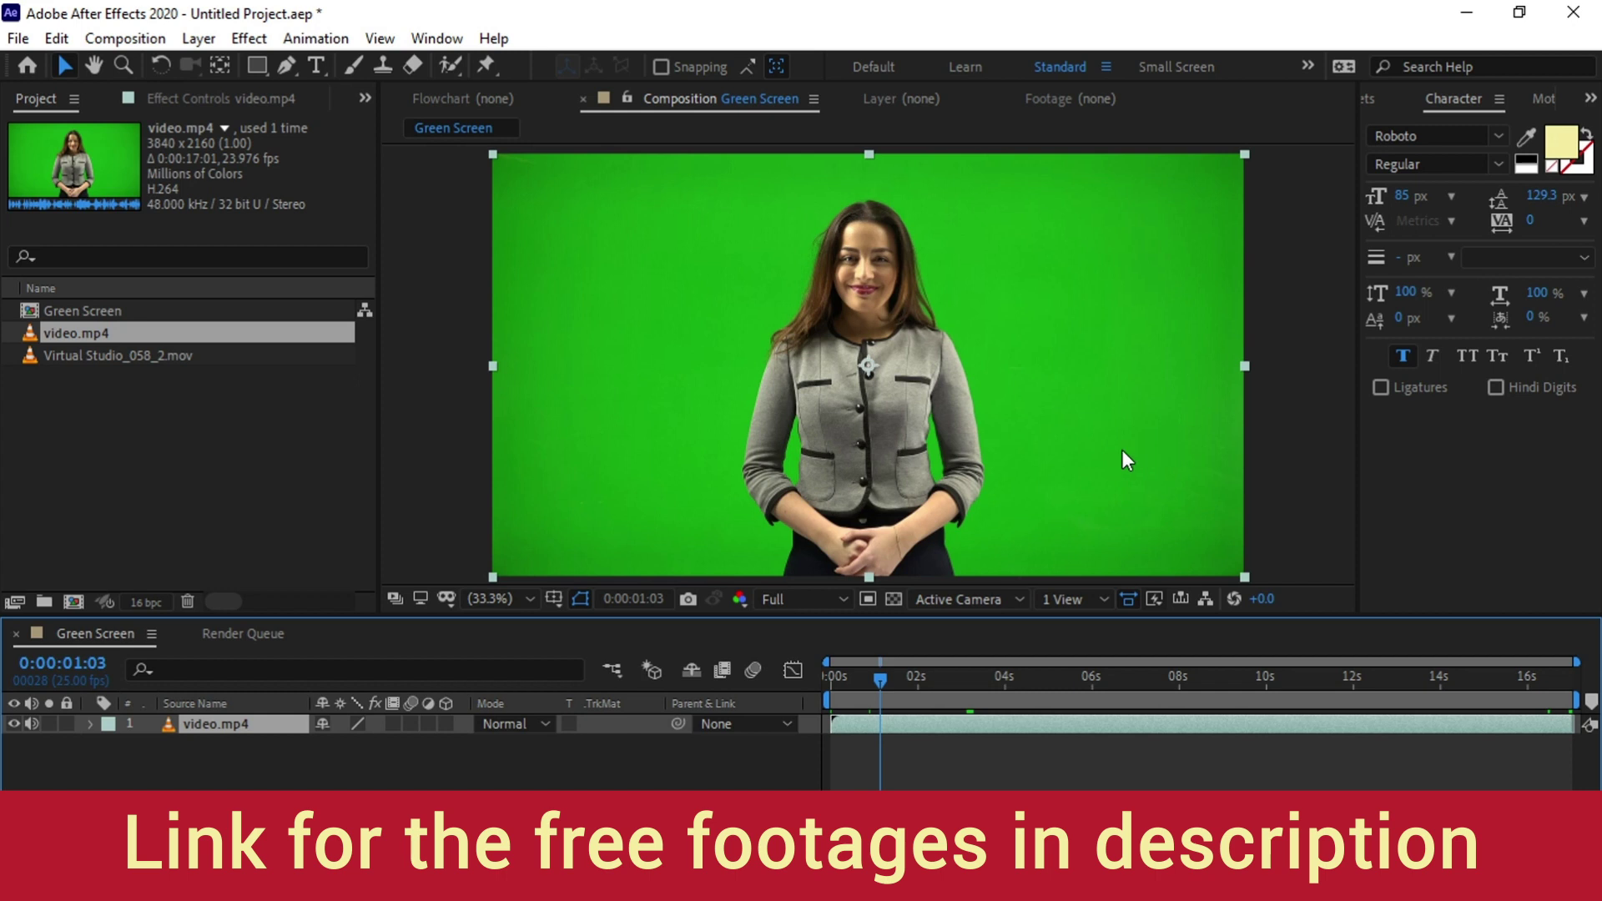
Search the effects for 'key' and apply Linear Color Key to the video.mp4 layer
click(1372, 95)
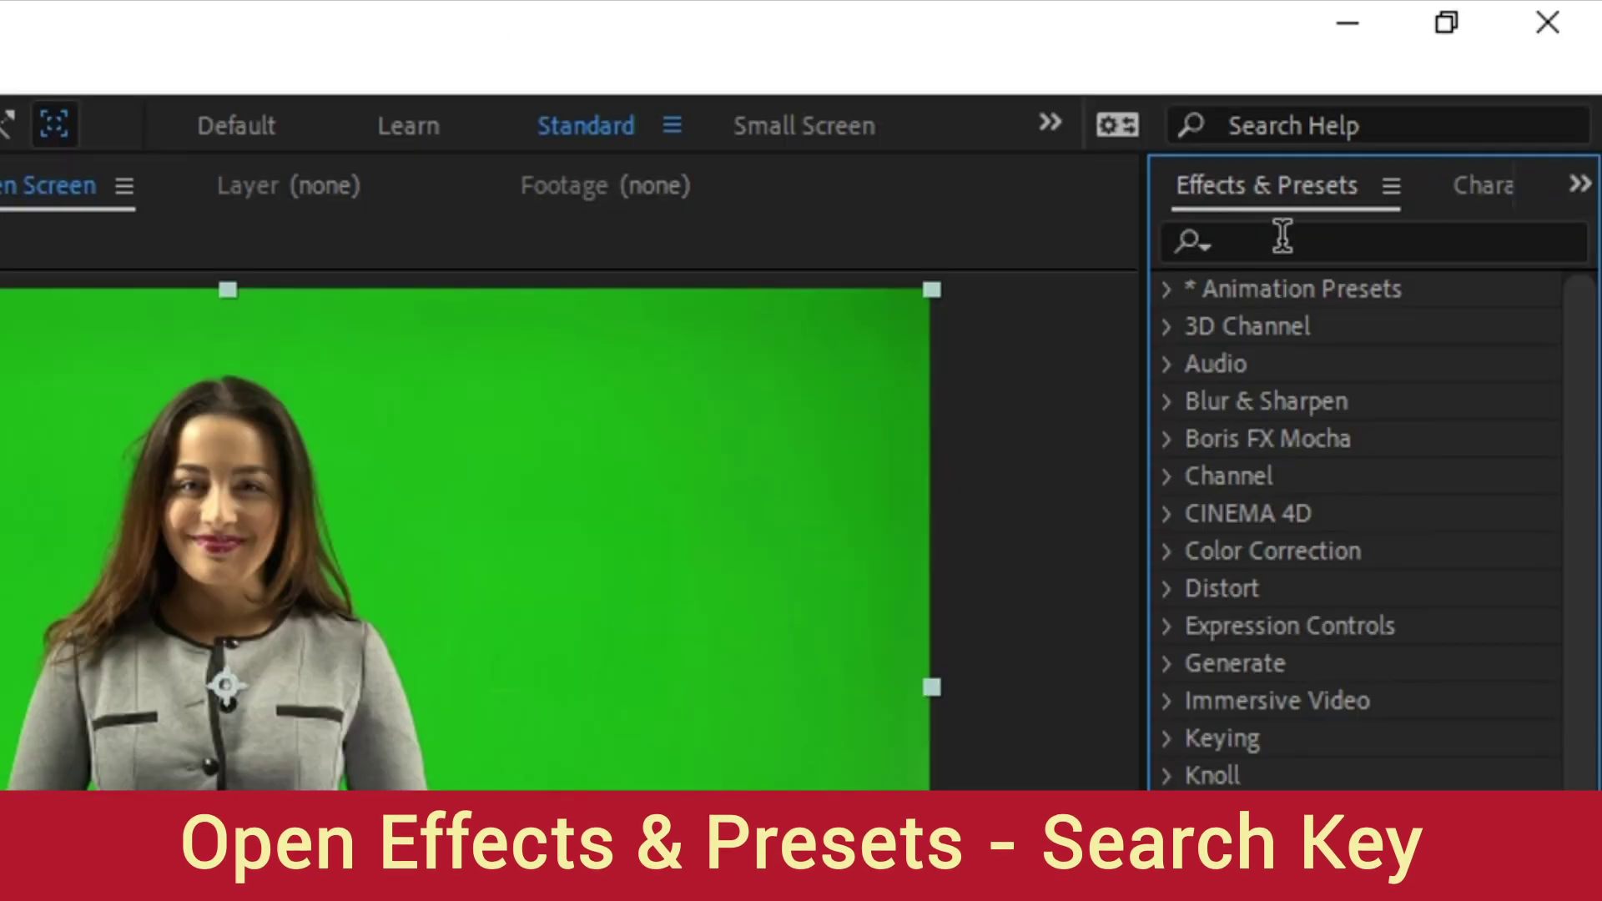
click(1422, 127)
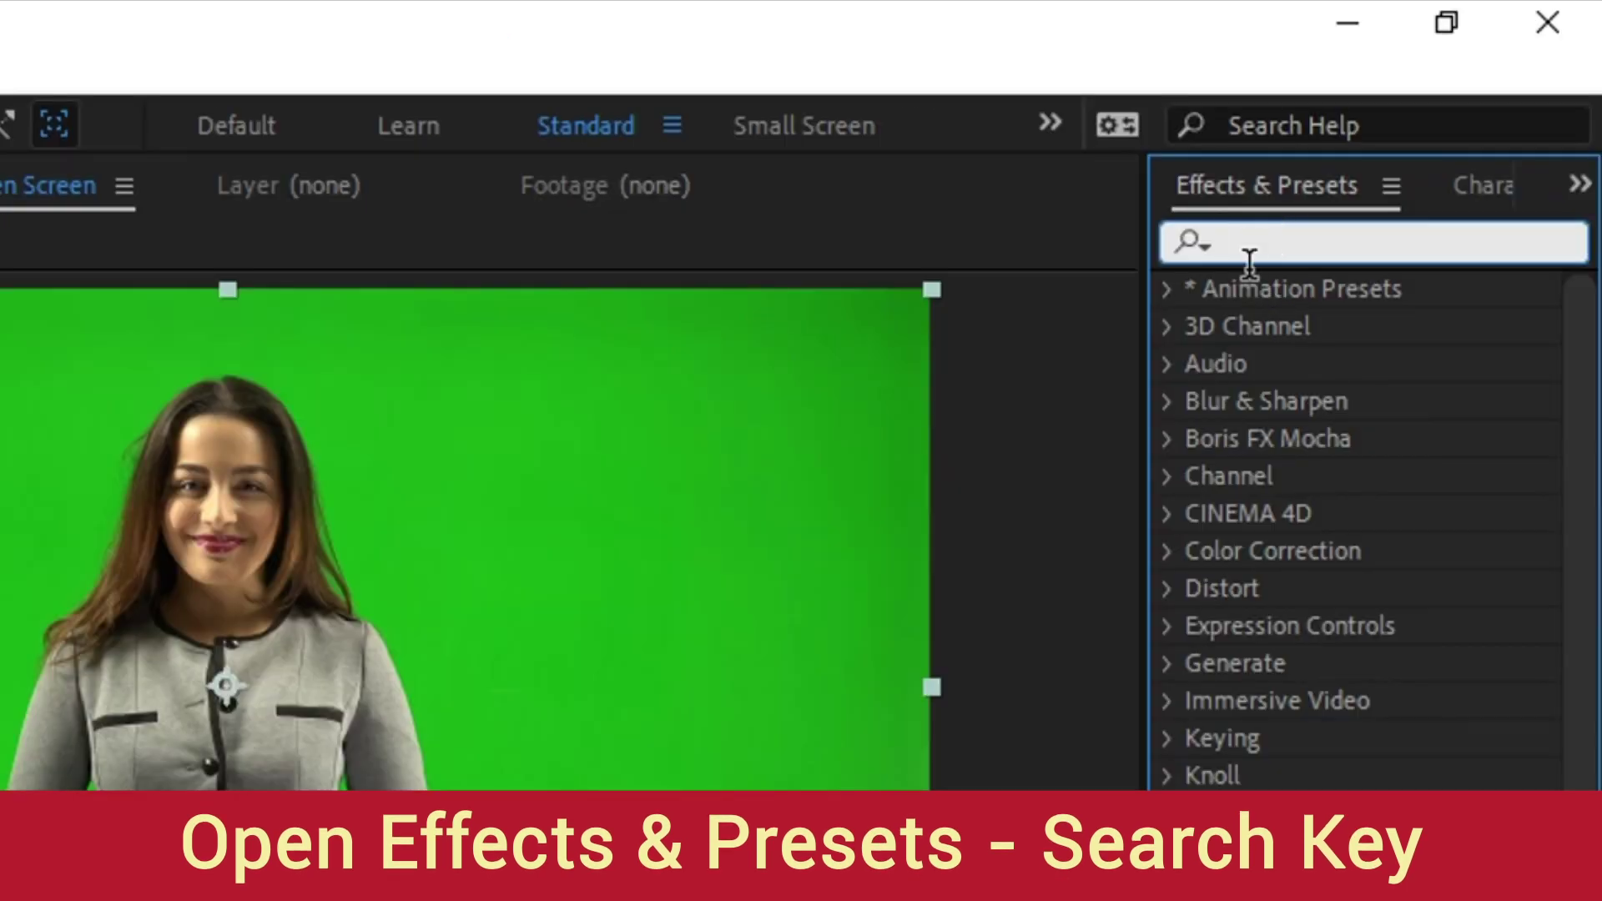
text(key)
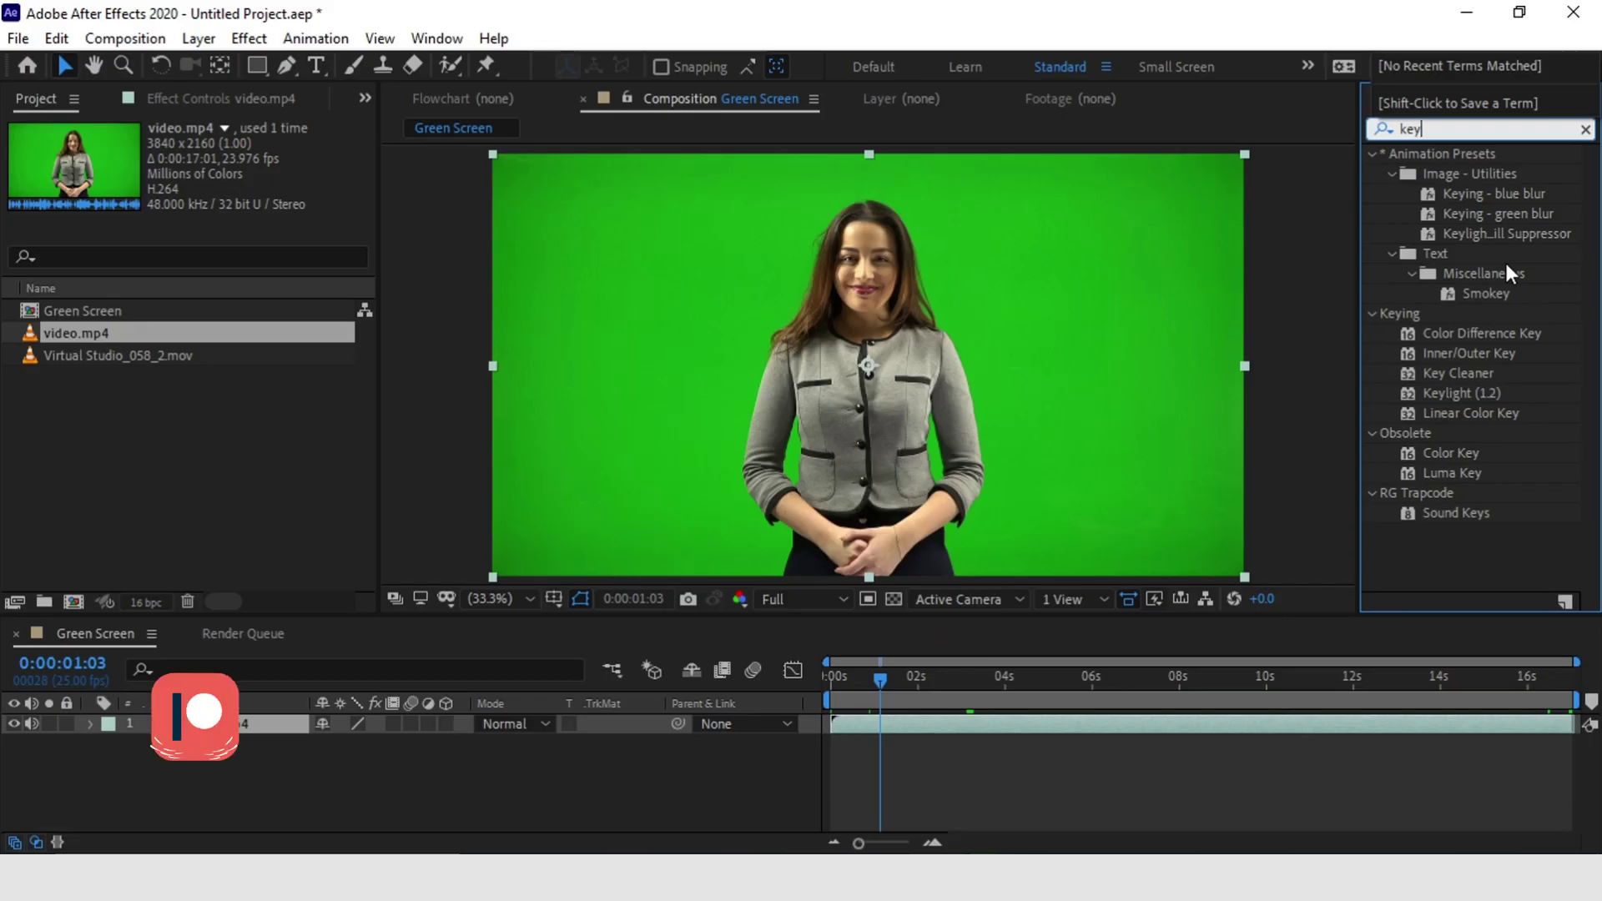
key(Return)
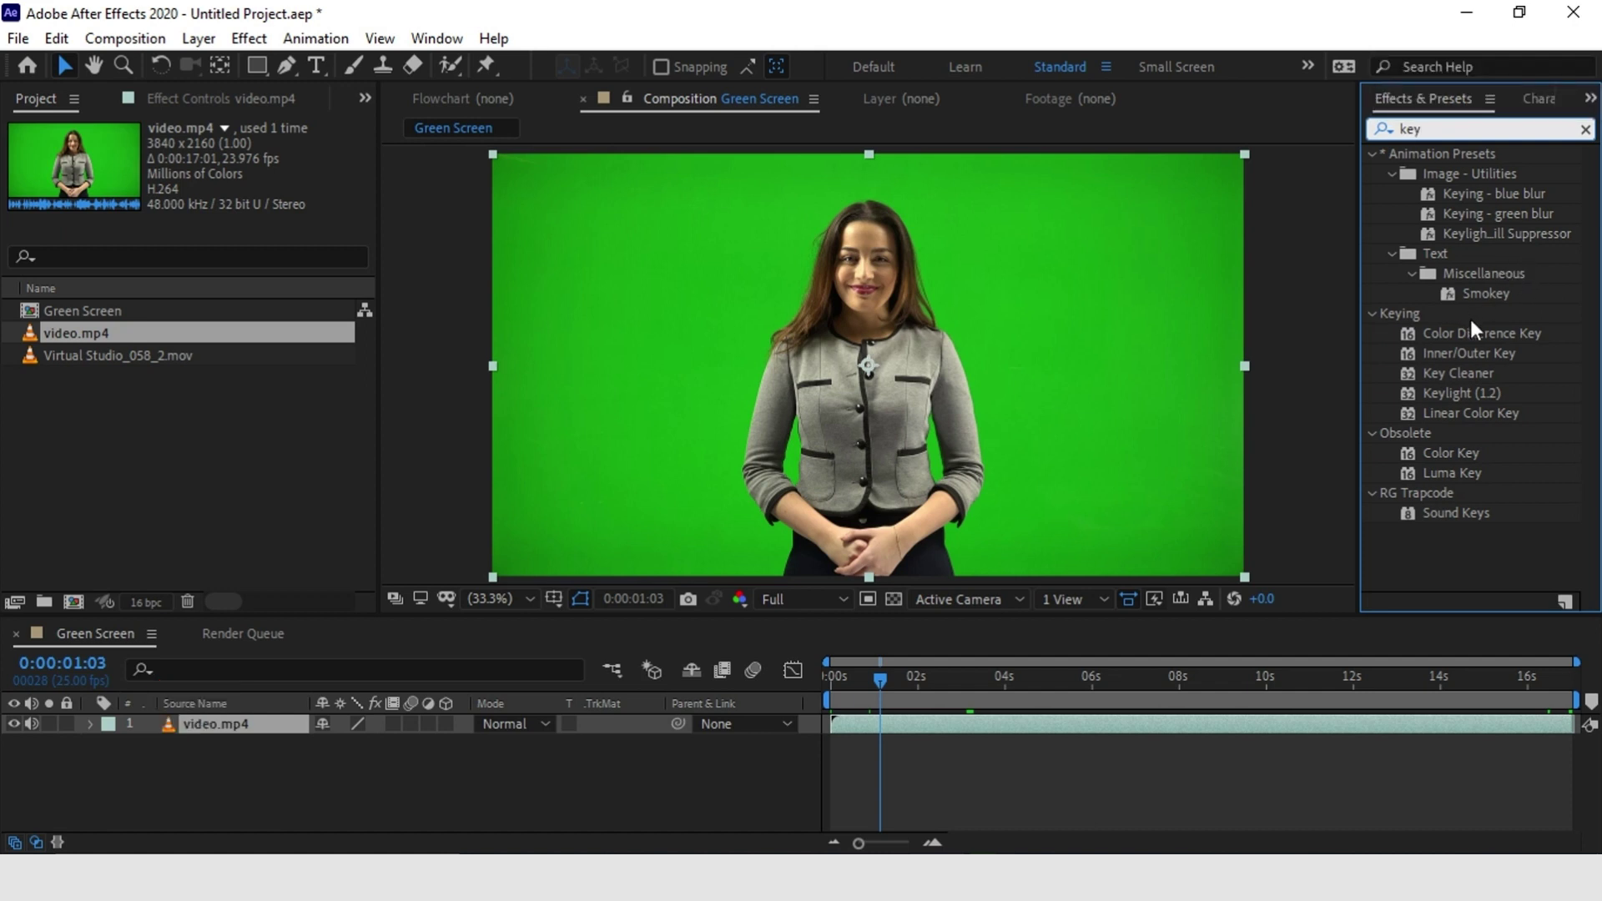
click(1443, 417)
drag(1458, 416, 965, 723)
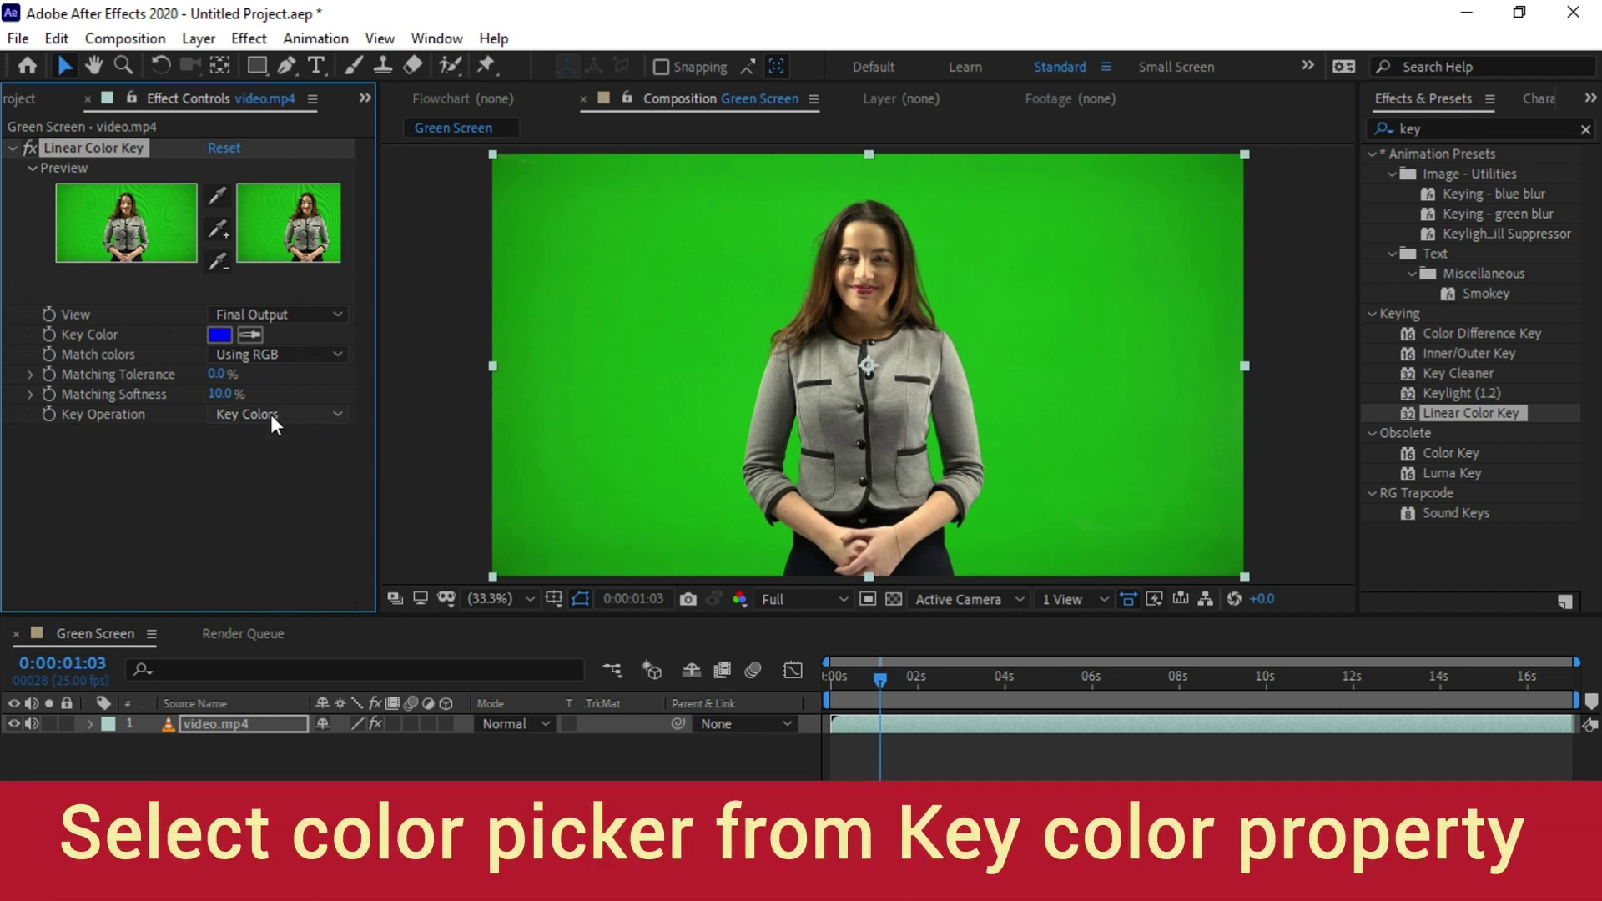
Sample the green backdrop as the Key Color, check transparency, and play back the keyed footage
click(259, 336)
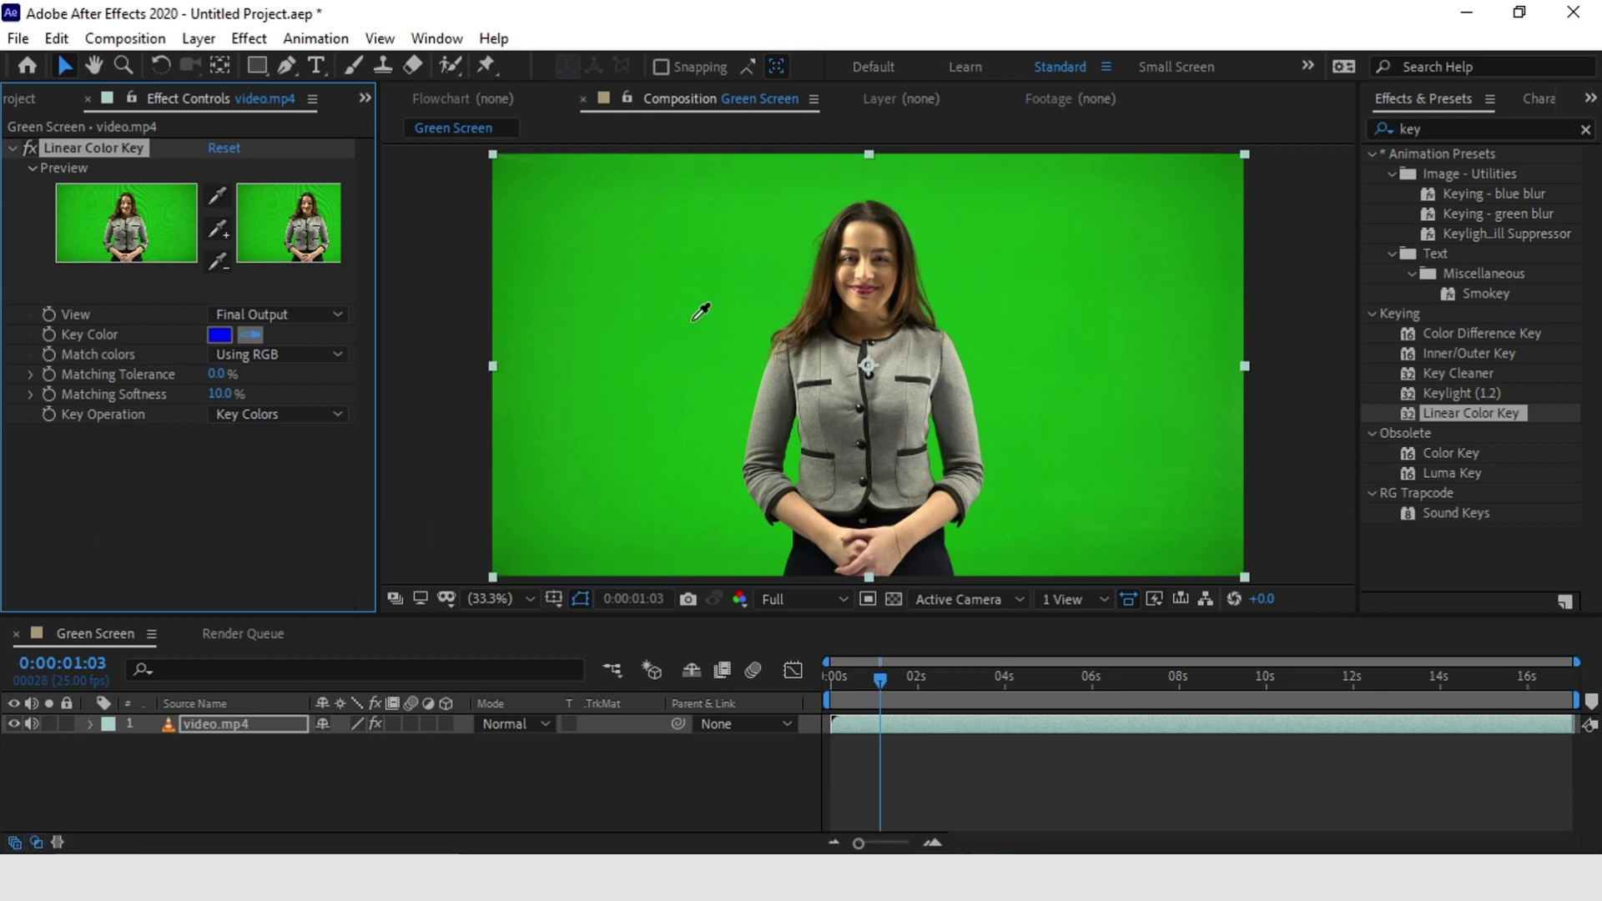
click(755, 315)
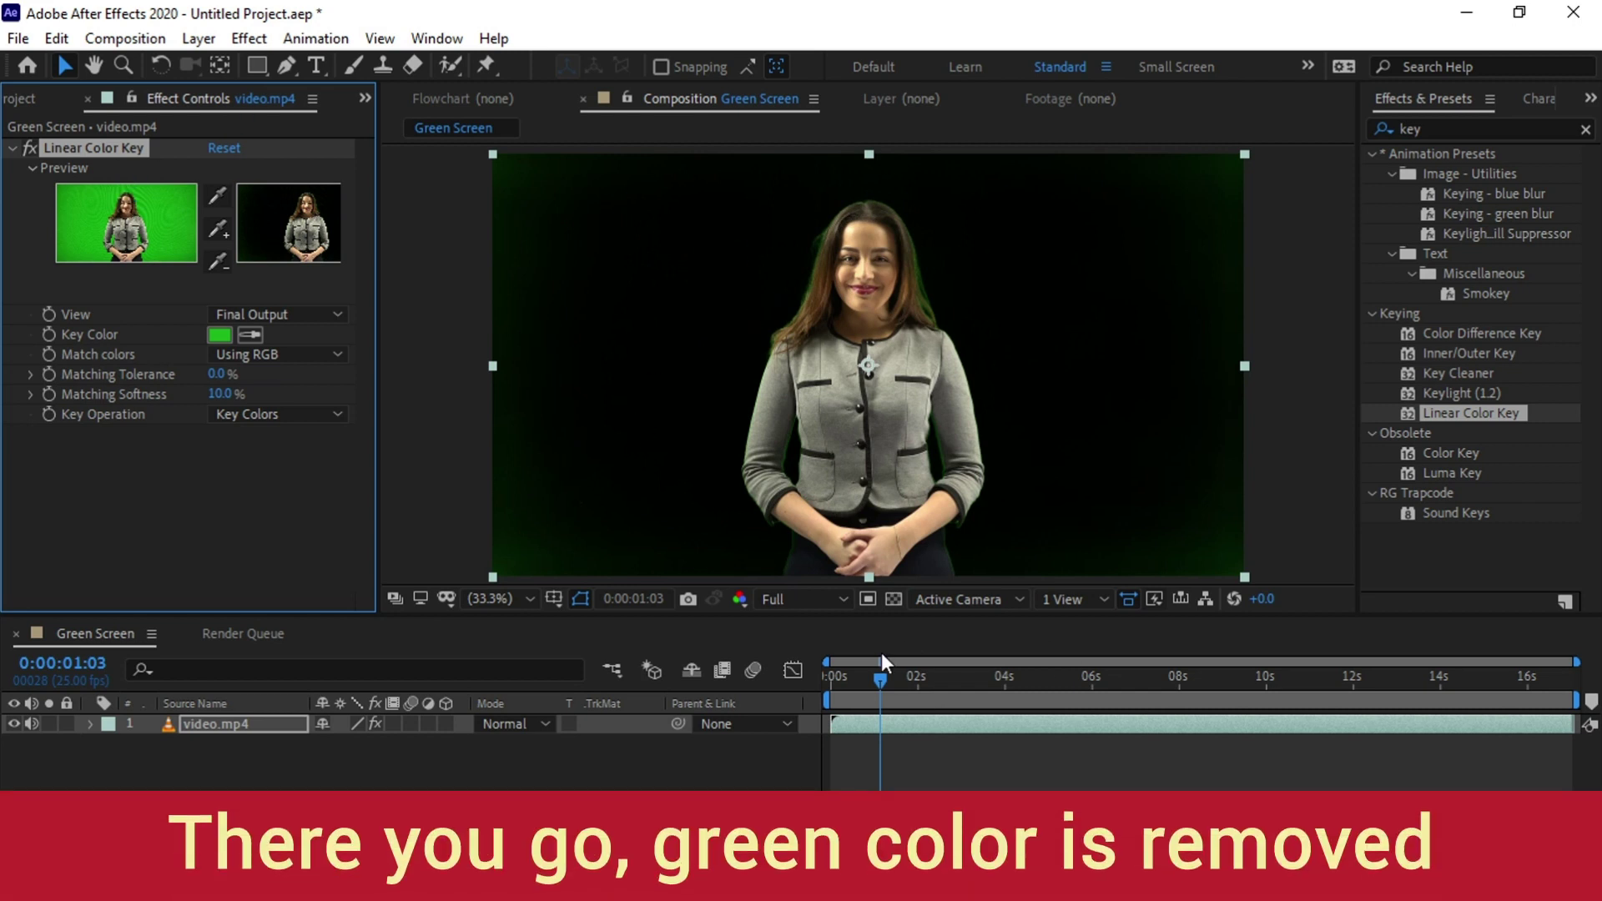
click(894, 599)
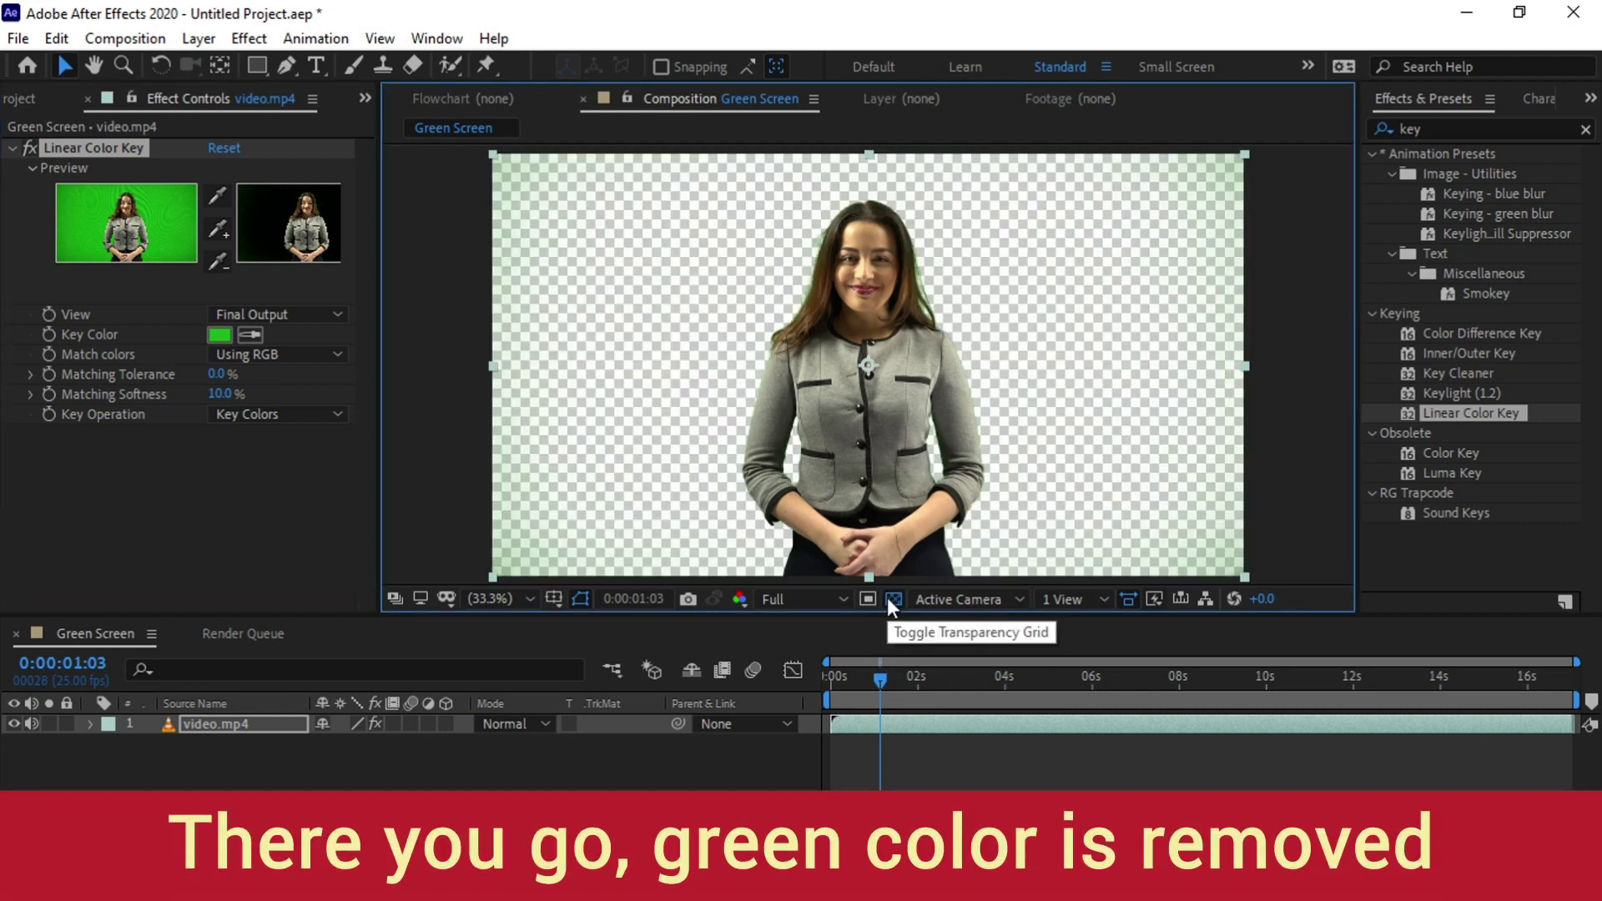
click(894, 599)
click(865, 735)
key(Home)
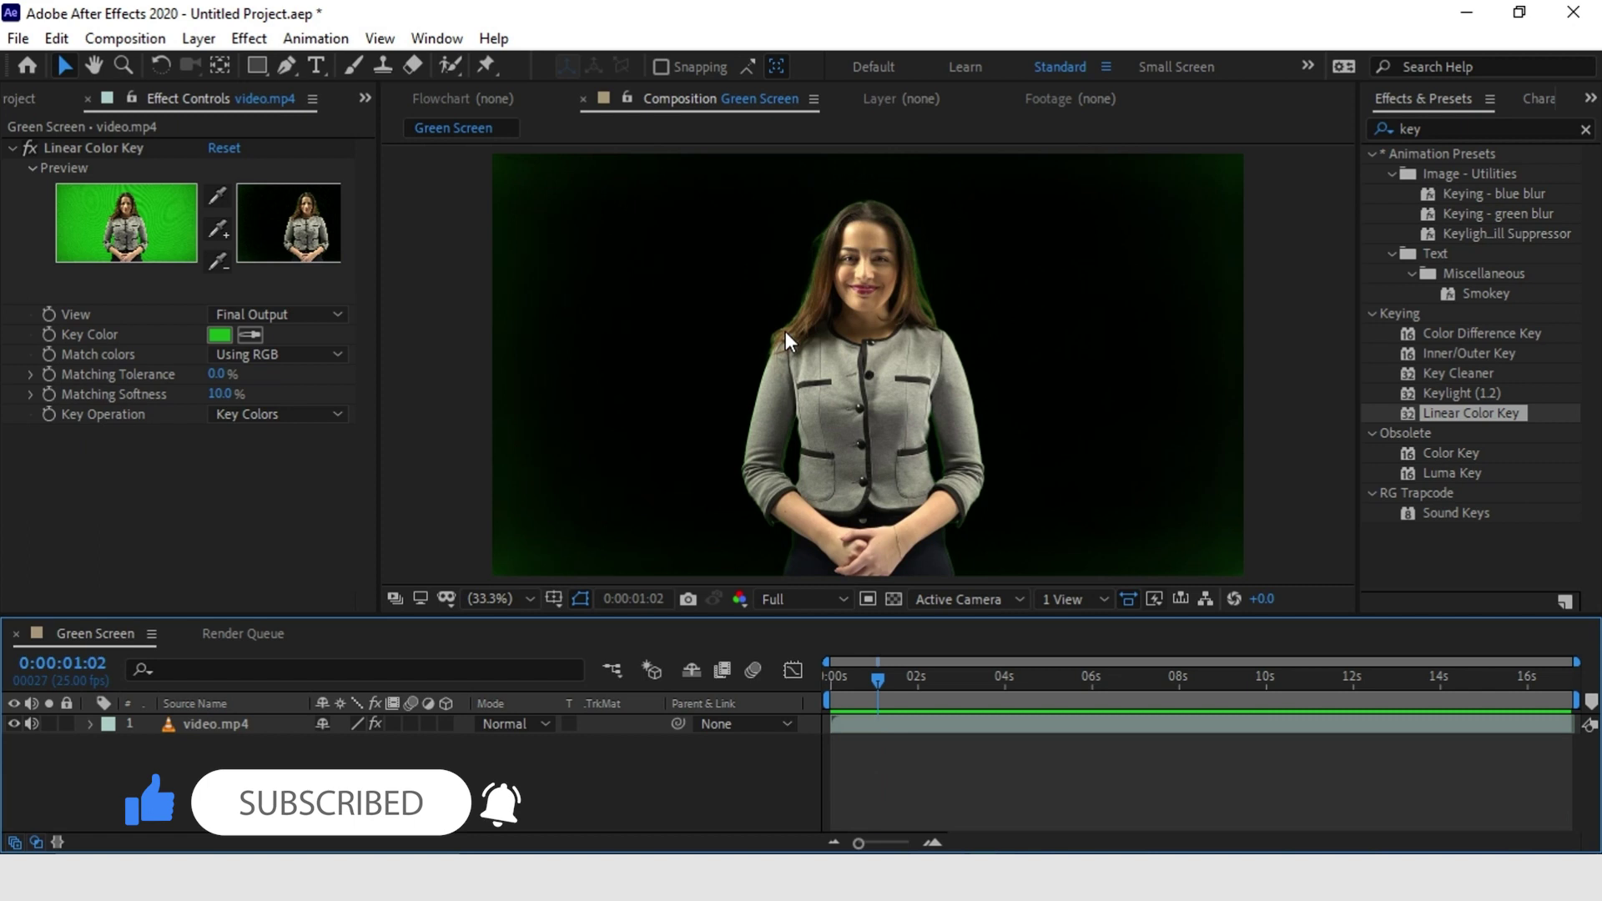
Zoom in on the presenter's raised hand and raise Matching Tolerance to 10.0%
key(space)
scroll(784, 332, up, 3)
drag(1019, 333, 867, 154)
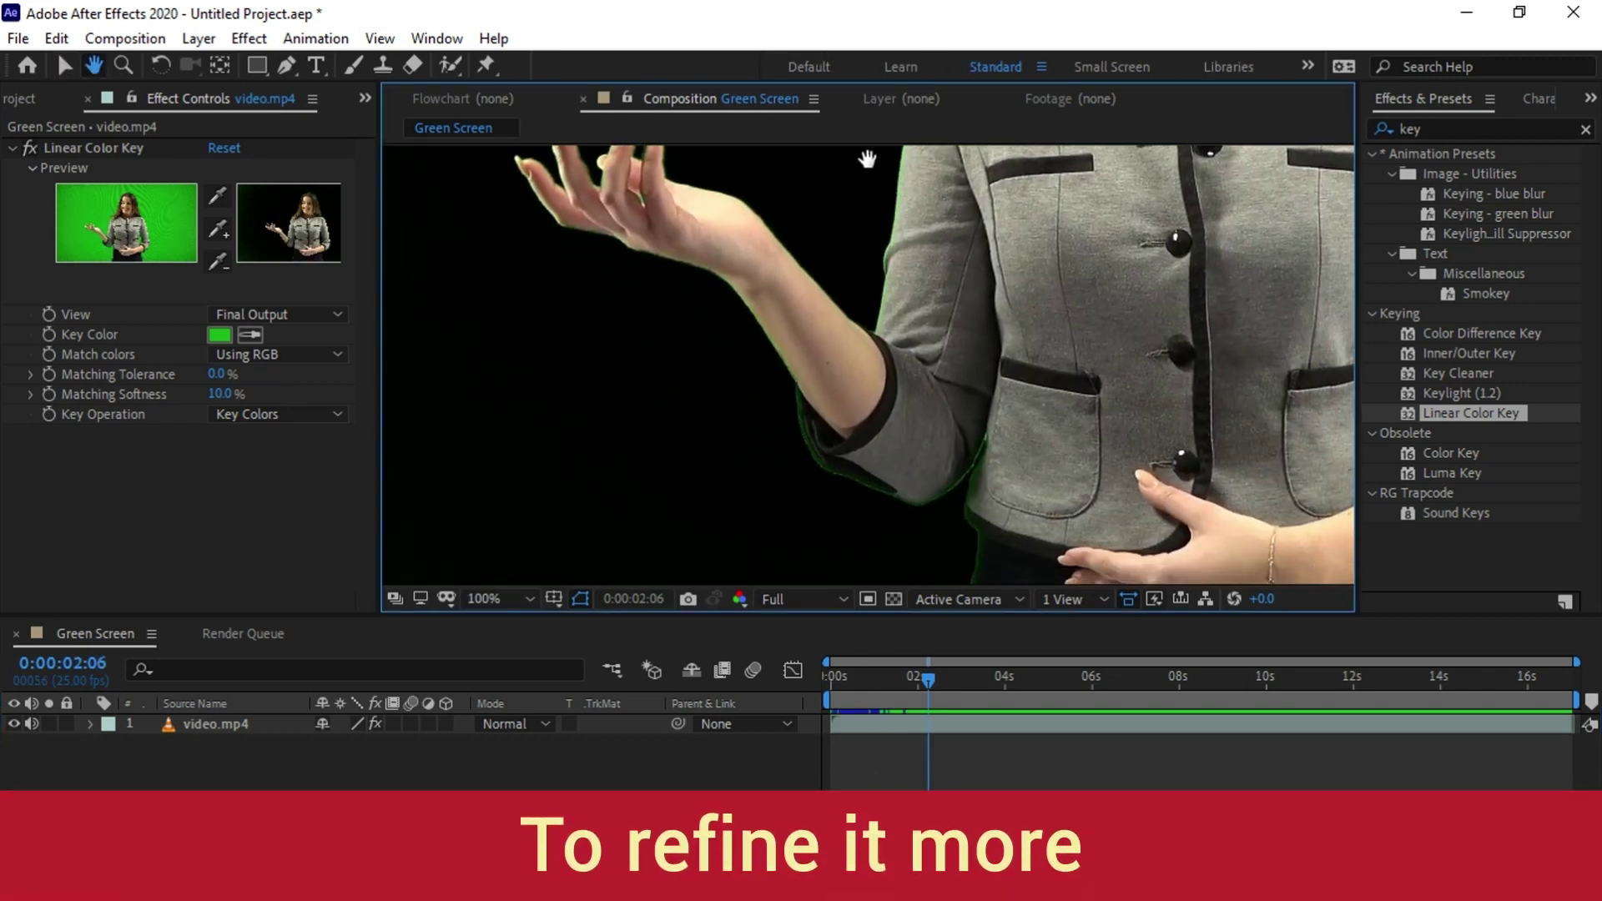
key(v)
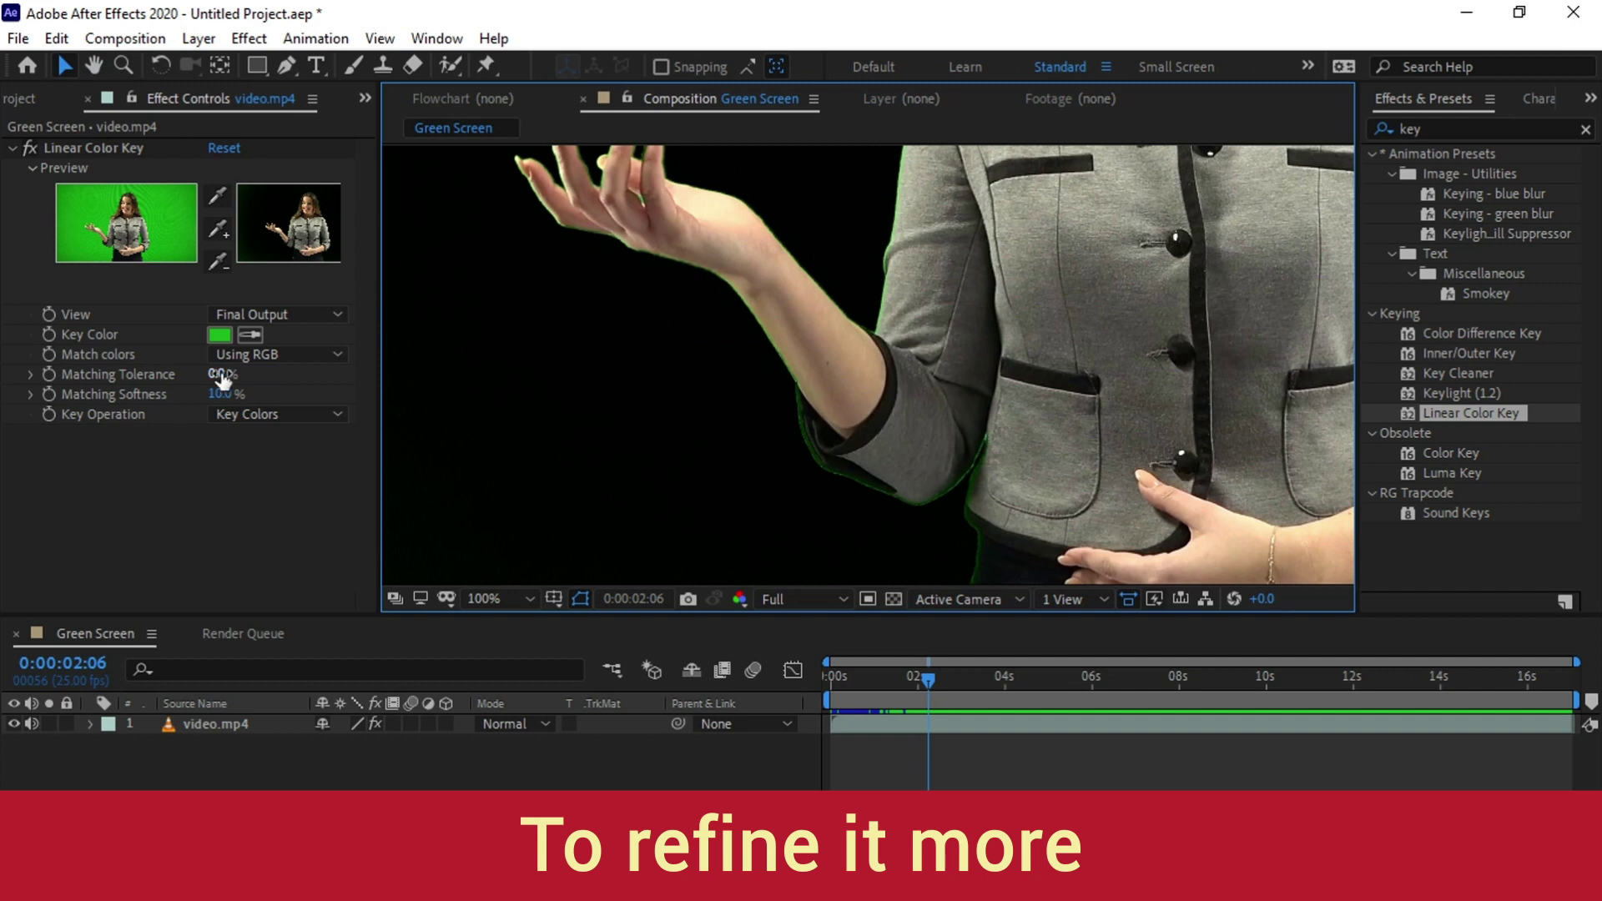
drag(222, 380, 196, 337)
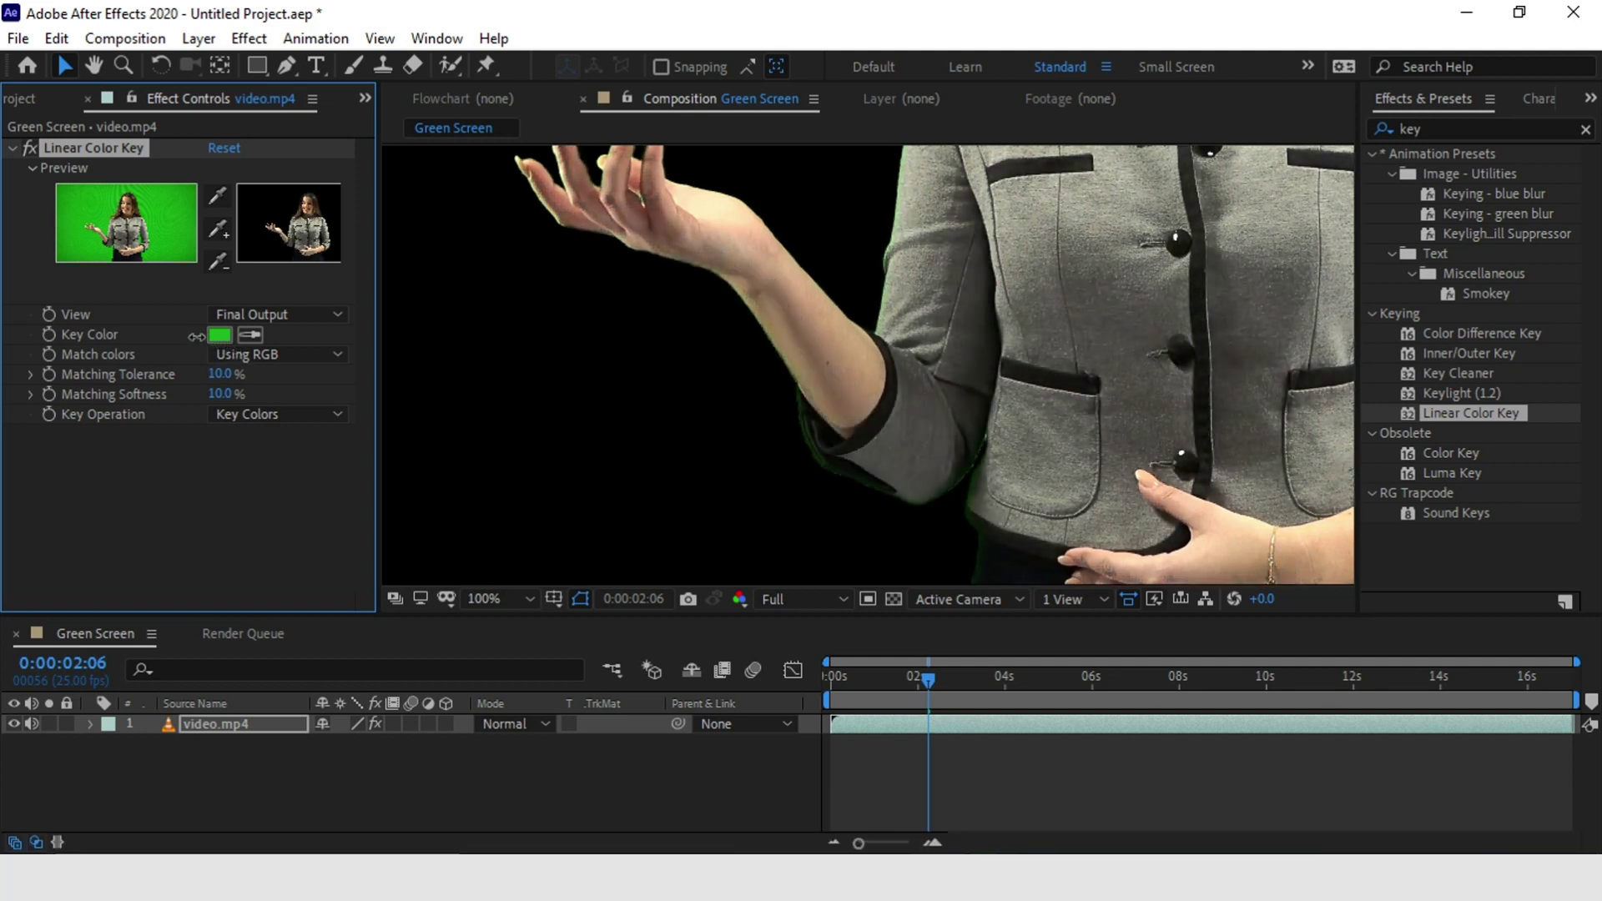
Switch the key view to show only the matte and lower Matching Softness to 4.0%
click(302, 311)
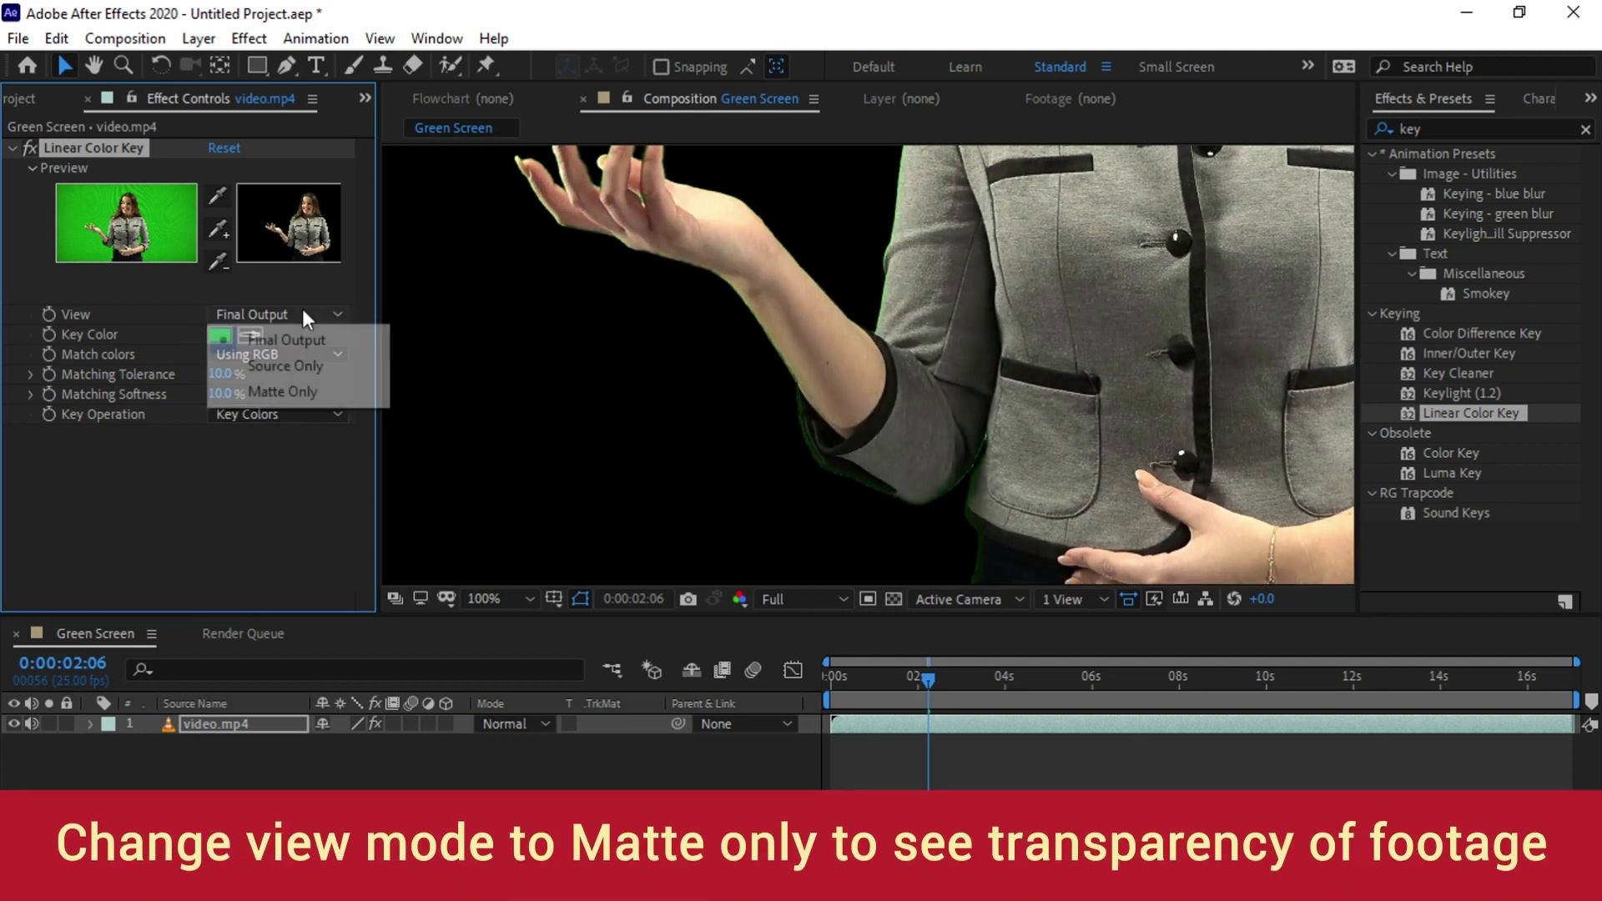
click(287, 390)
scroll(814, 369, down, 2)
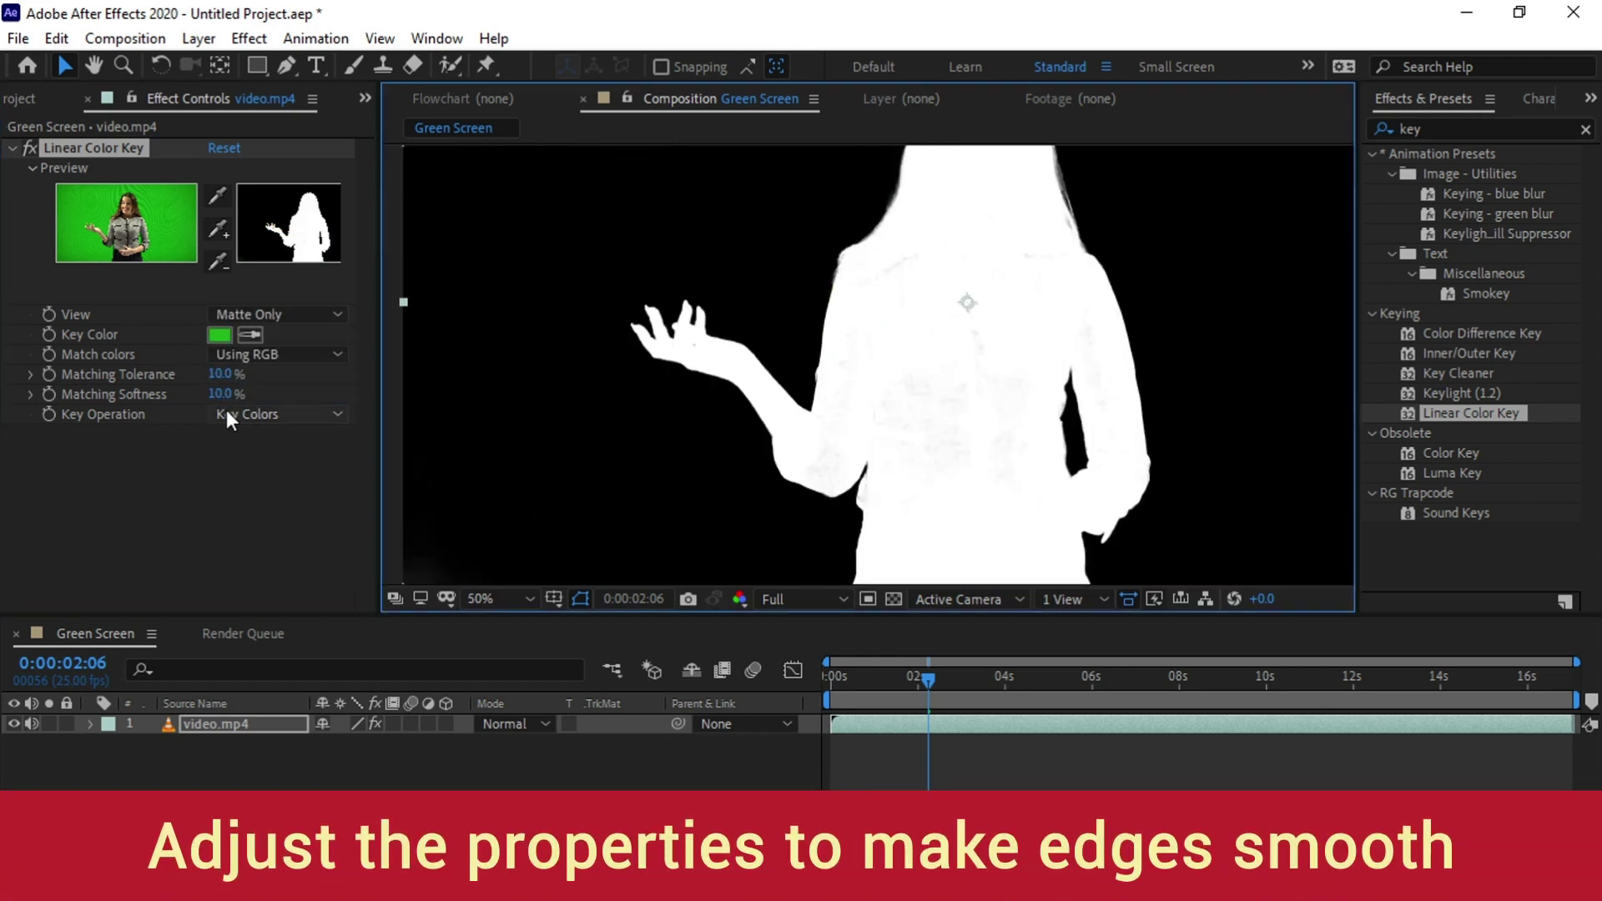
drag(219, 394, 185, 394)
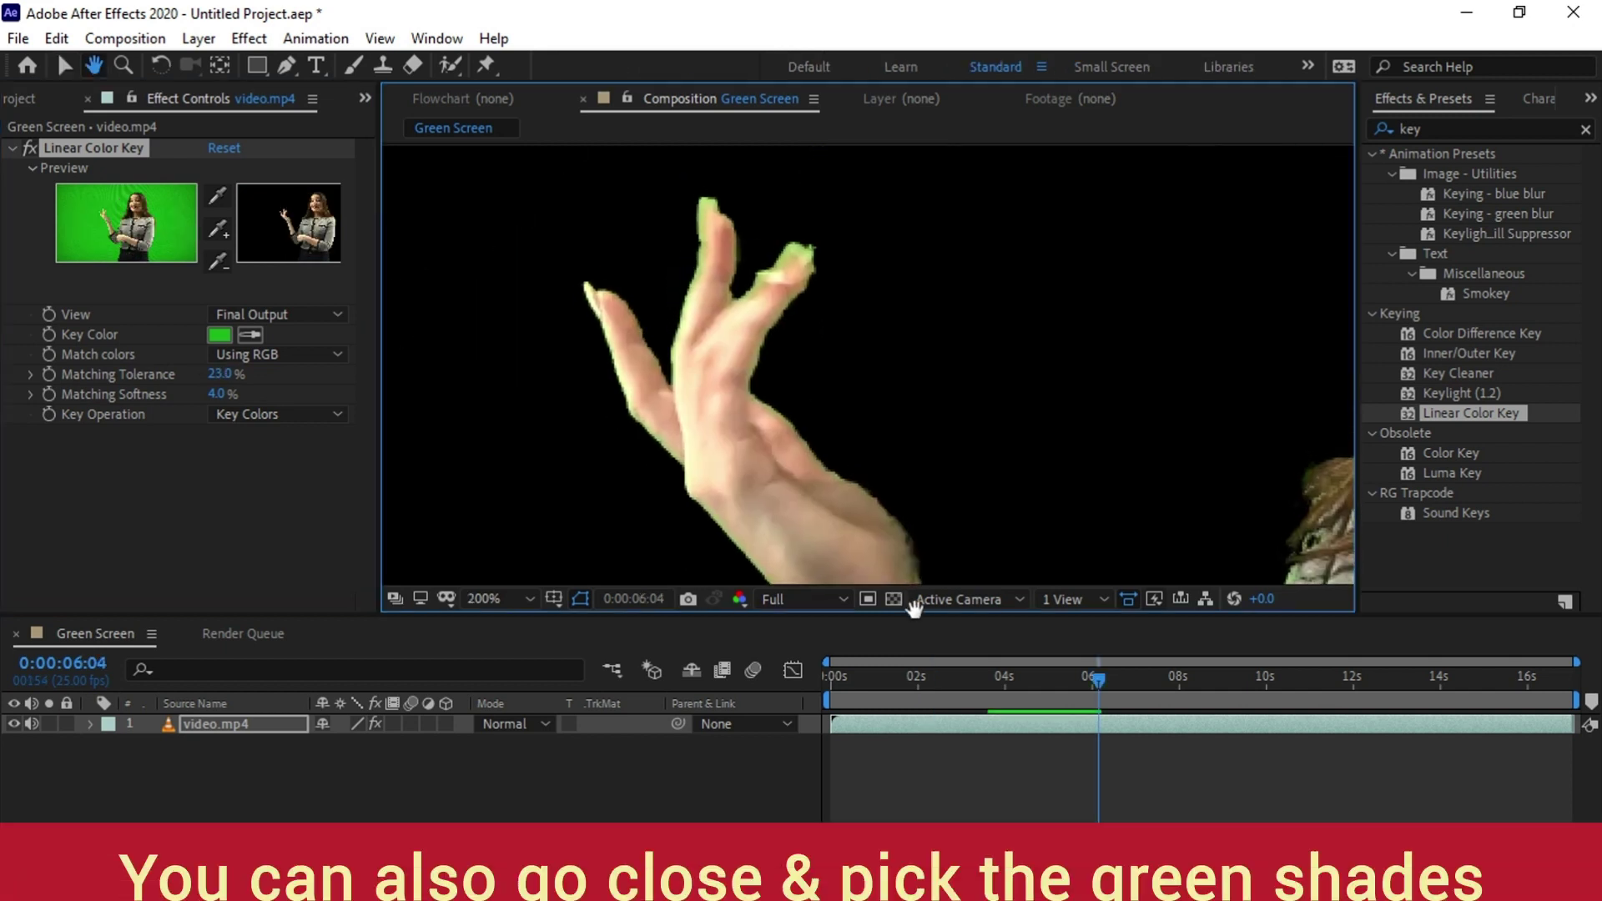
Resample the green key colour and set Matching Tolerance to 23.0%
click(250, 334)
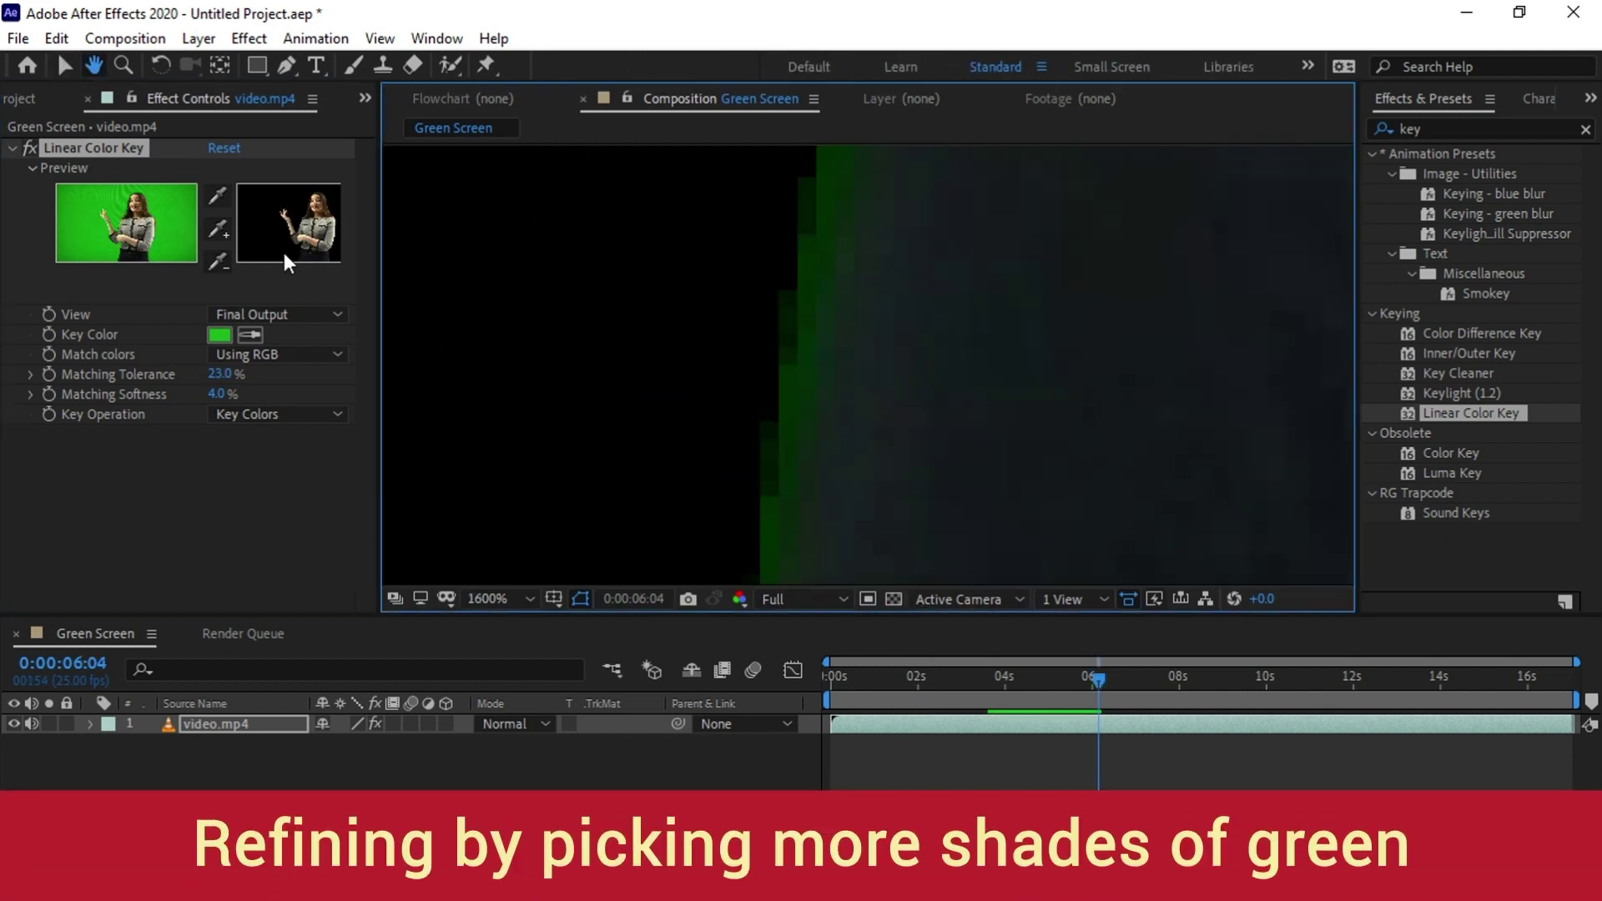
click(791, 390)
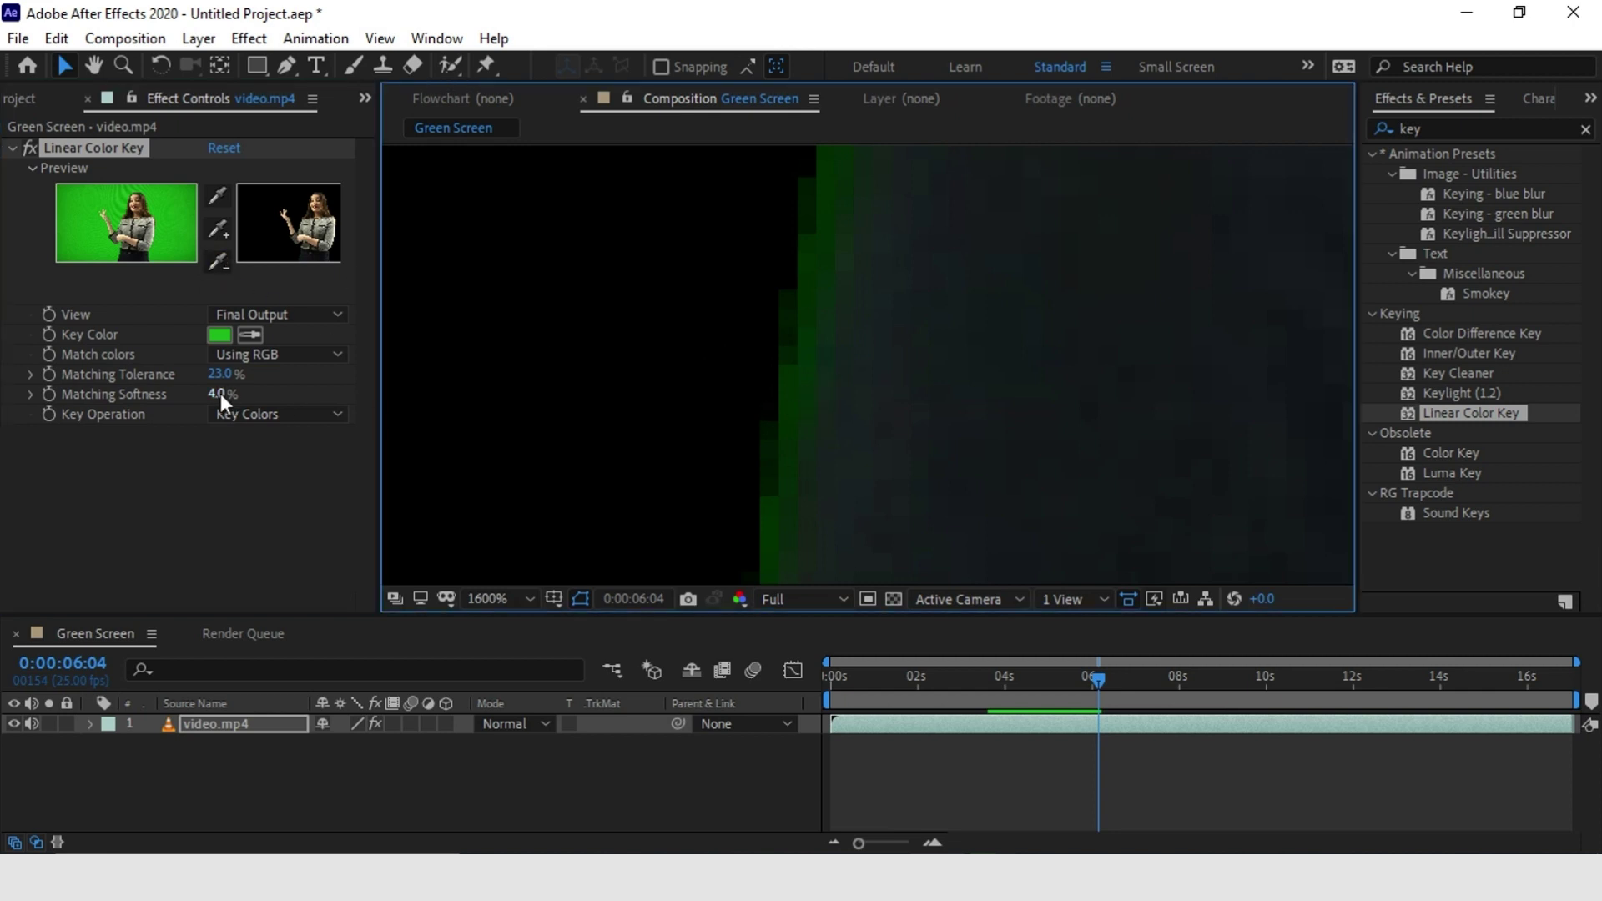
mouse_move(222, 394)
mouse_down()
mouse_move(241, 394)
mouse_move(229, 369)
mouse_up()
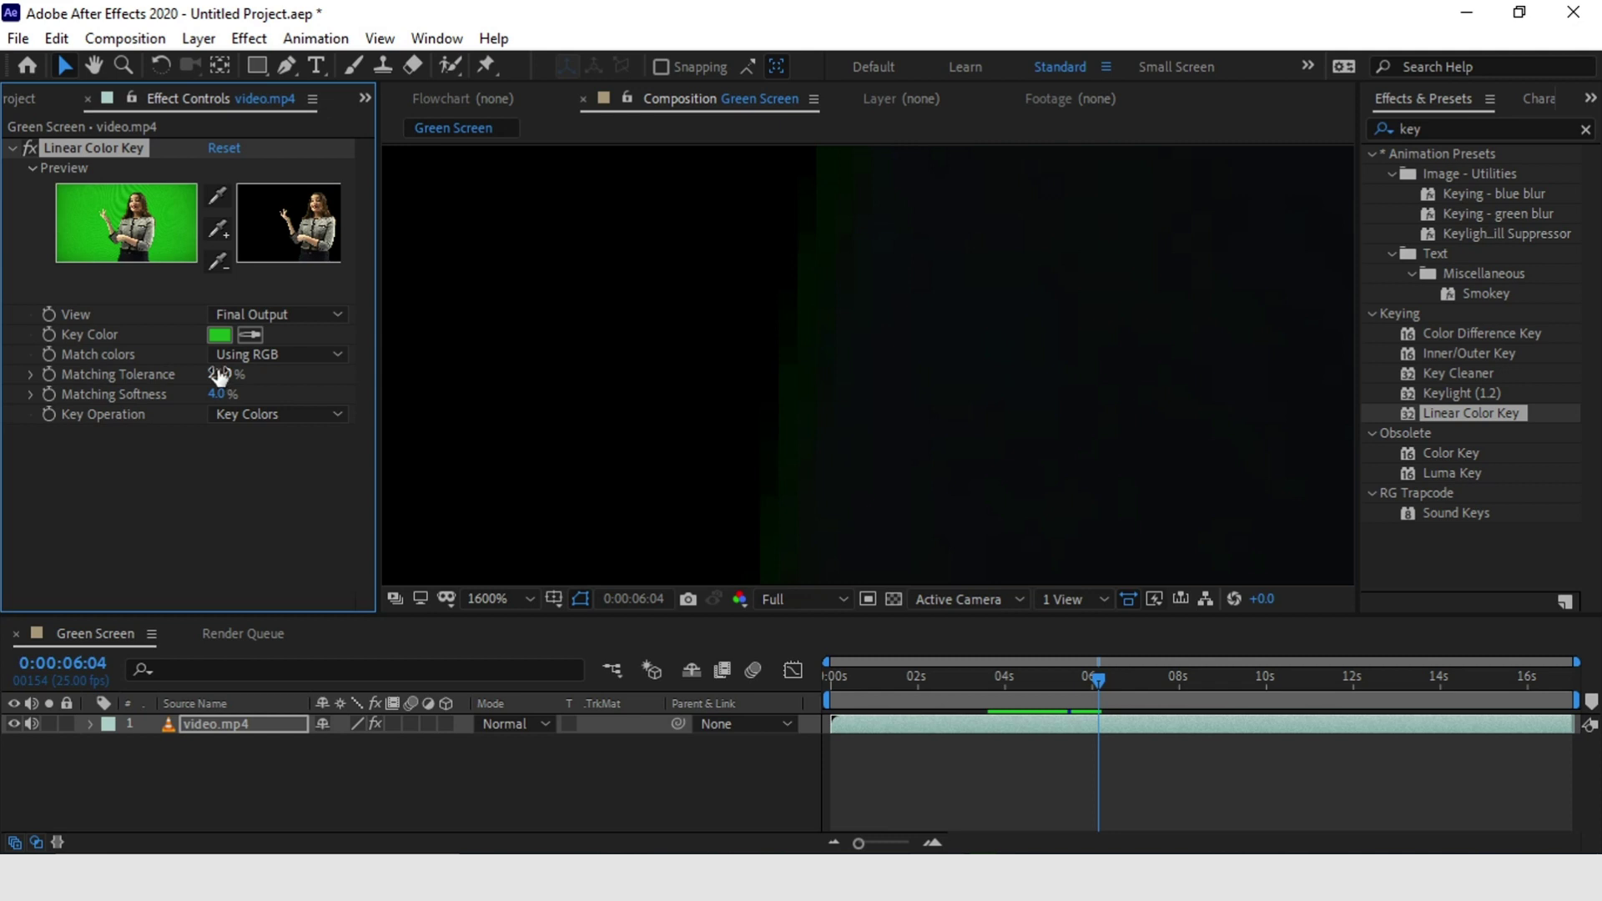
drag(219, 376, 226, 375)
scroll(868, 367, down, 7)
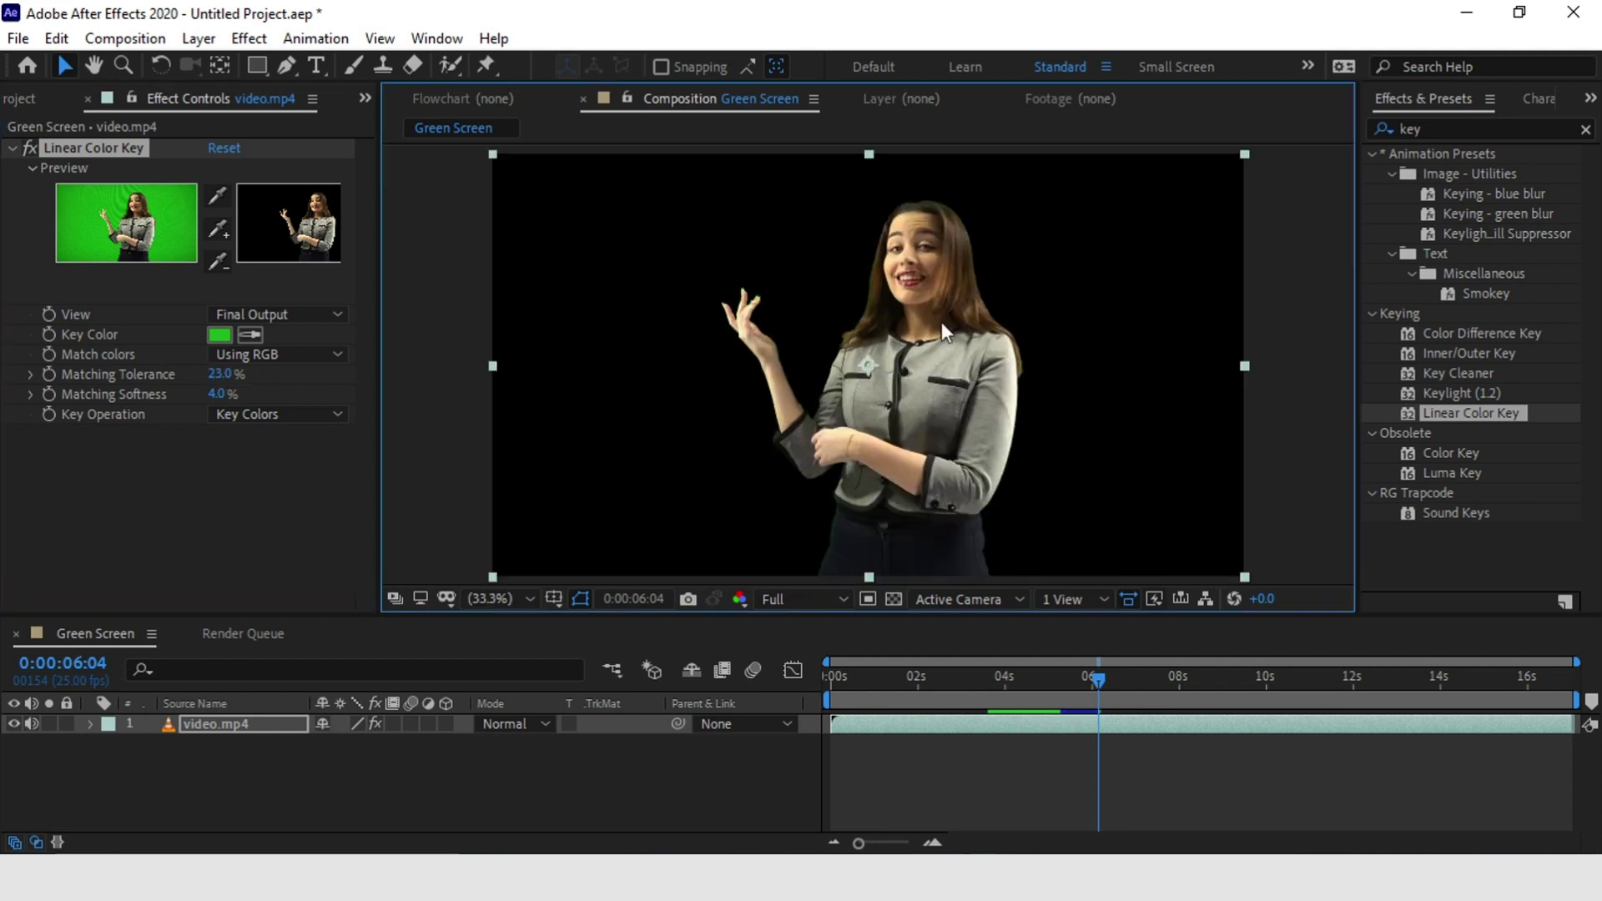
click(1314, 705)
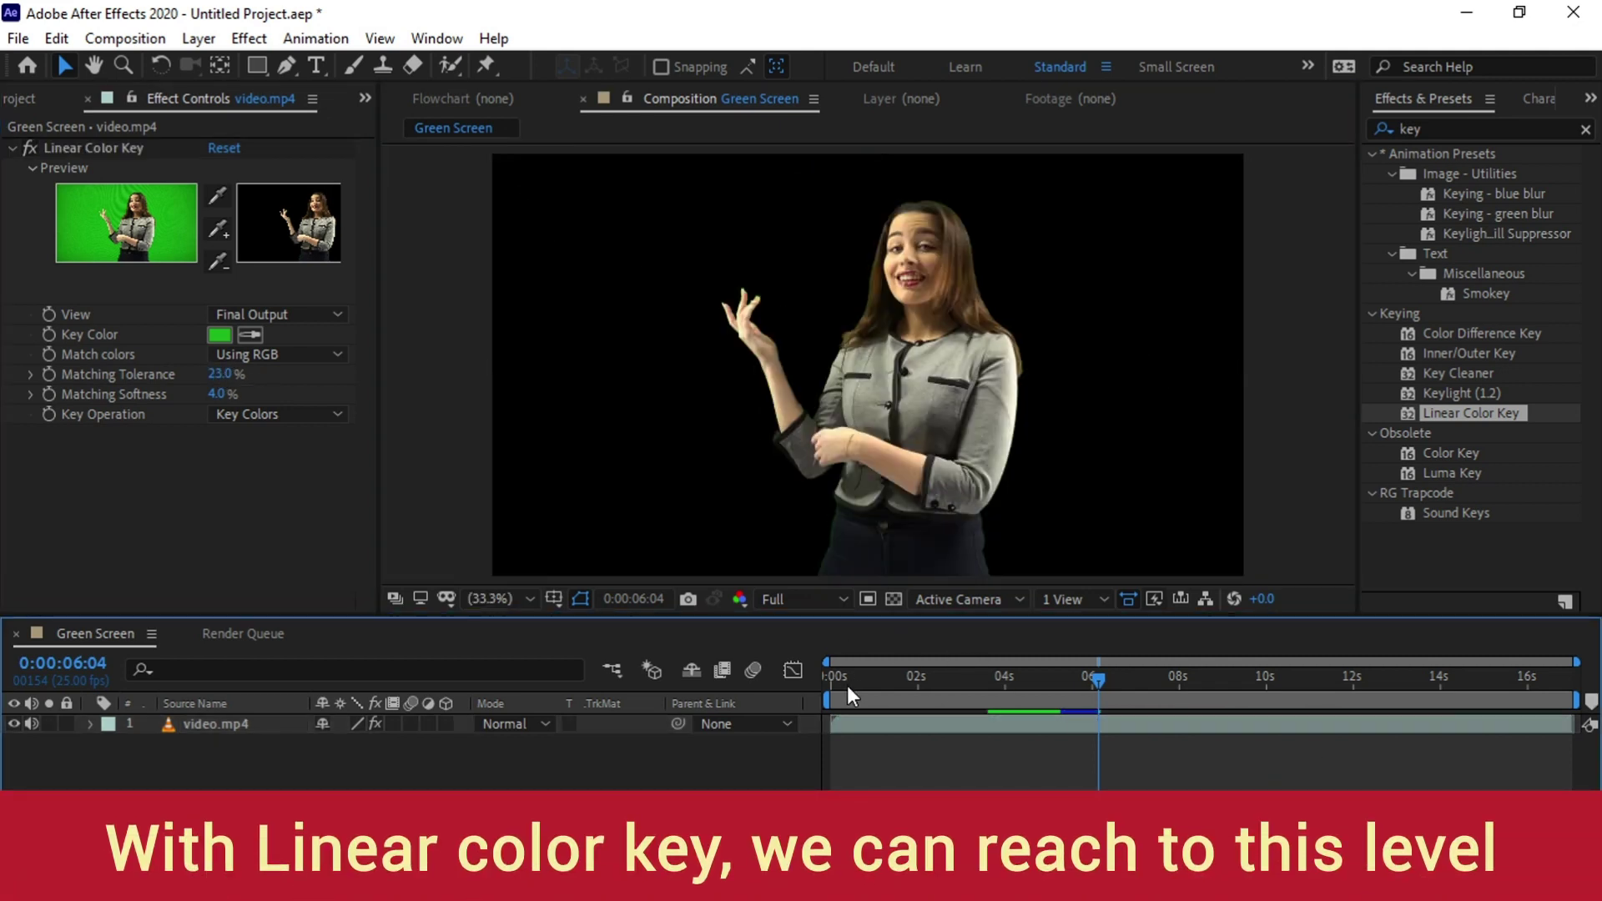
Disable and collapse Linear Color Key, then drag Keylight (1.2) onto the video.mp4 layer
click(100, 150)
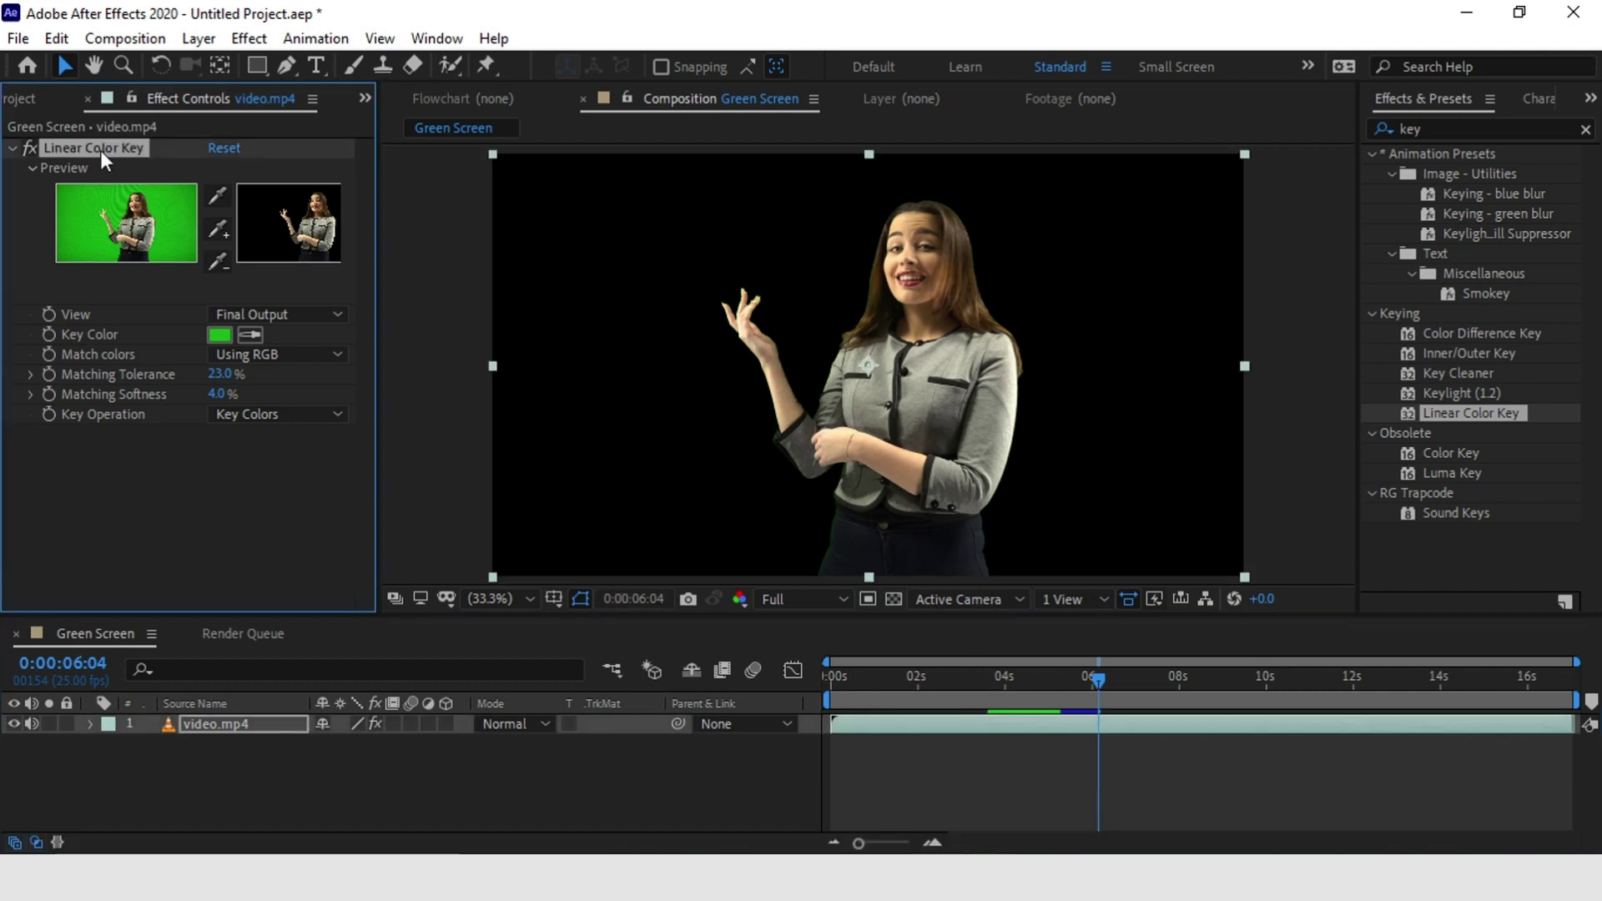
click(32, 147)
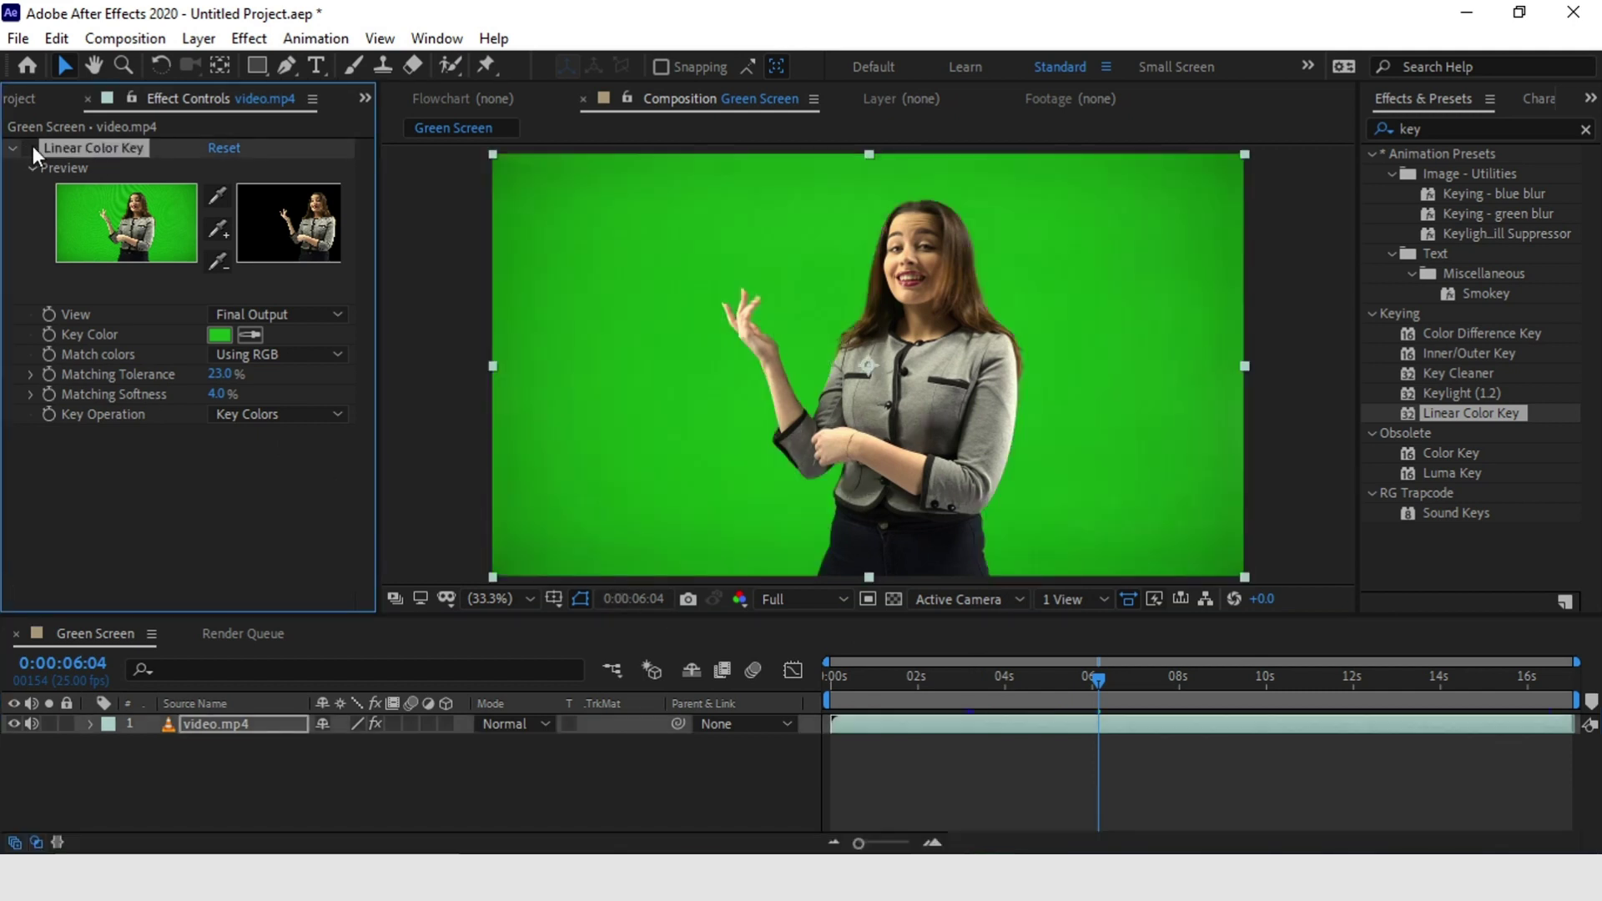
click(10, 149)
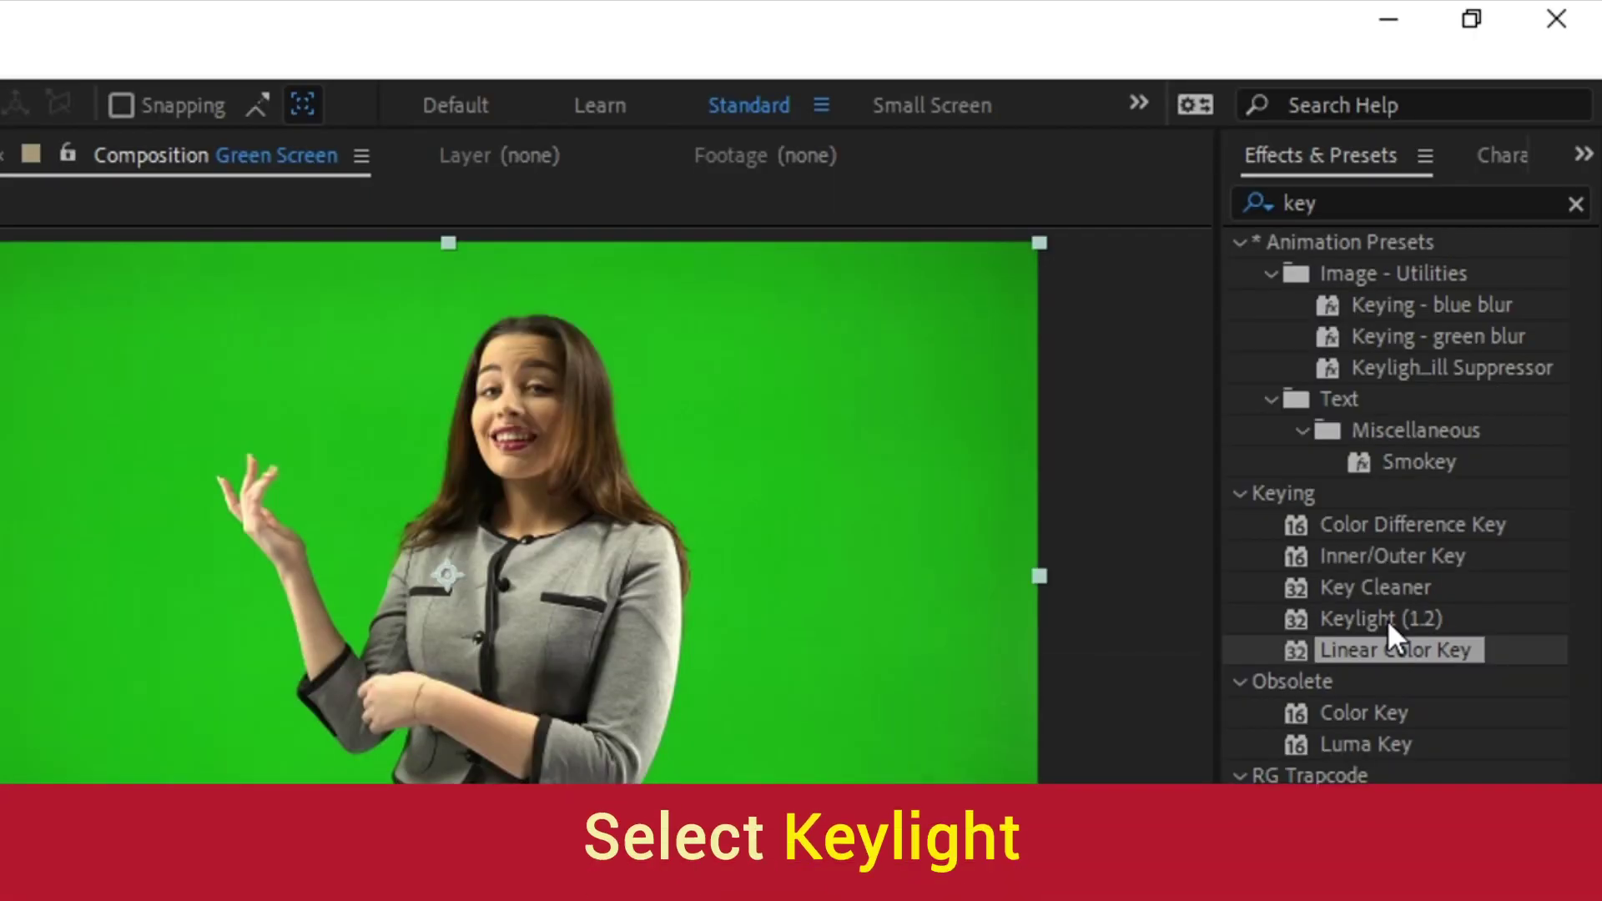
click(1466, 393)
drag(1386, 618, 1045, 724)
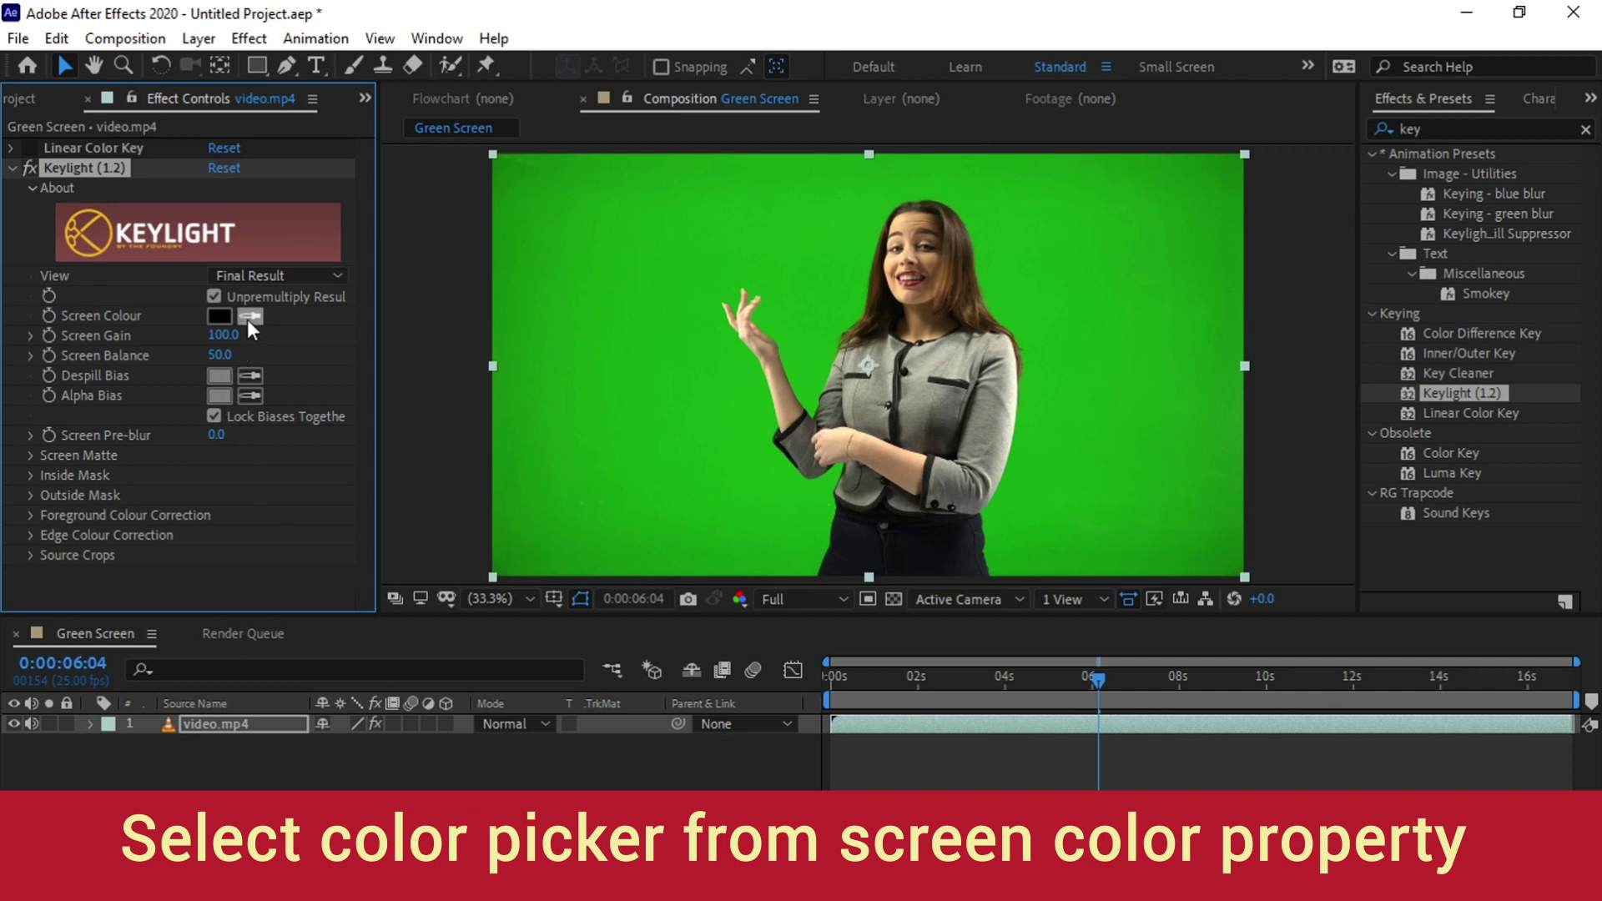
Sample the green backdrop in the viewer as Keylight's Screen Colour
click(248, 317)
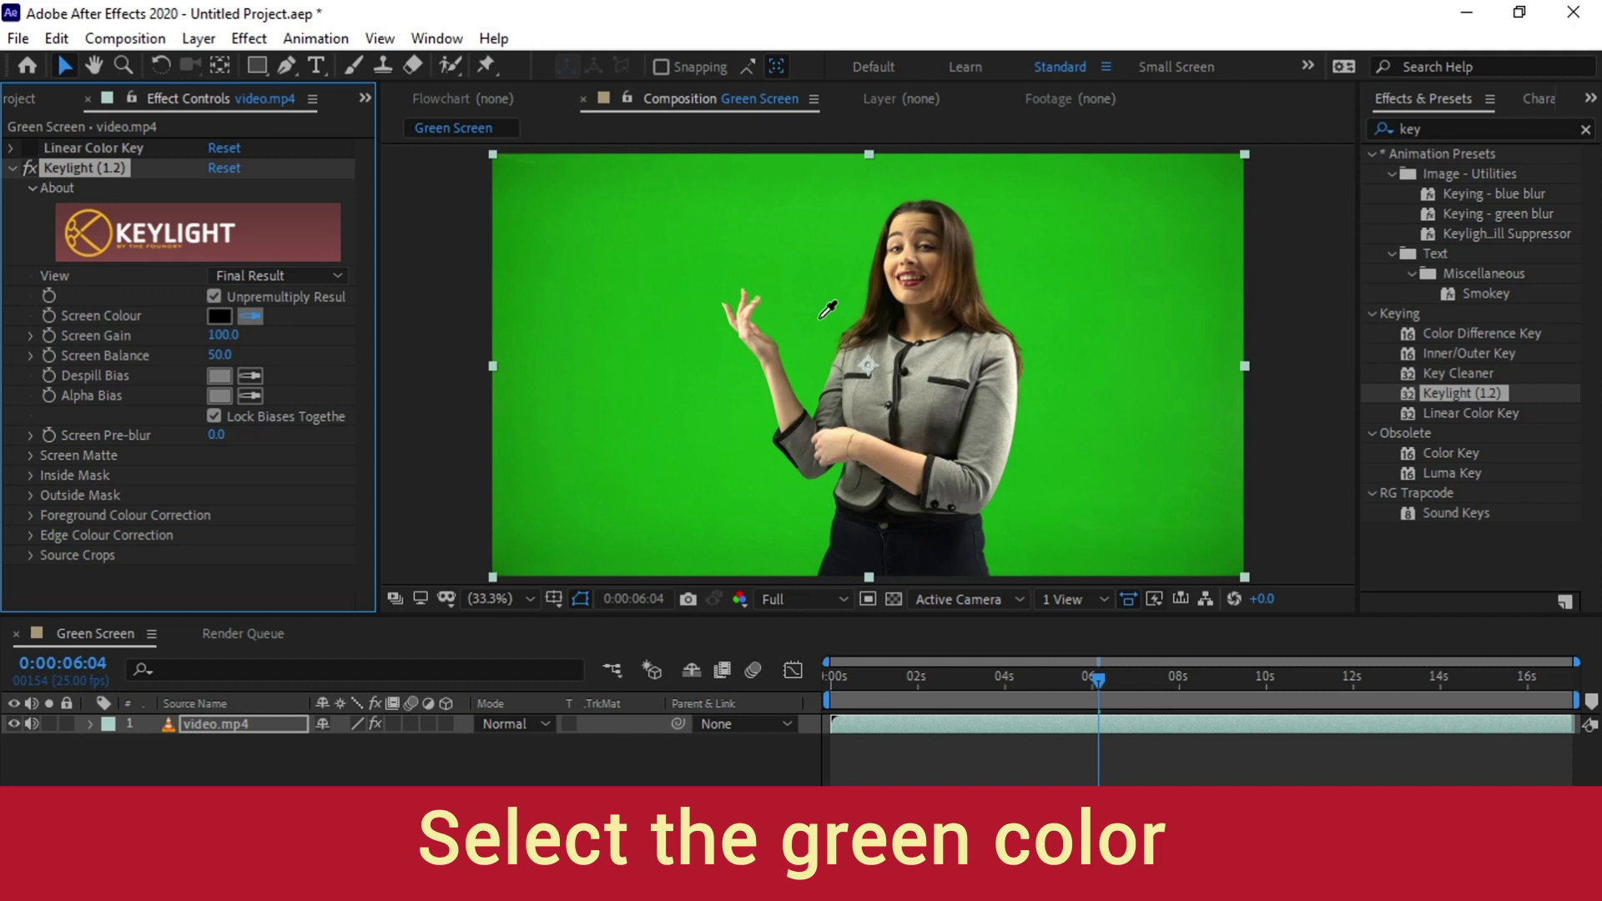
click(820, 318)
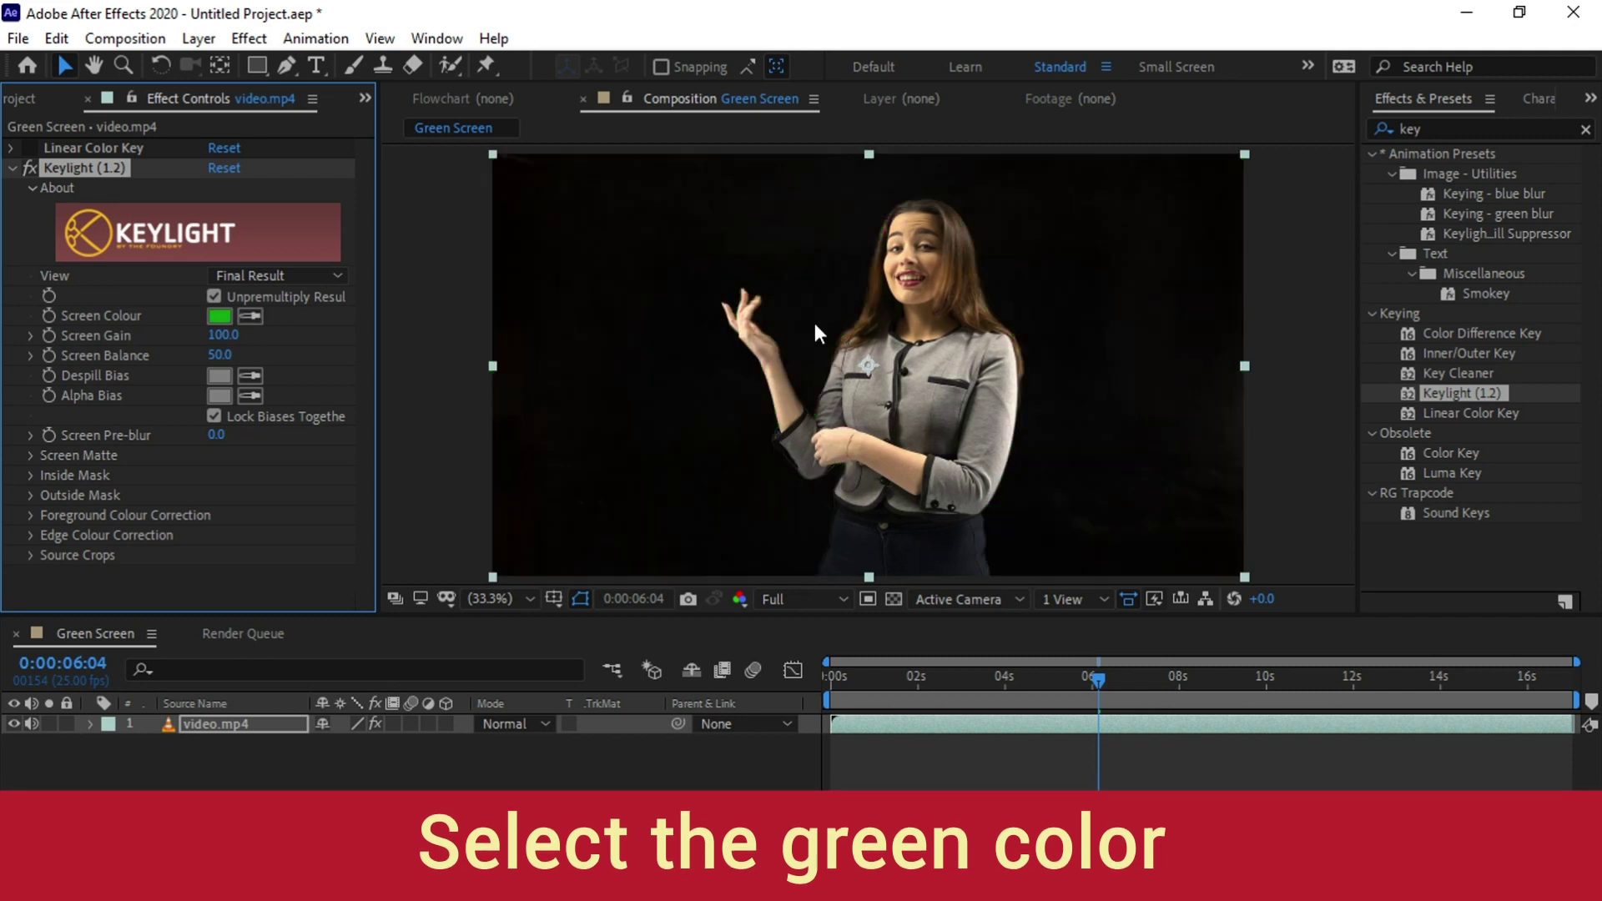
scroll(764, 388, up, 3)
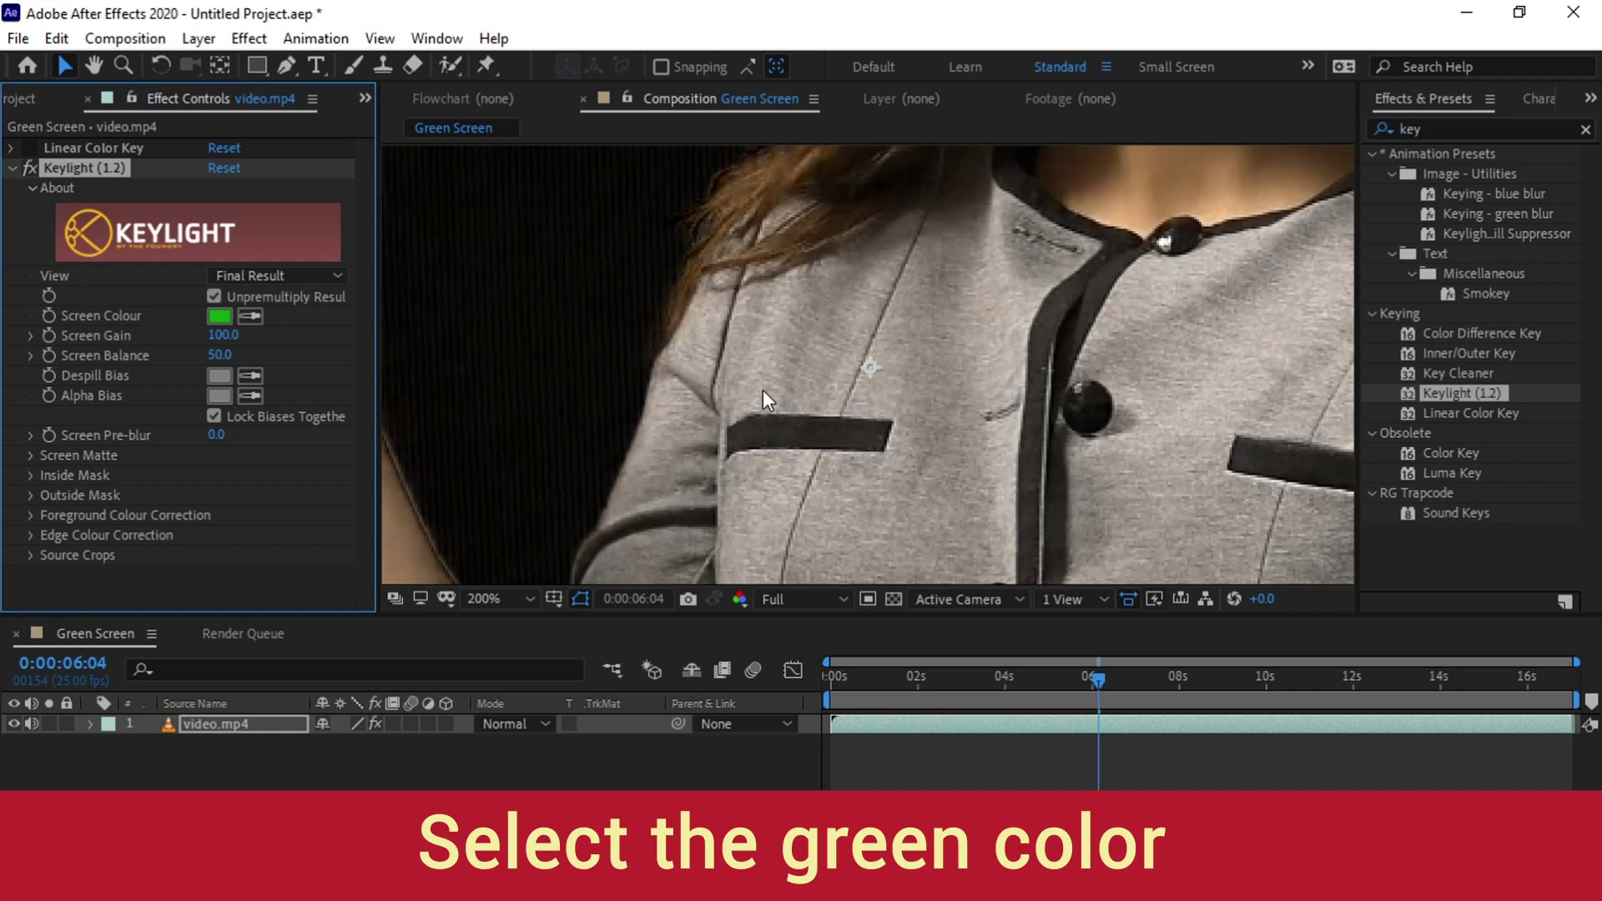
Recentre the presenter, preview the keyed clip, and expand Keylight's Screen Matte group
scroll(789, 319, down, 2)
key(h)
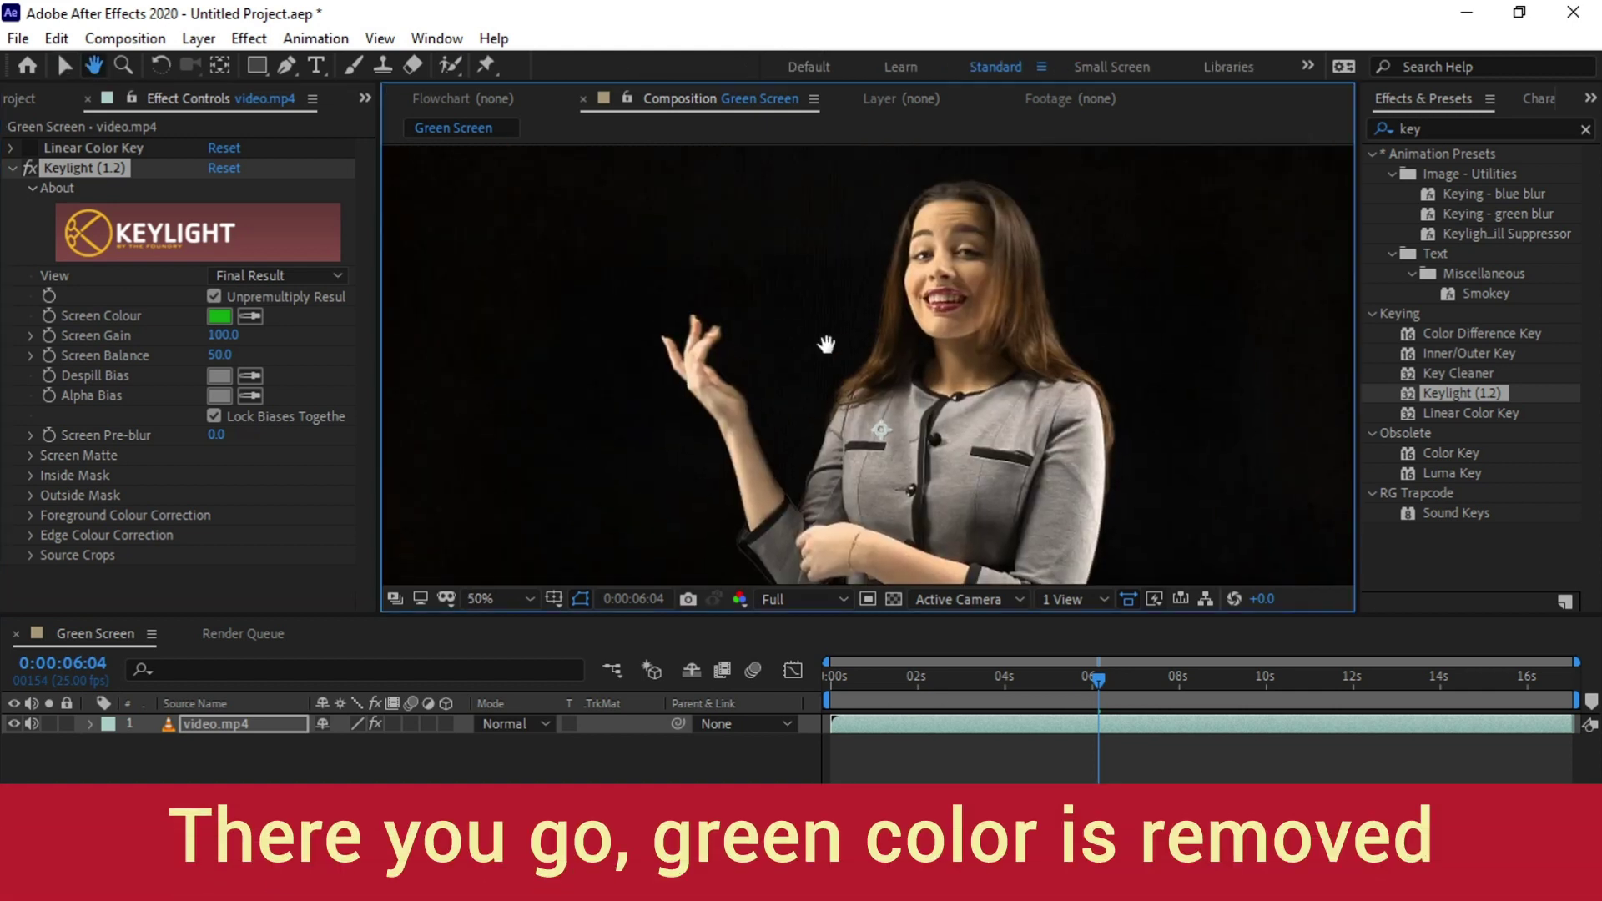
drag(858, 360, 861, 333)
key(v)
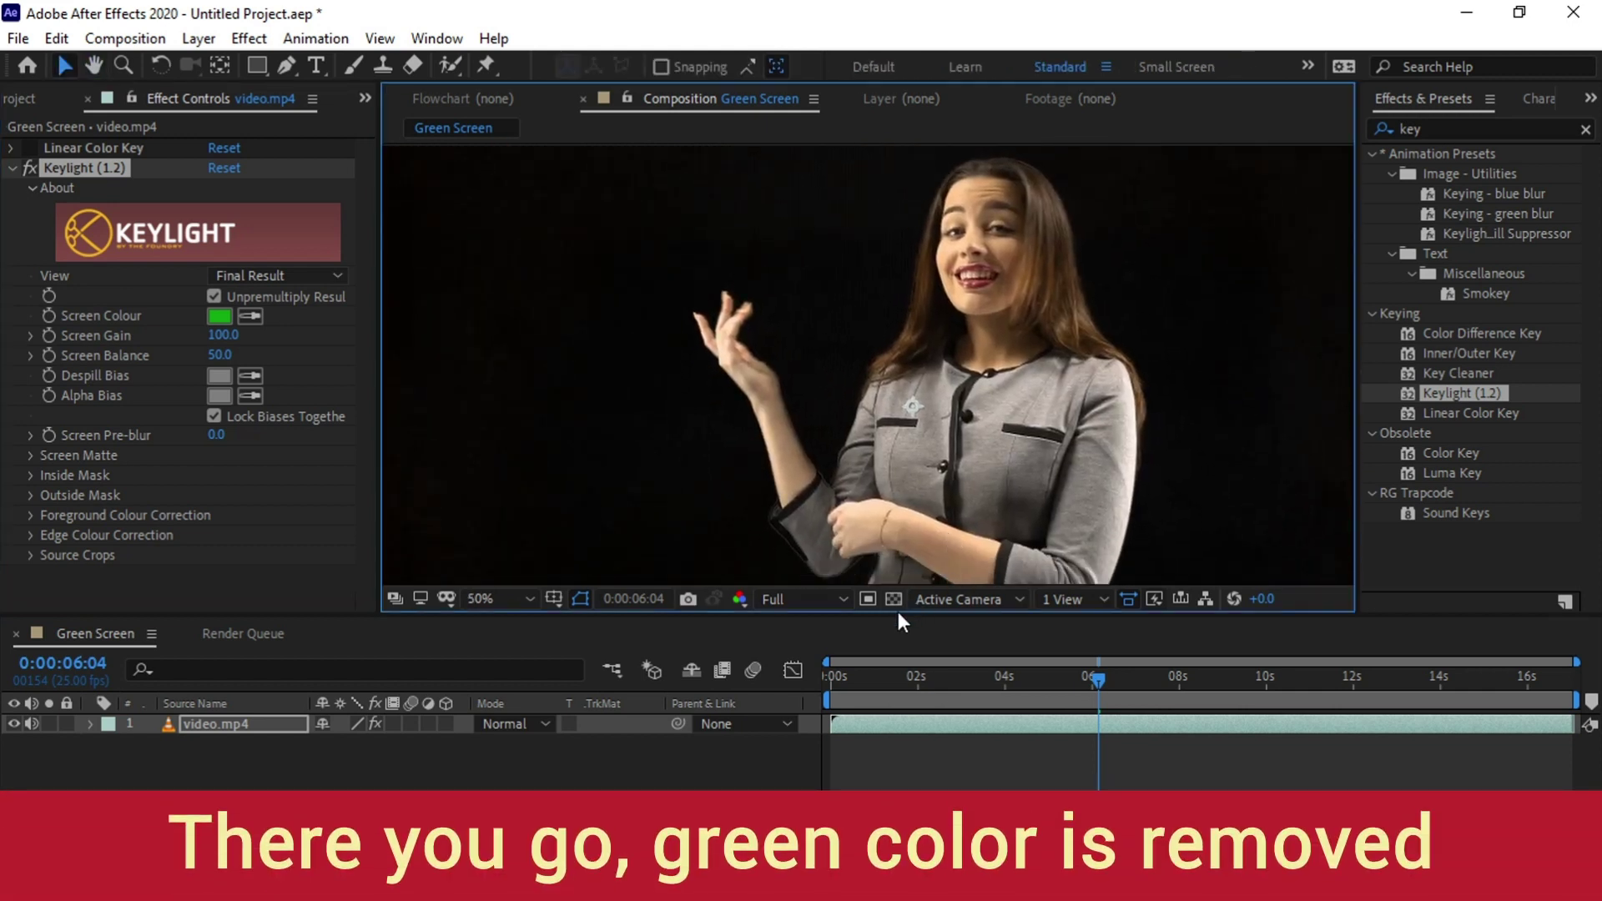
click(892, 600)
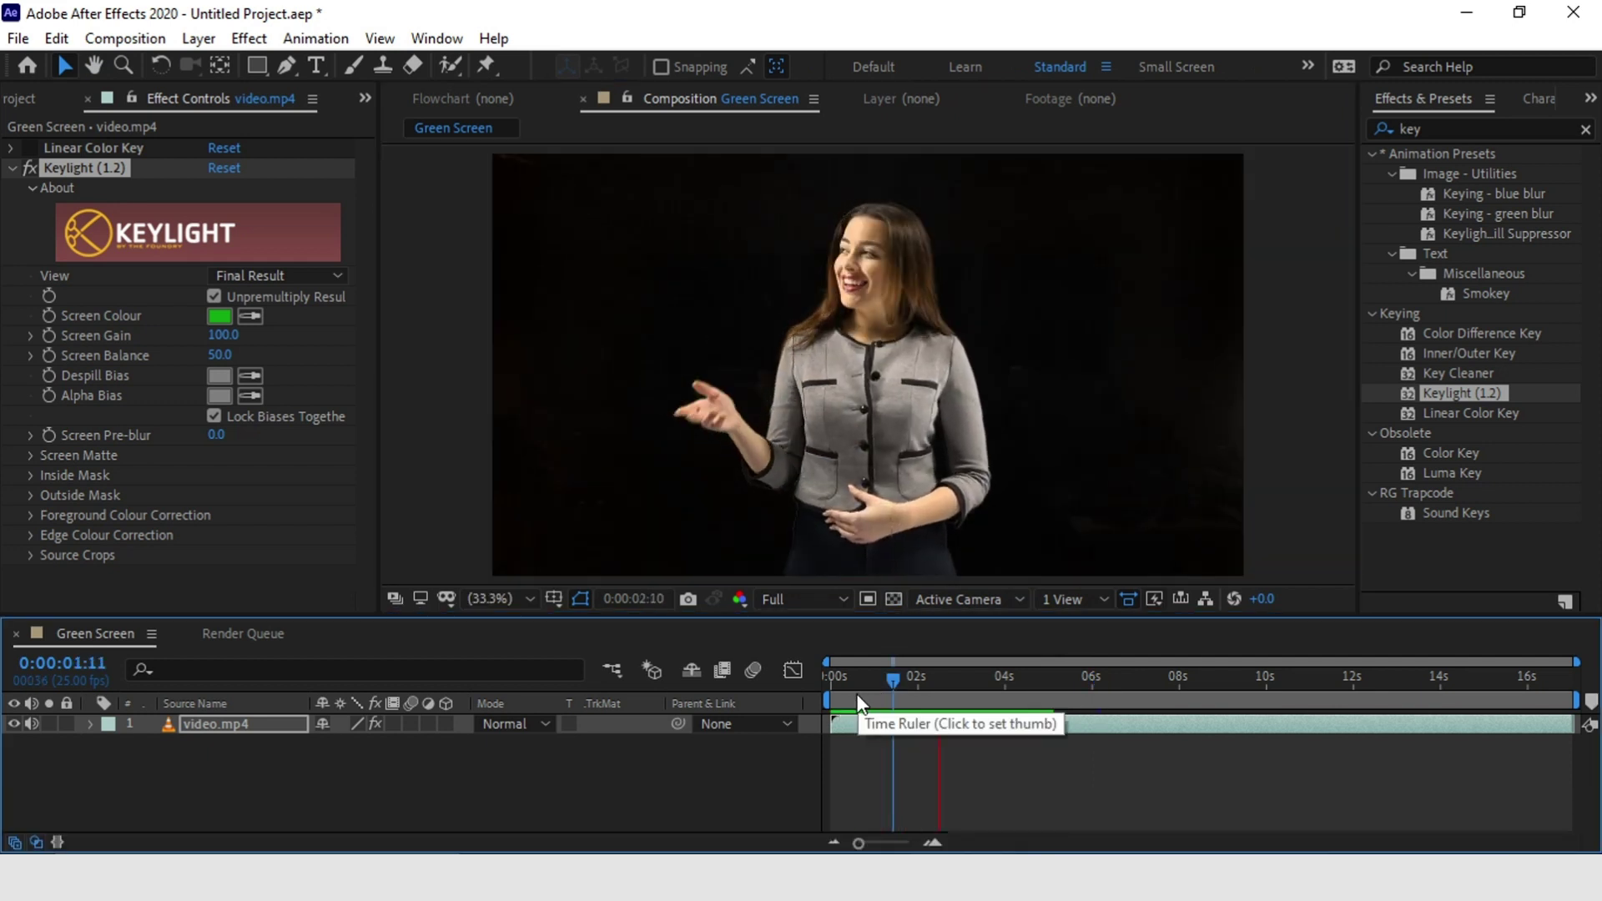
key(space)
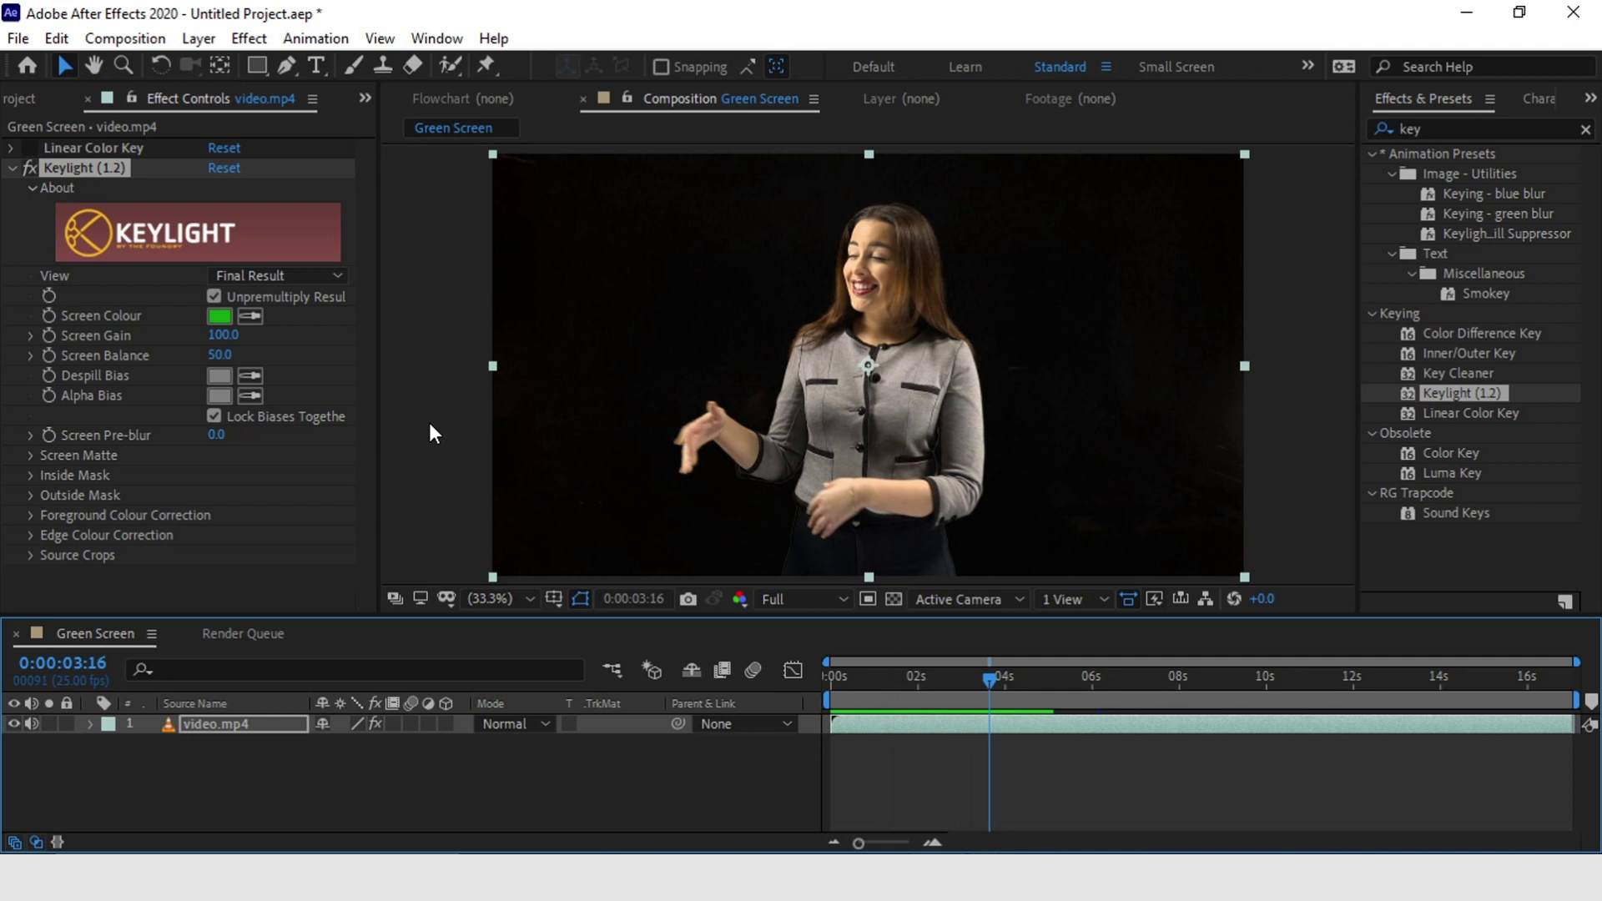
click(30, 454)
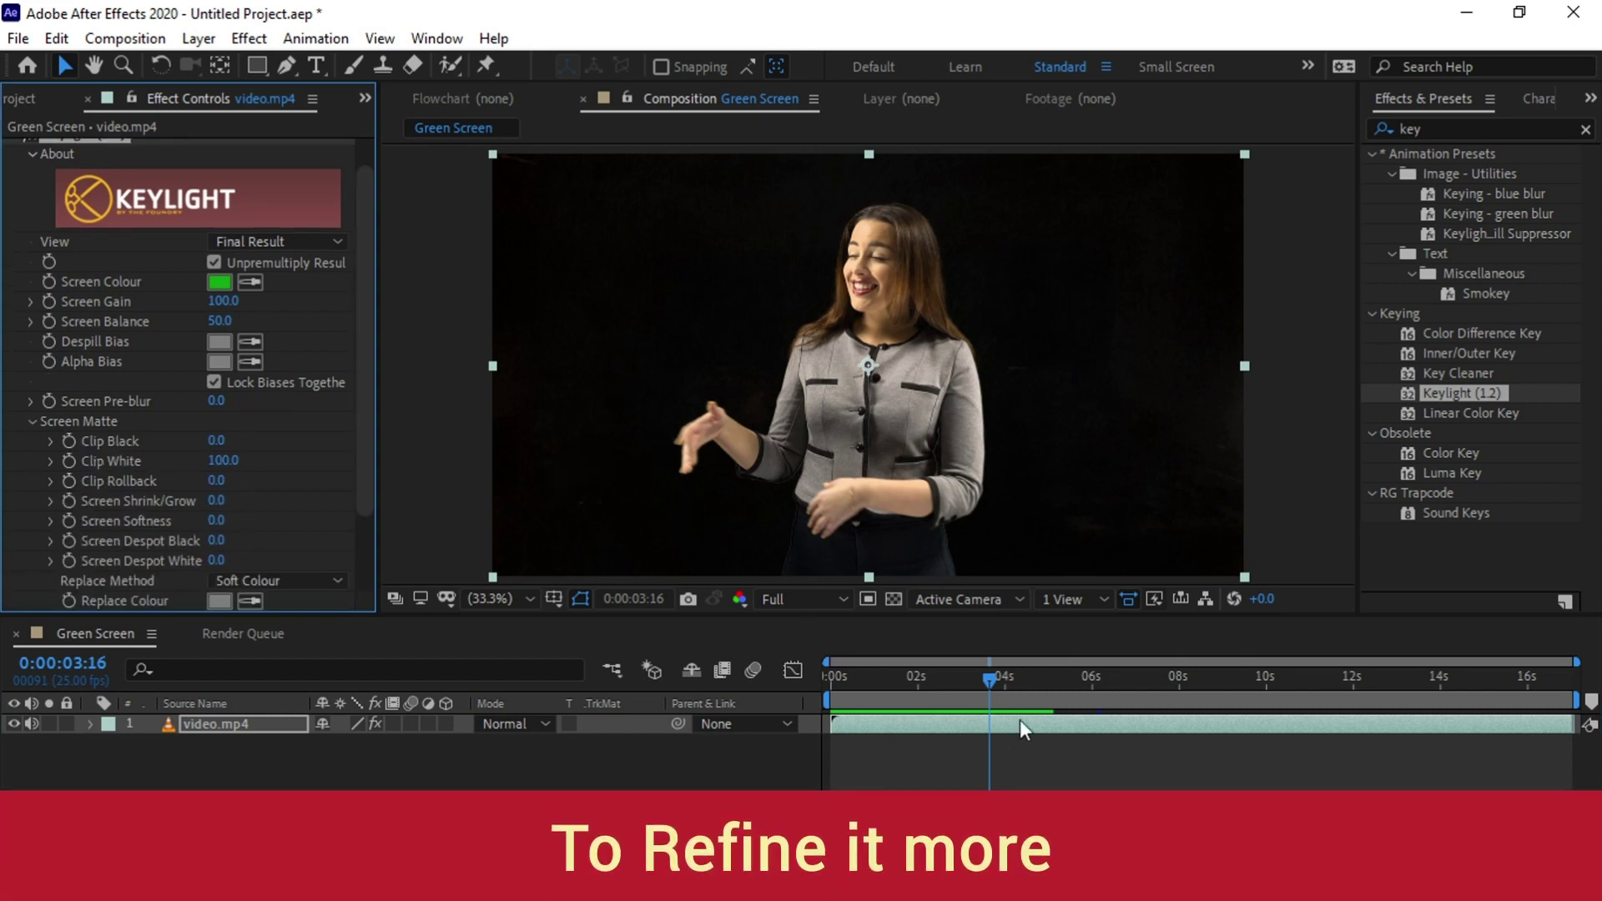
Go to 0:00:03:03, set Keylight's View to Screen Matte, and enlarge the viewer
drag(976, 678, 965, 664)
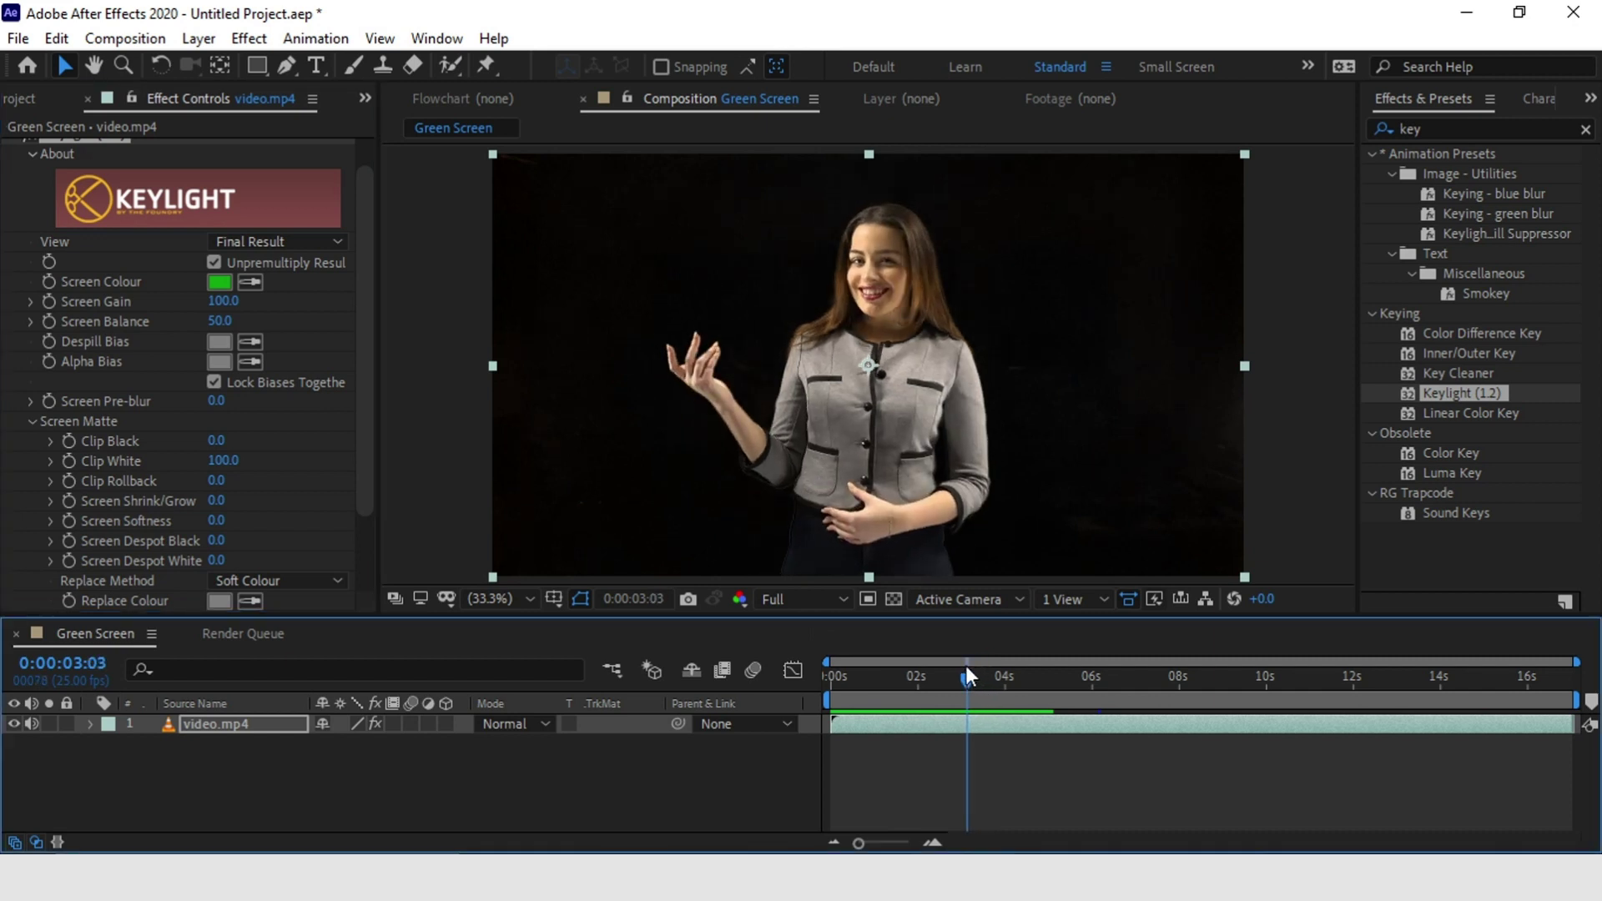
click(337, 240)
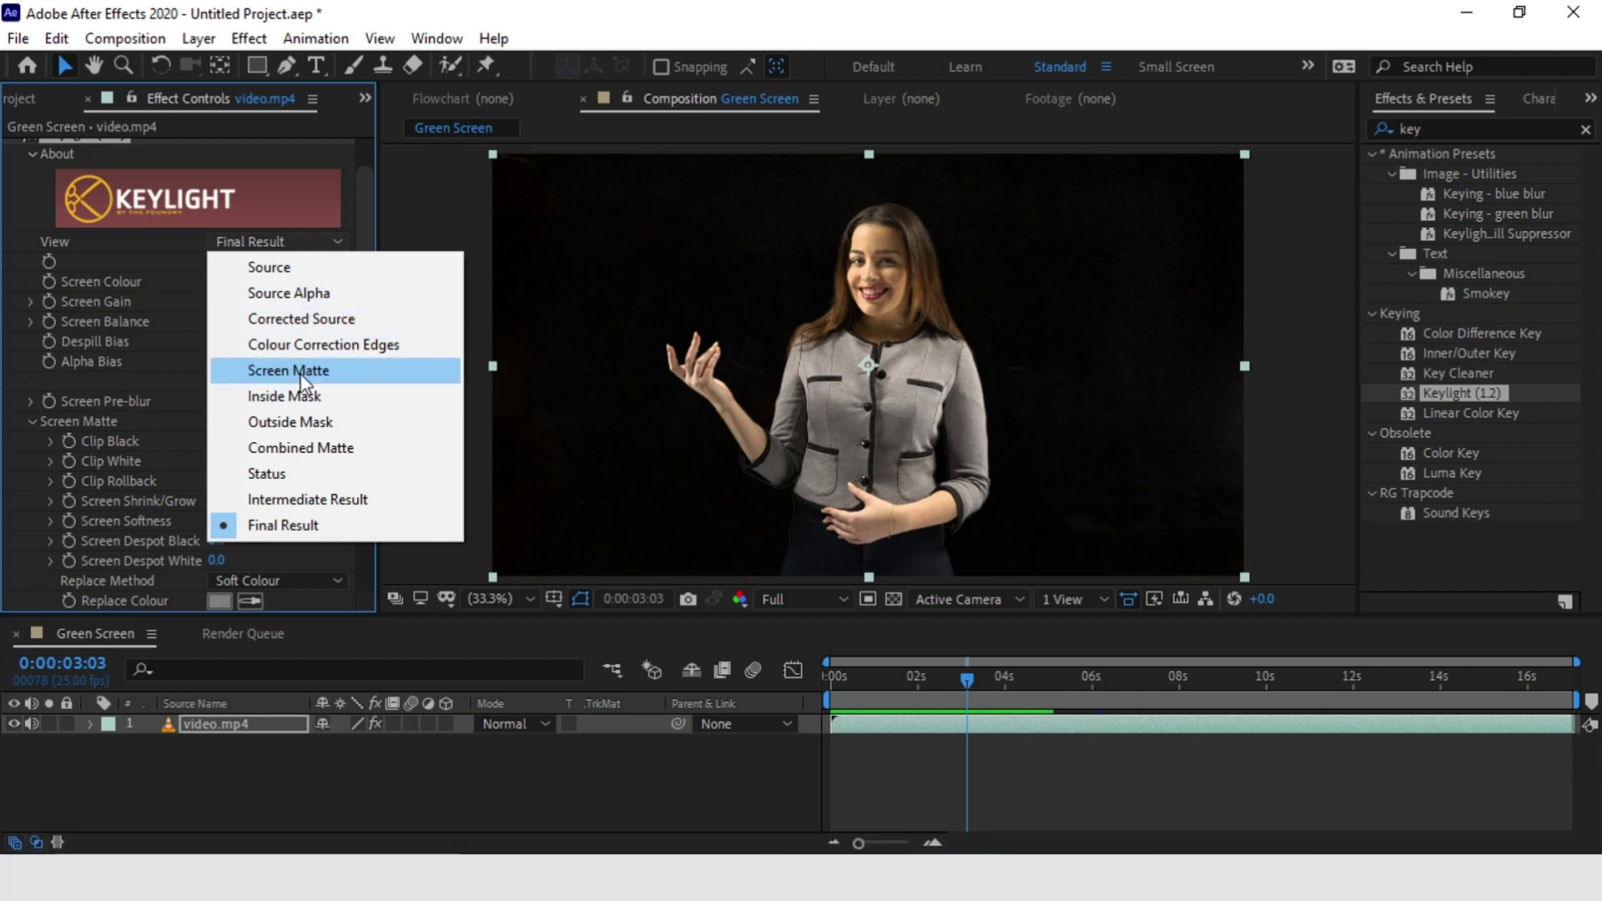
click(293, 372)
key(period)
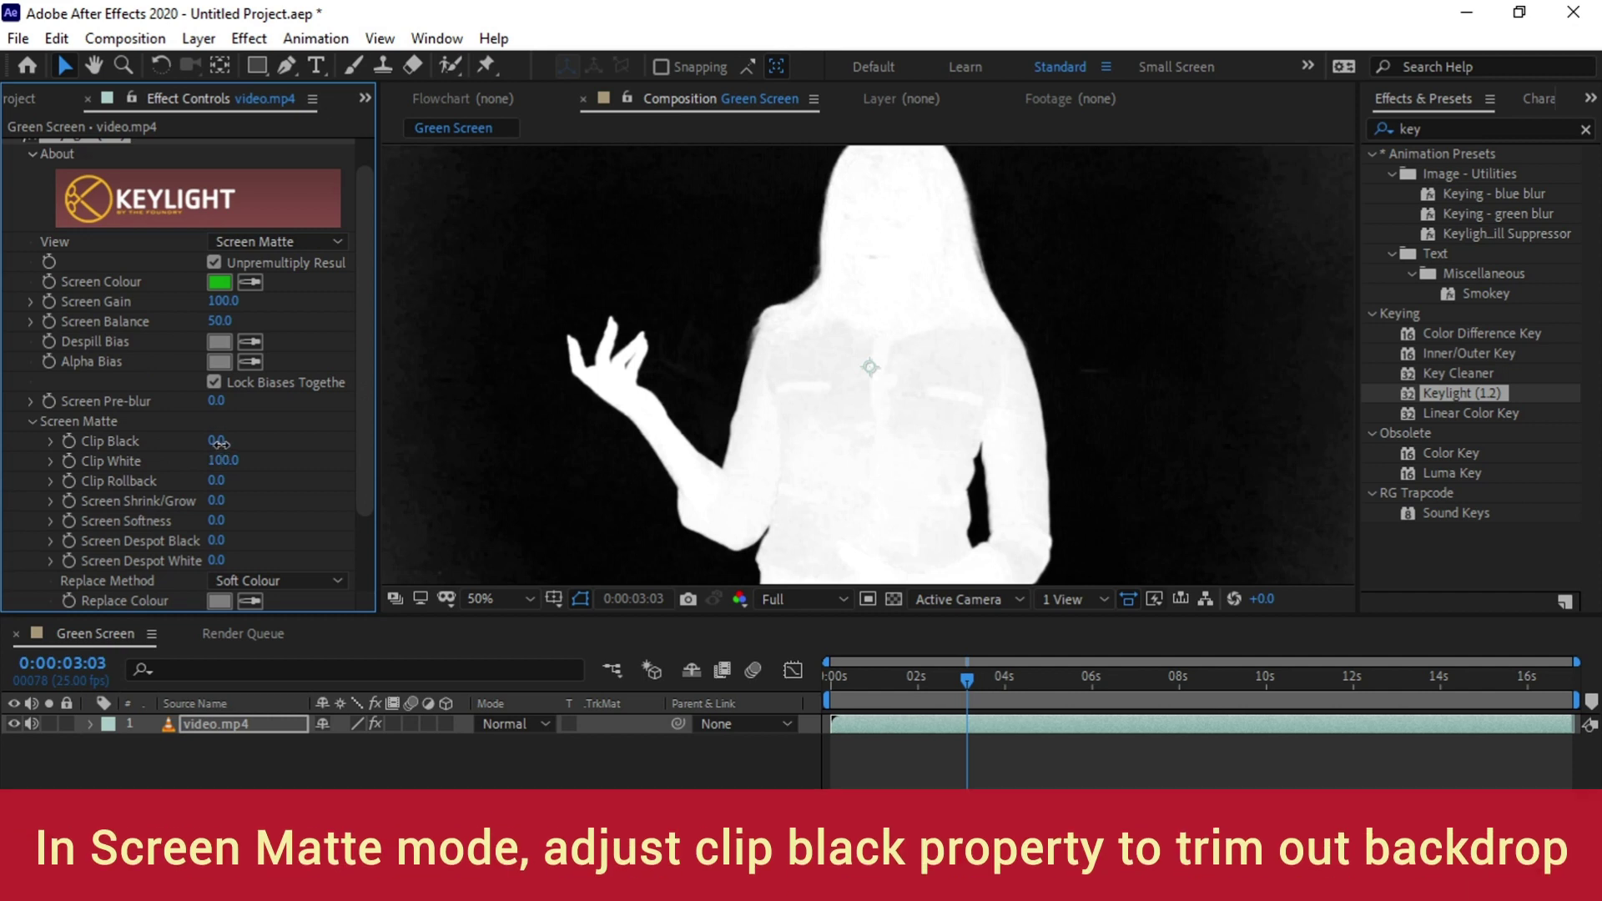
Raise Keylight's Clip Black to 32.0 and lower Clip White to 83.0 while viewing the matte
drag(216, 441, 257, 444)
key(comma)
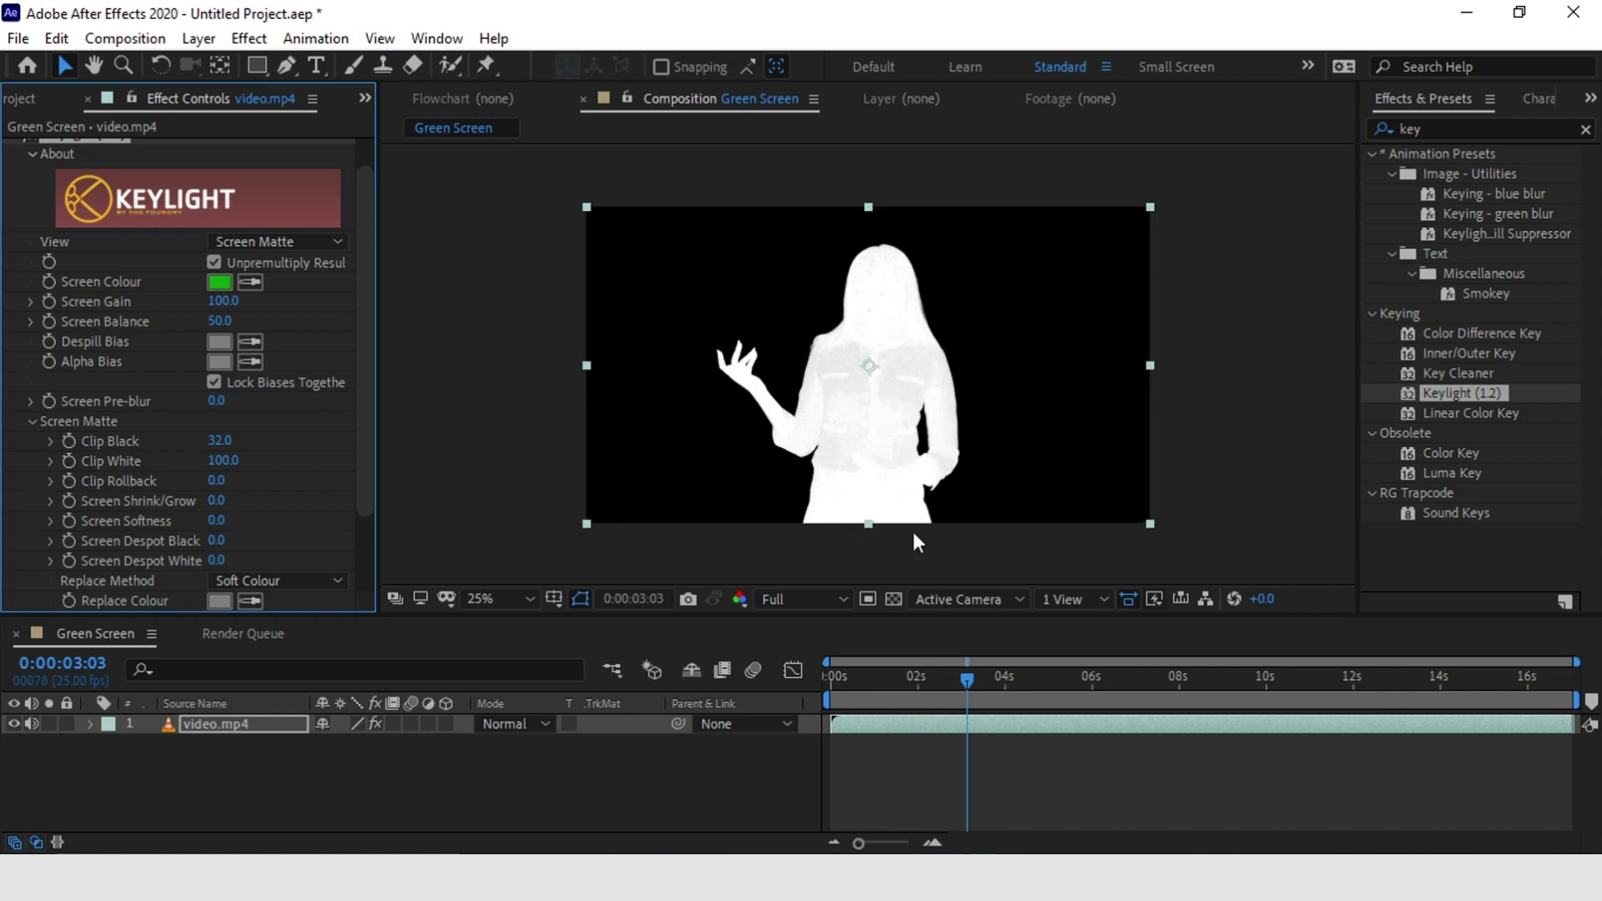
mouse_move(938, 689)
mouse_down()
mouse_move(899, 678)
mouse_move(949, 663)
mouse_up()
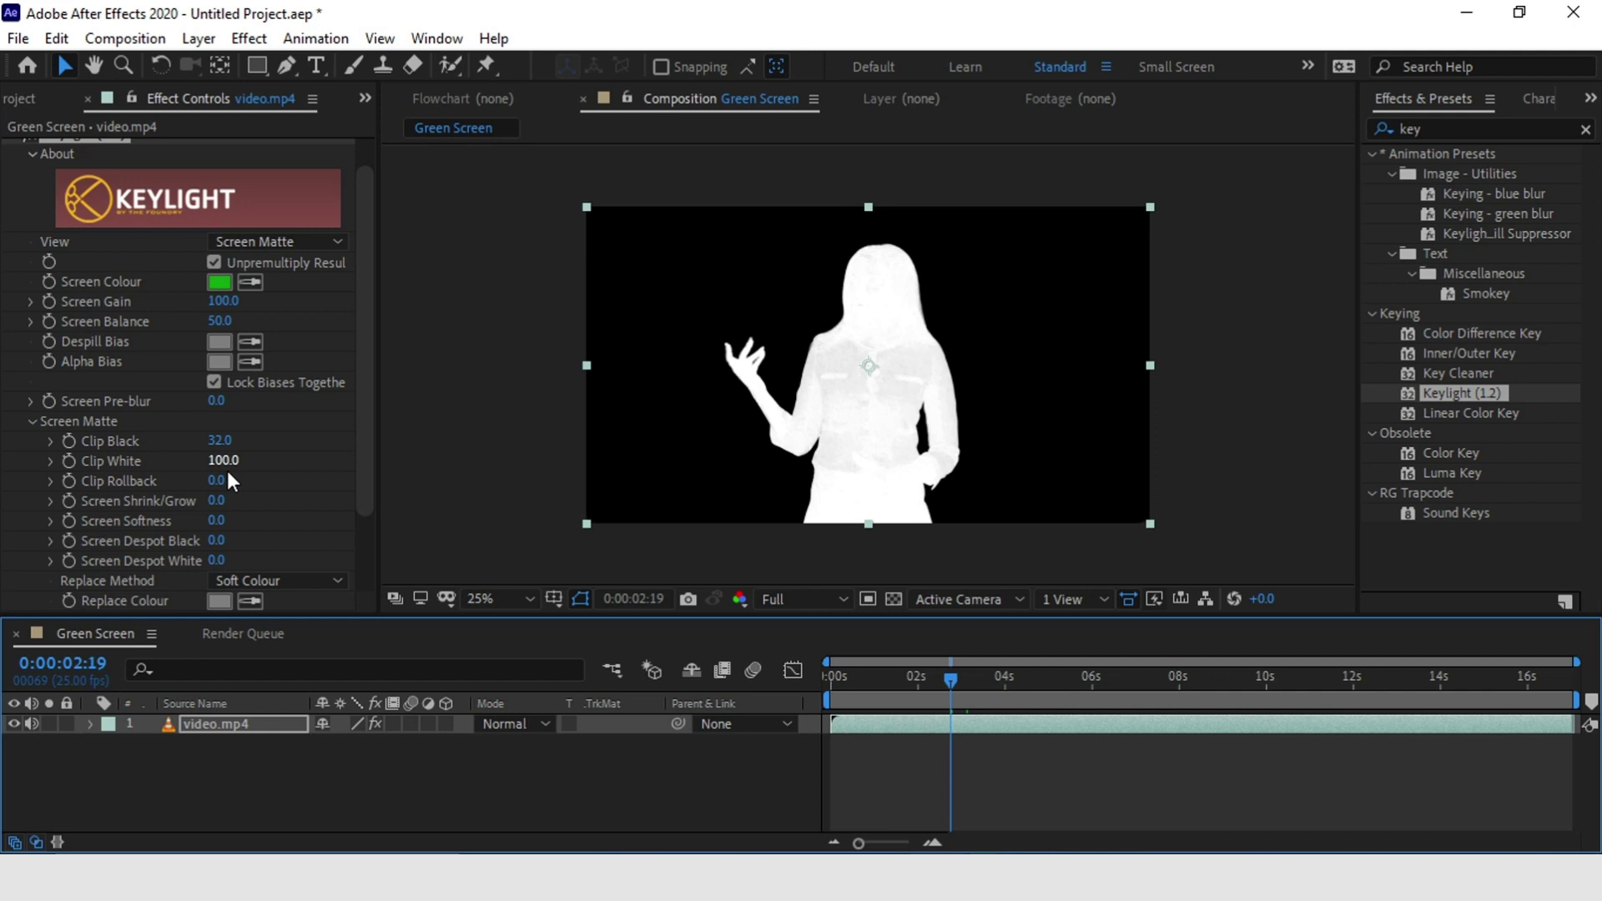
drag(222, 461, 205, 468)
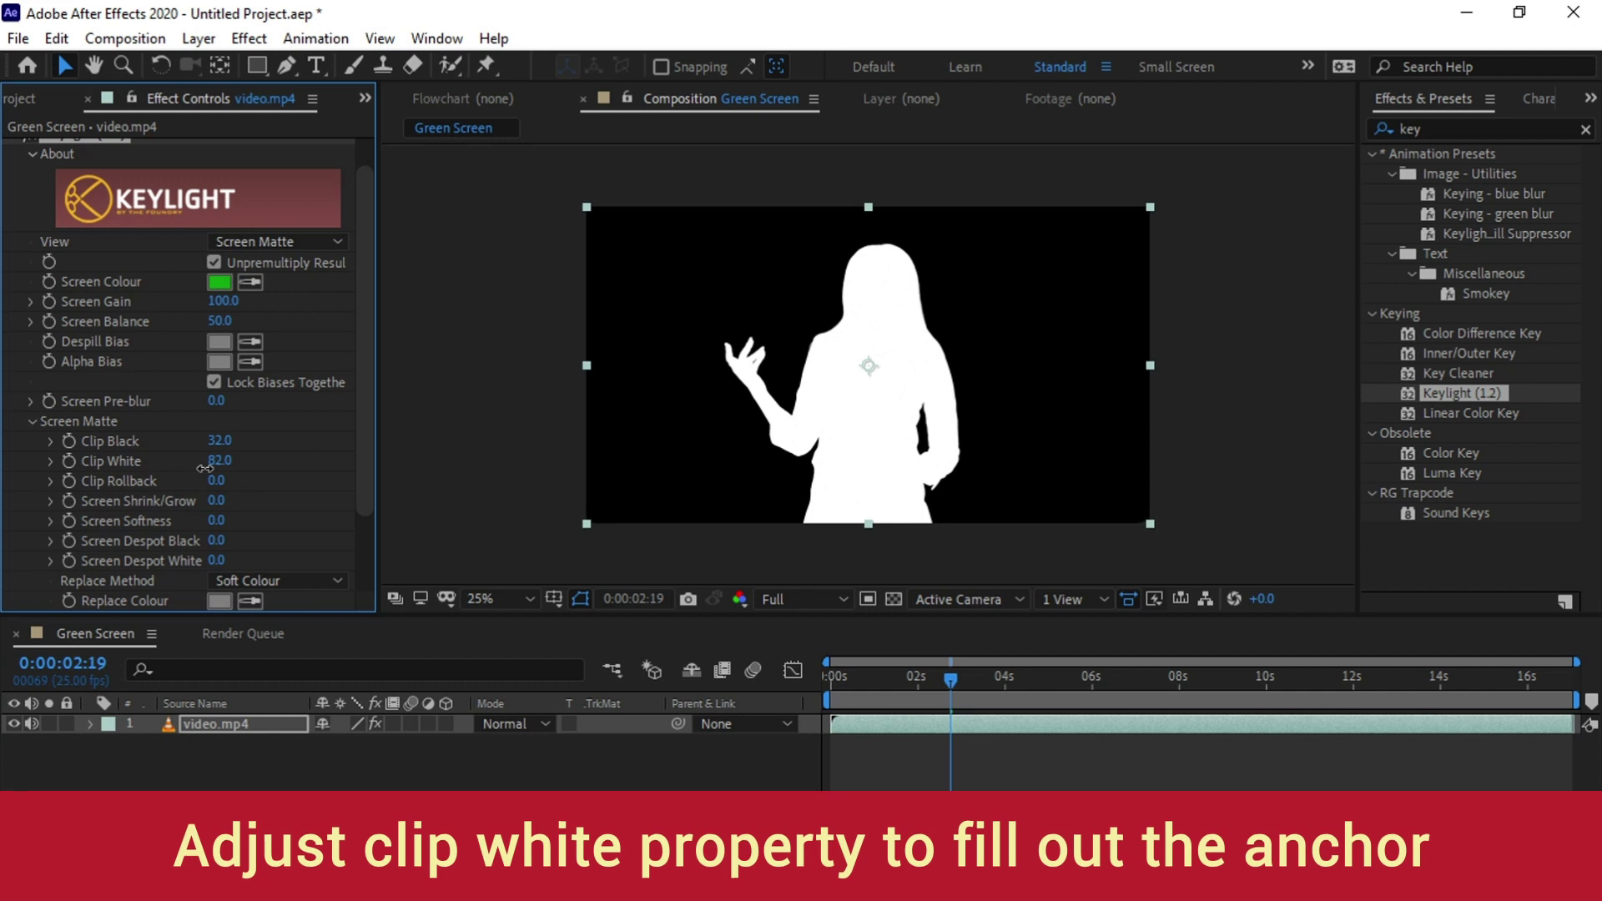
key(period)
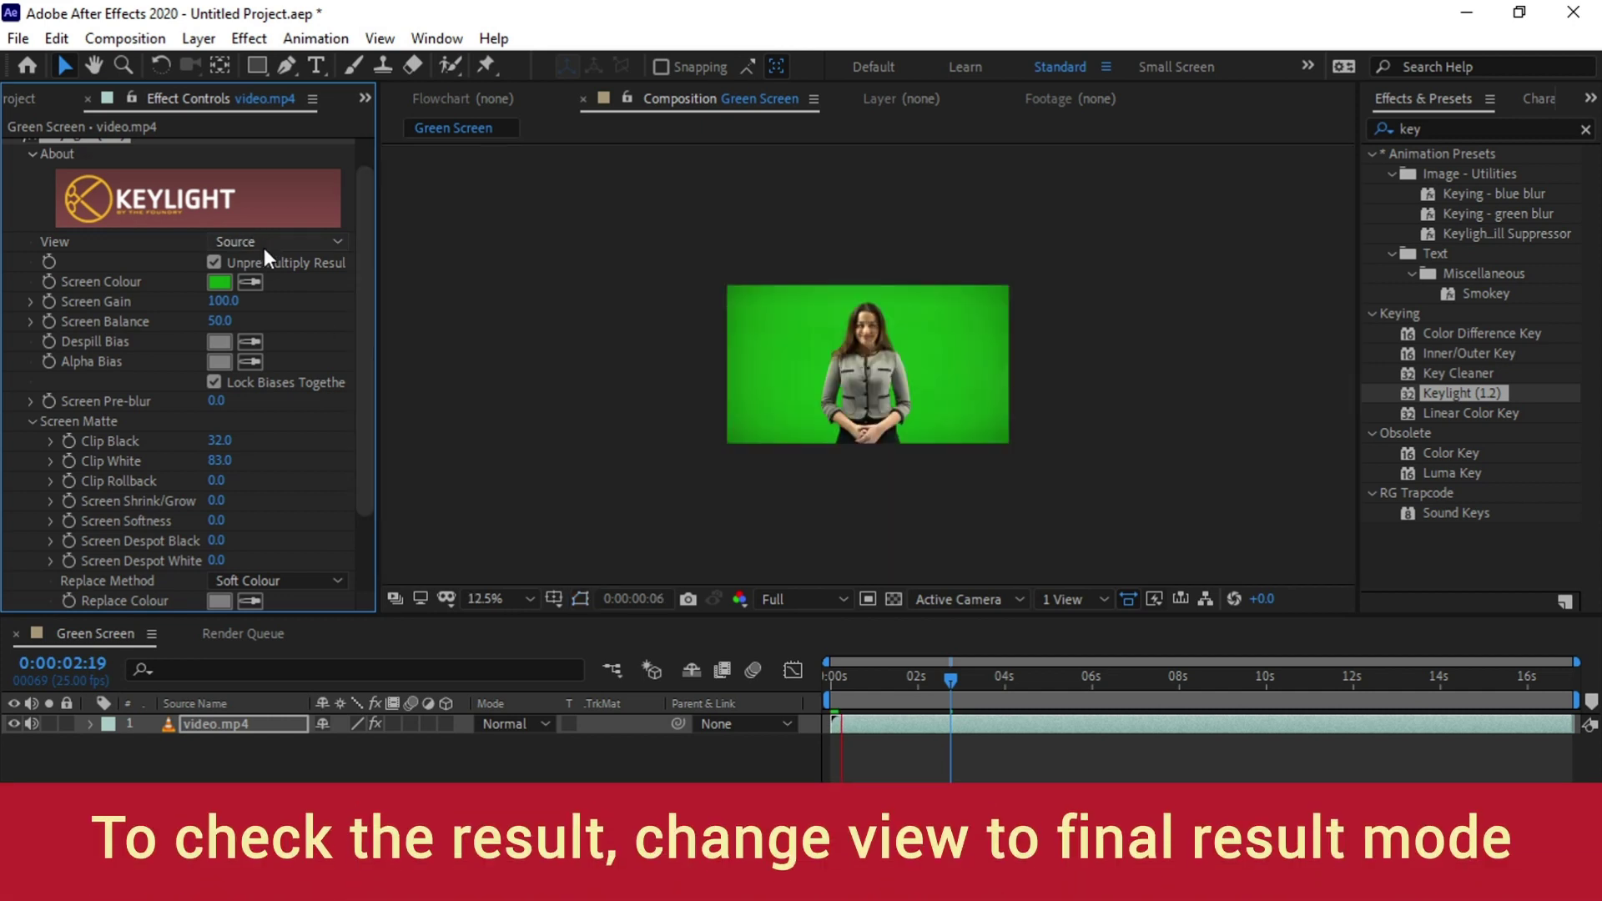
click(267, 243)
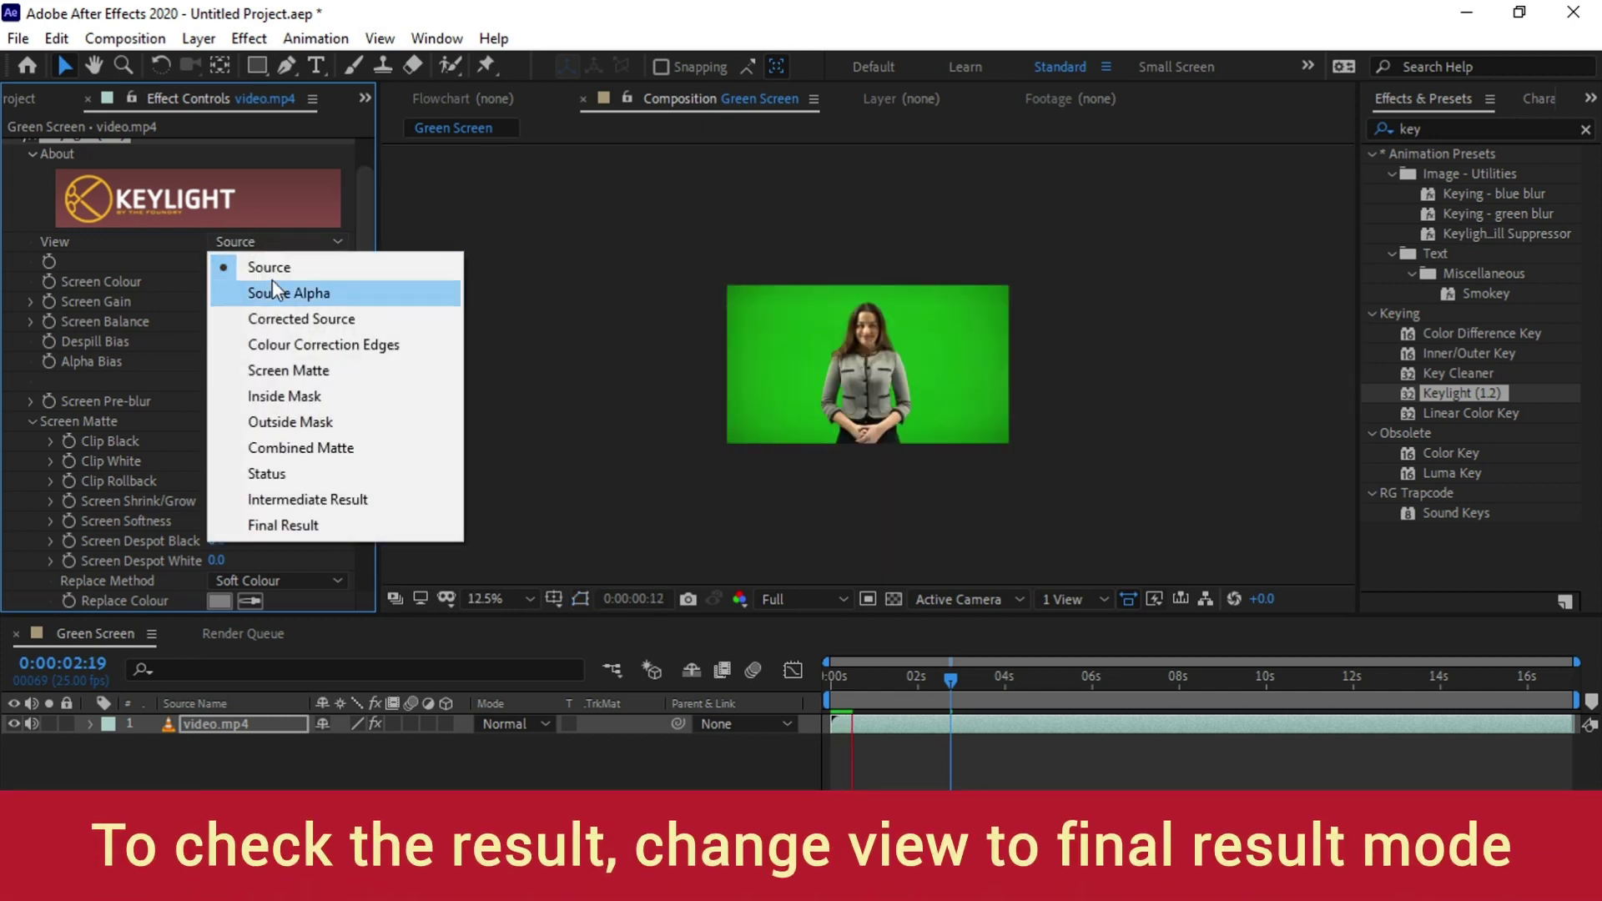
click(263, 524)
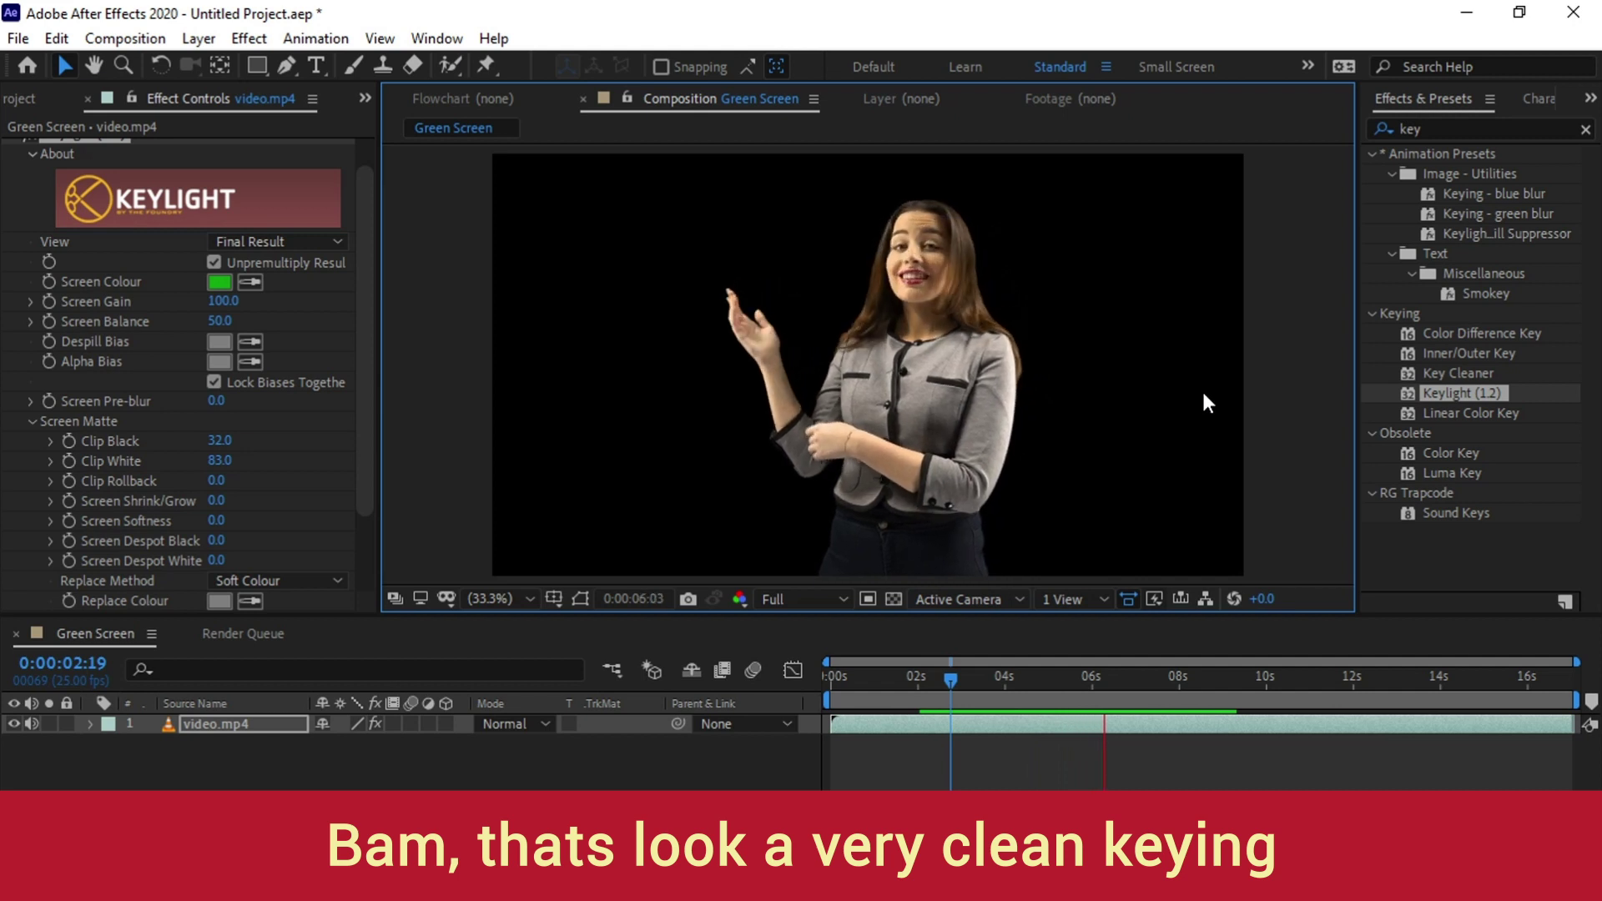
key(h)
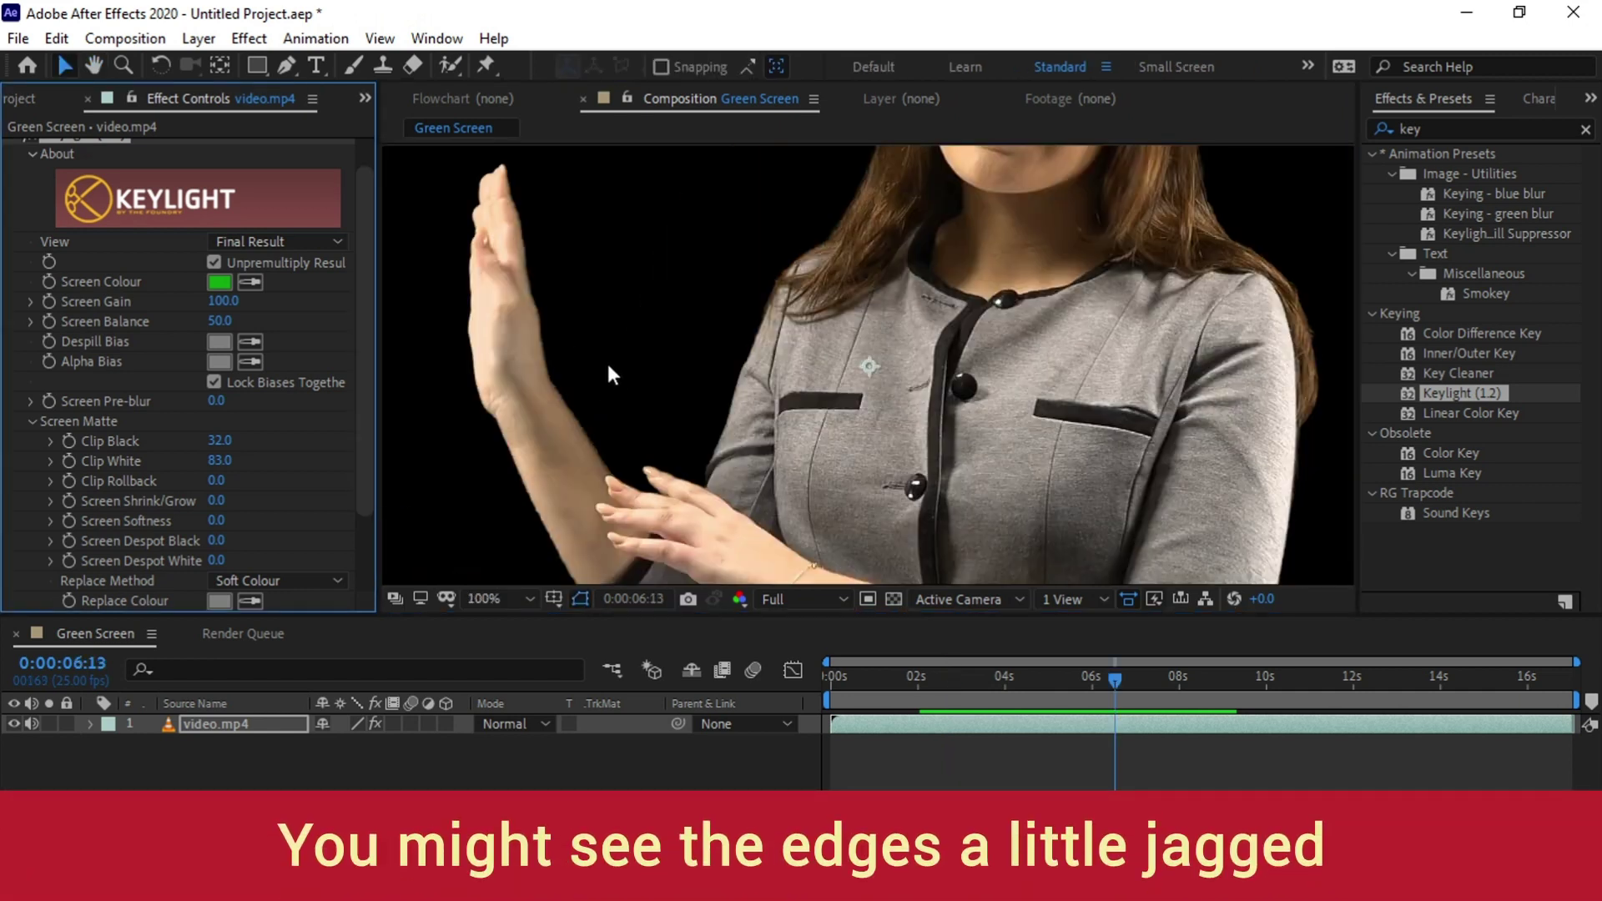
Zoom in on the presenter's arm and jacket edges and test Screen Shrink/Grow, leaving it at 0.0
scroll(606, 359, up, 2)
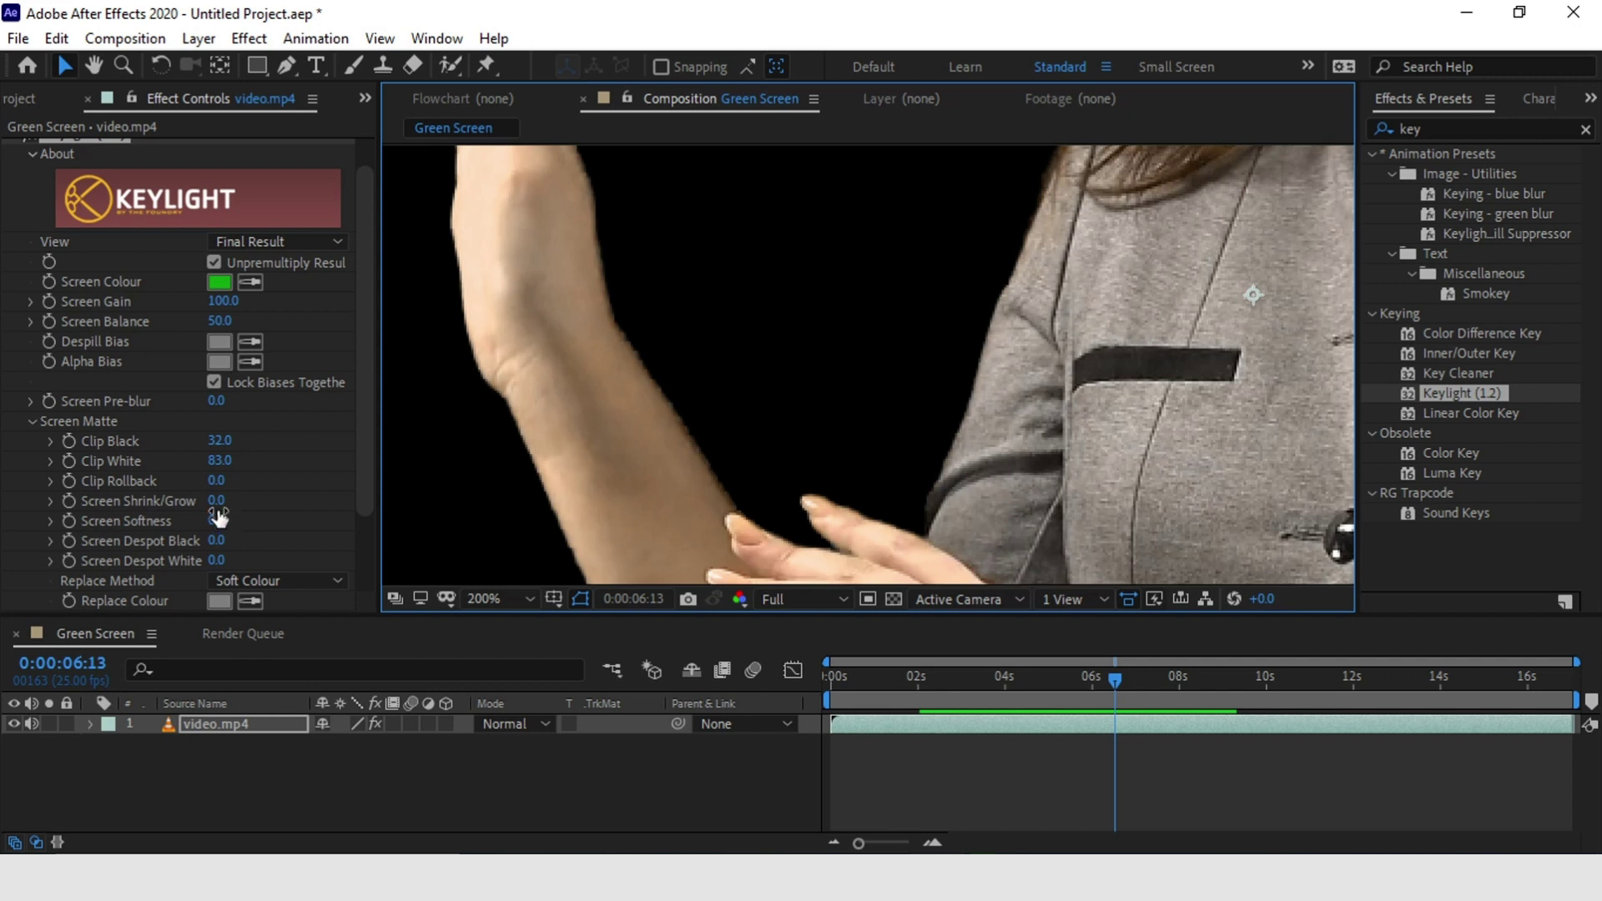
drag(216, 500, 225, 465)
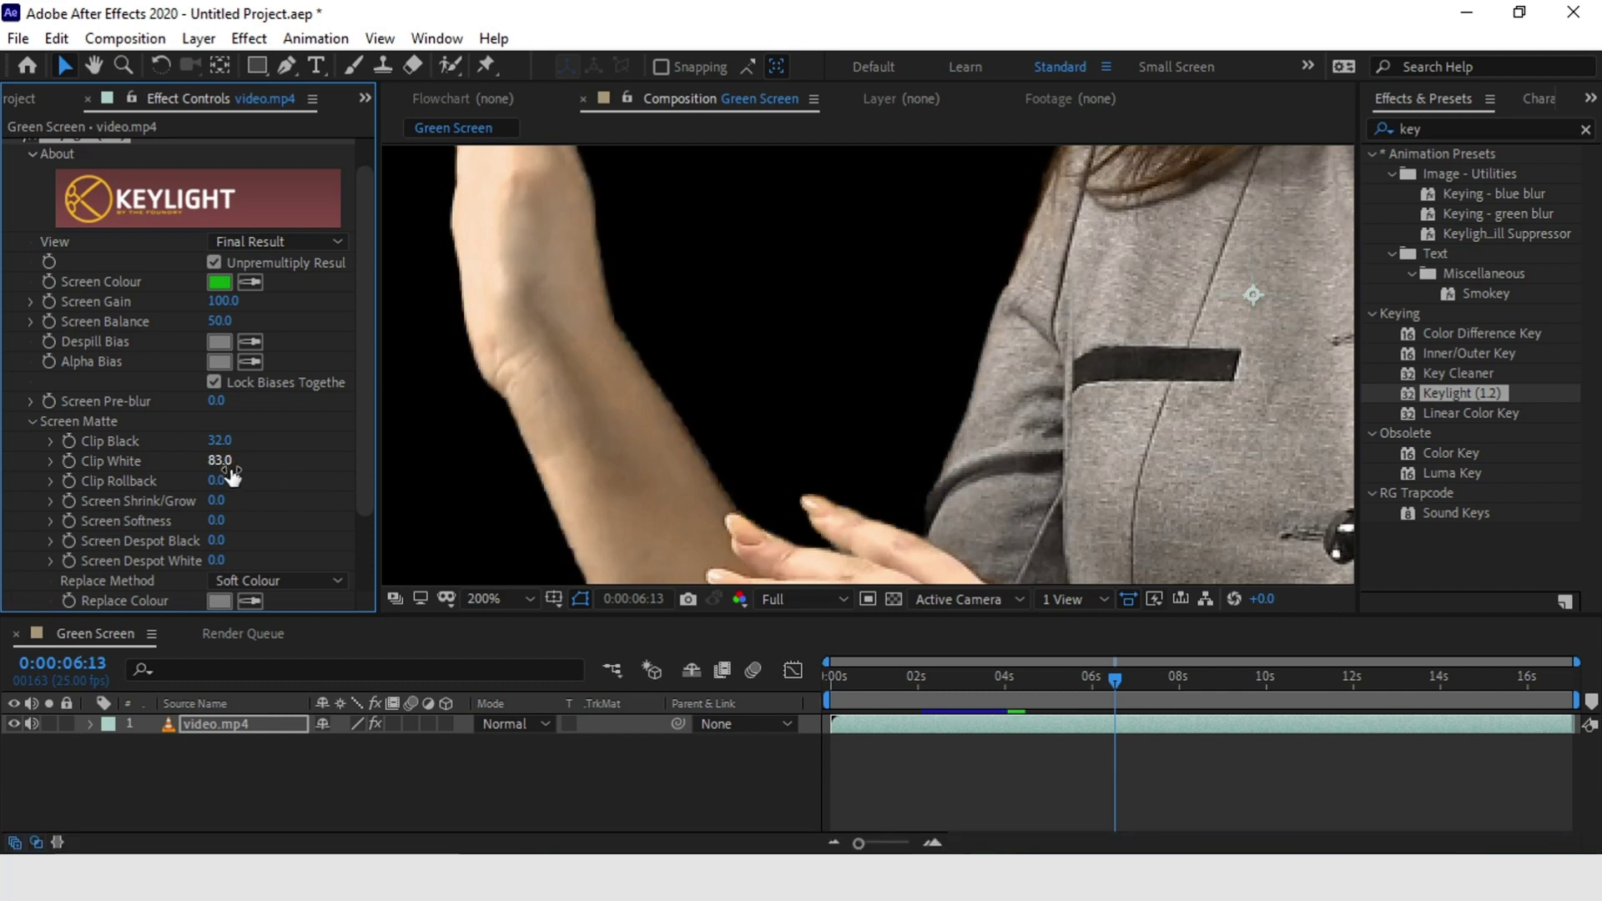
Set Keylight's Screen Softness to 0.3, then to 0.5
click(219, 523)
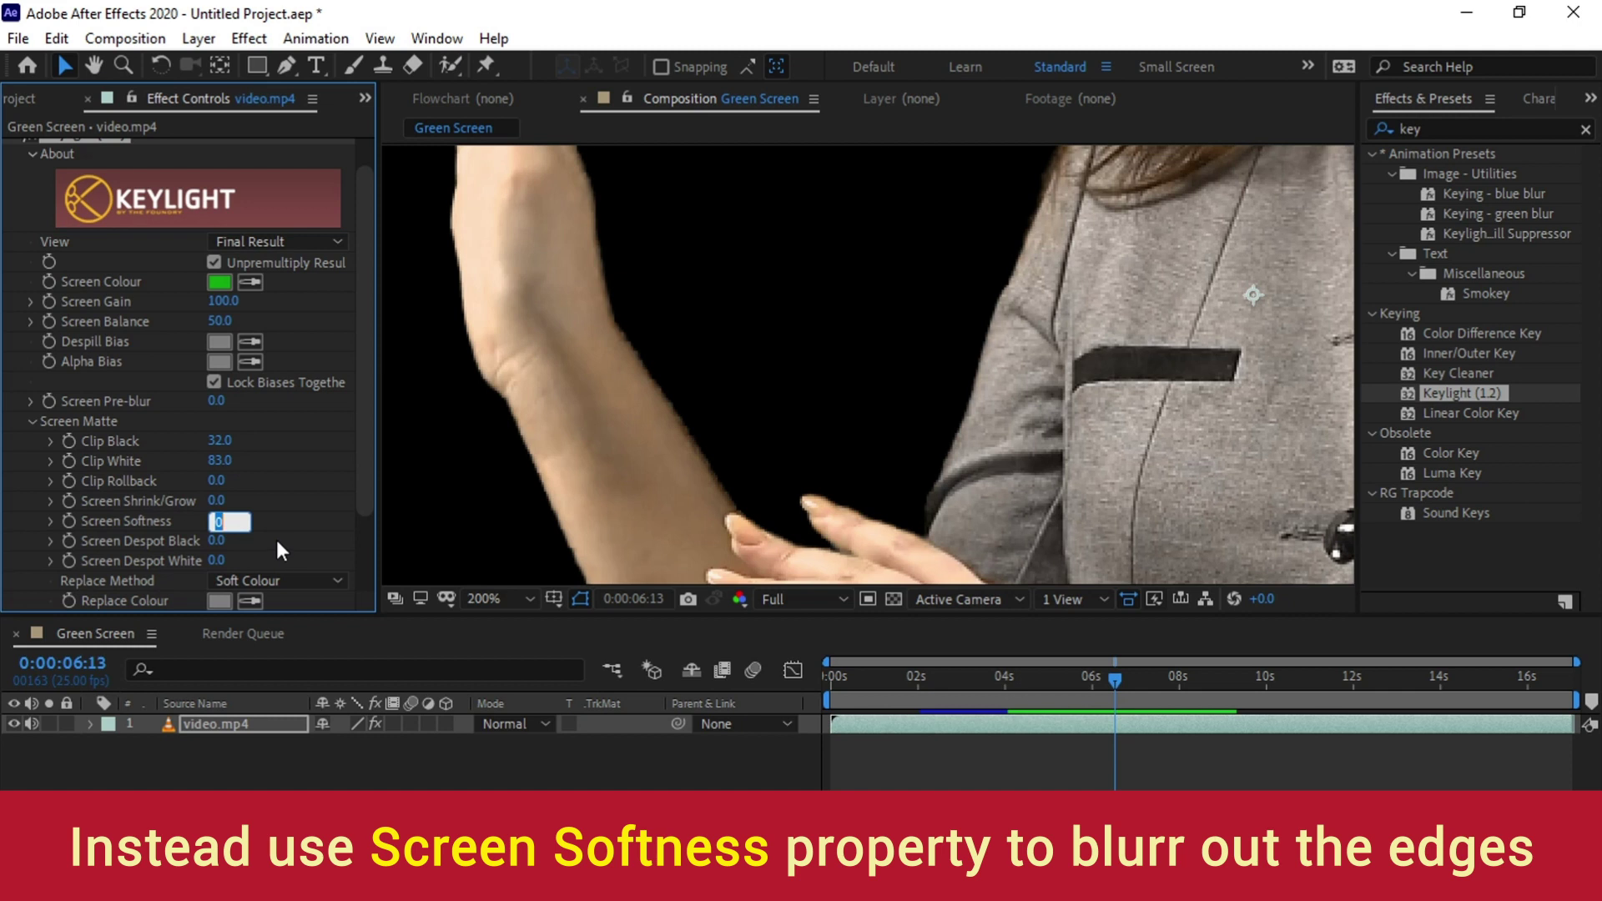
text(0.3)
key(Return)
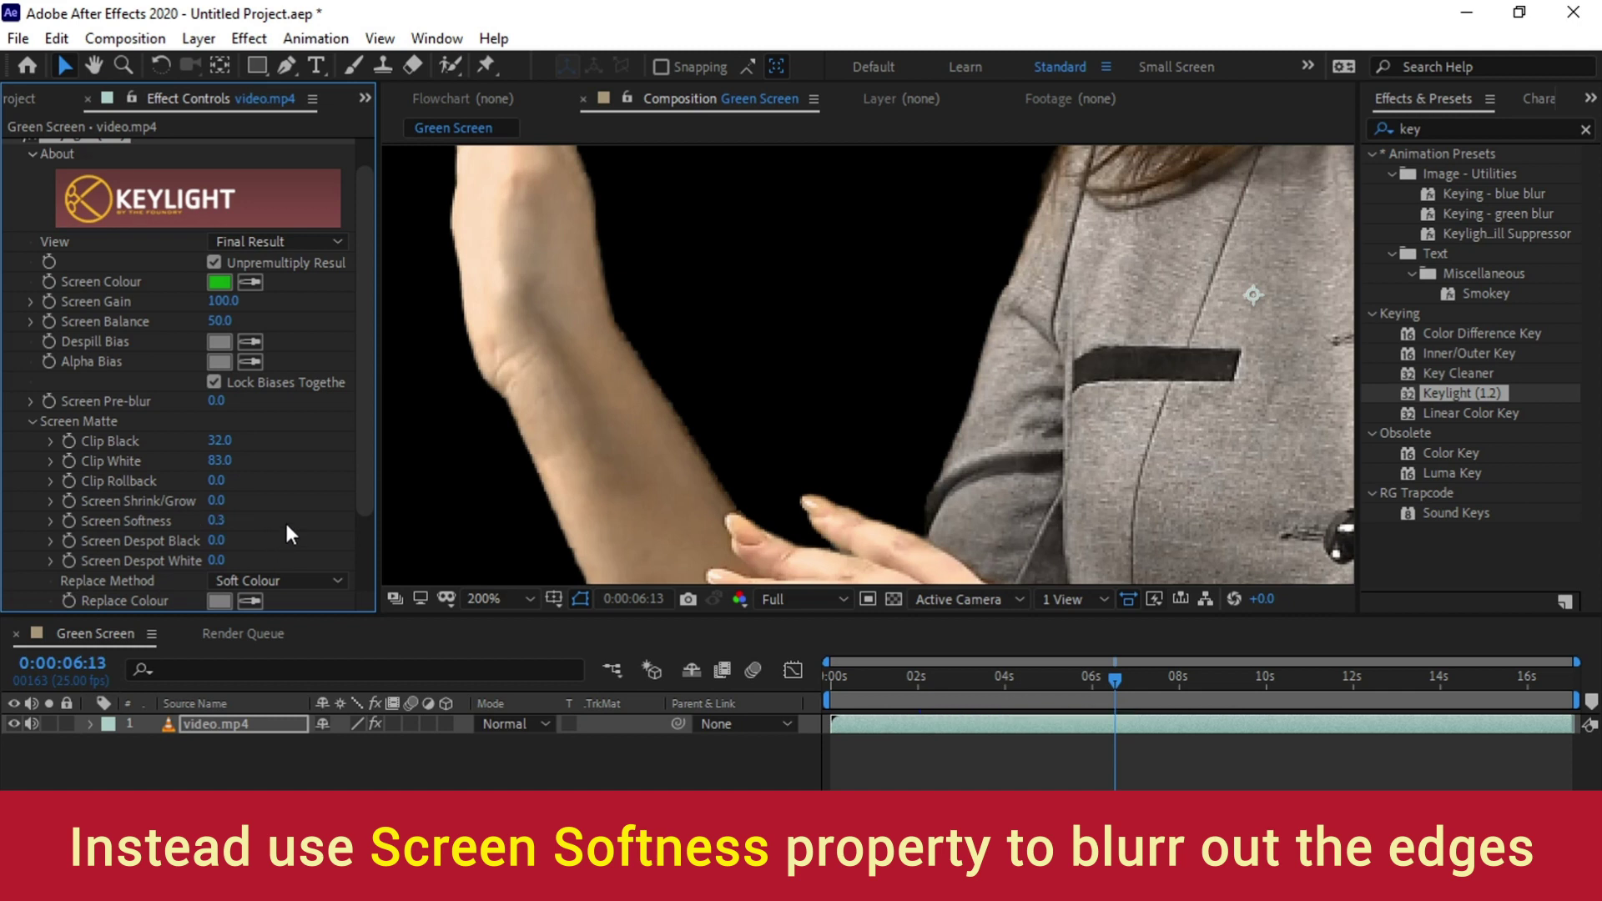
click(219, 520)
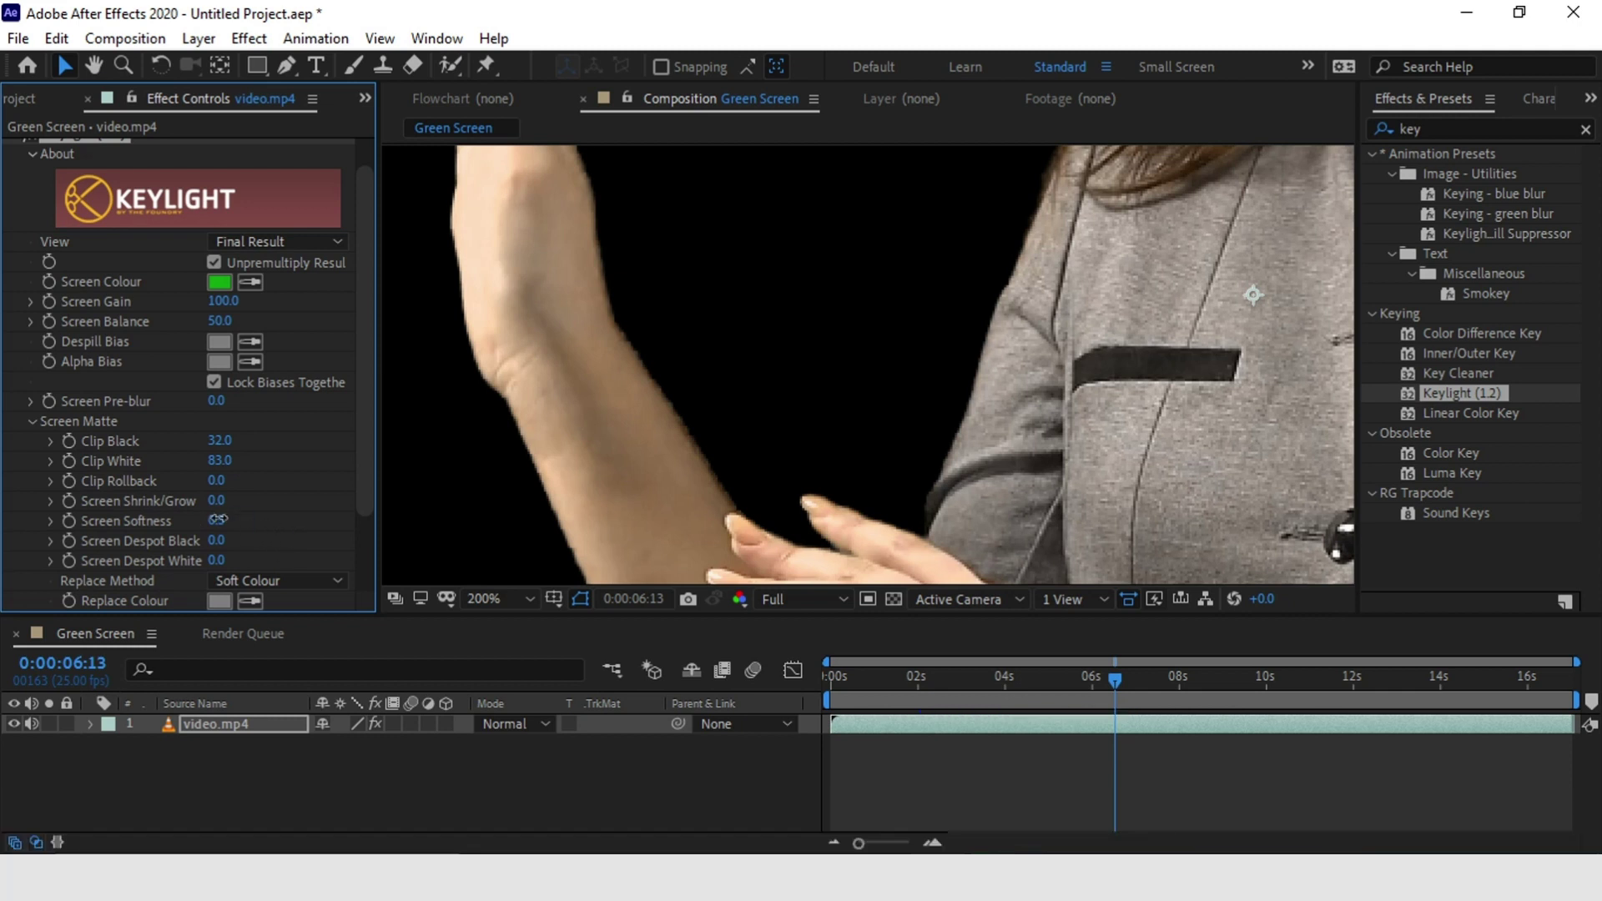
text(0.5)
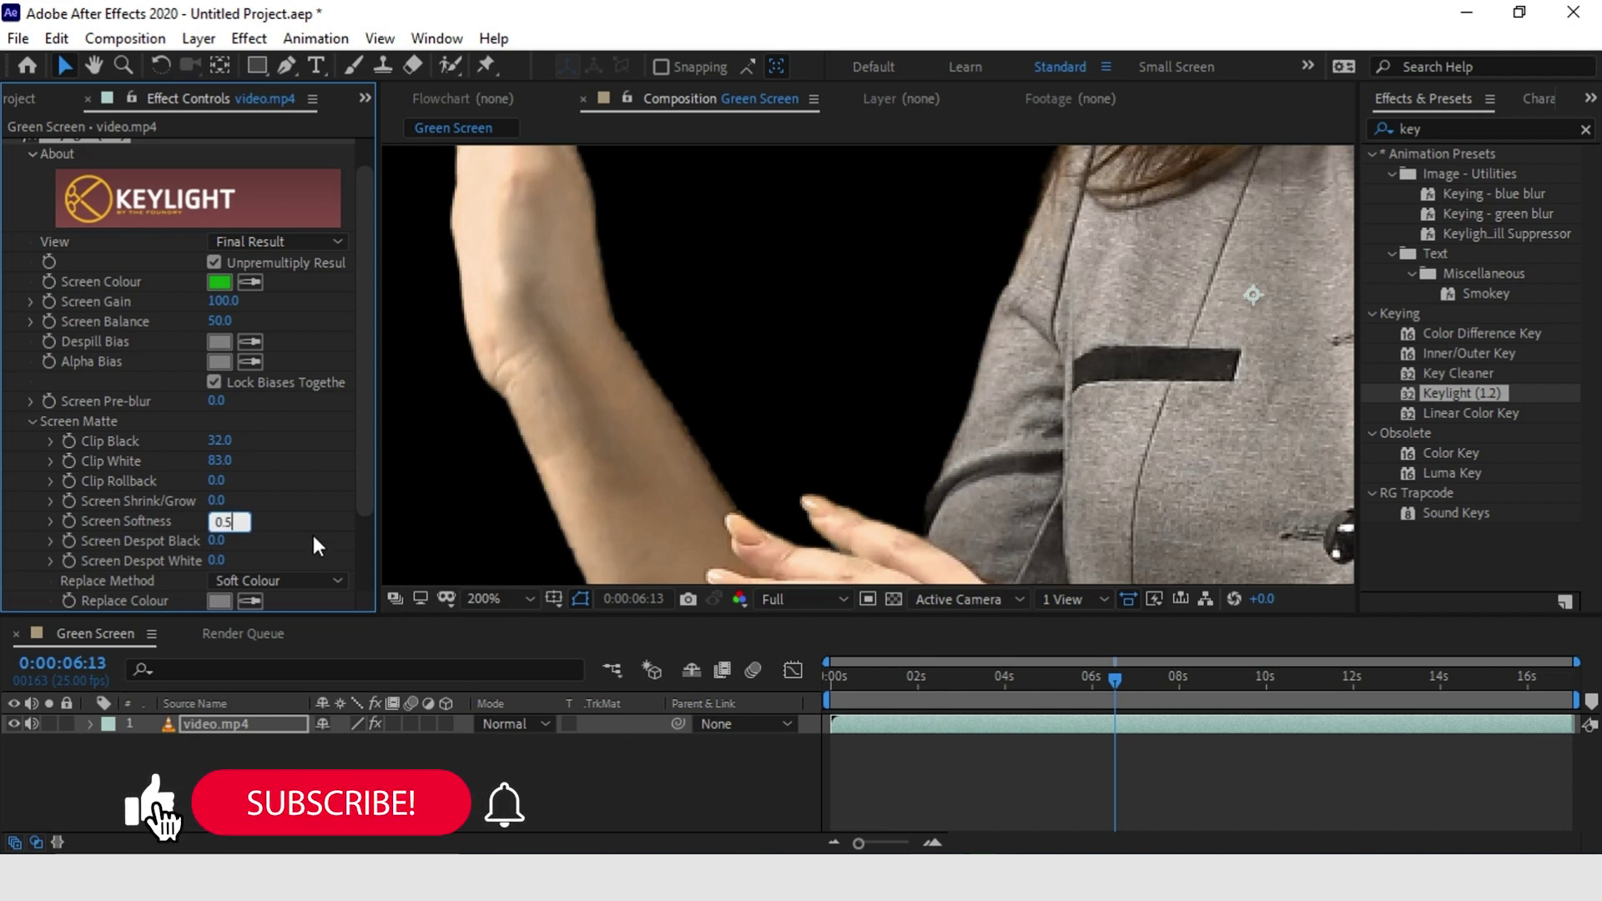
key(Return)
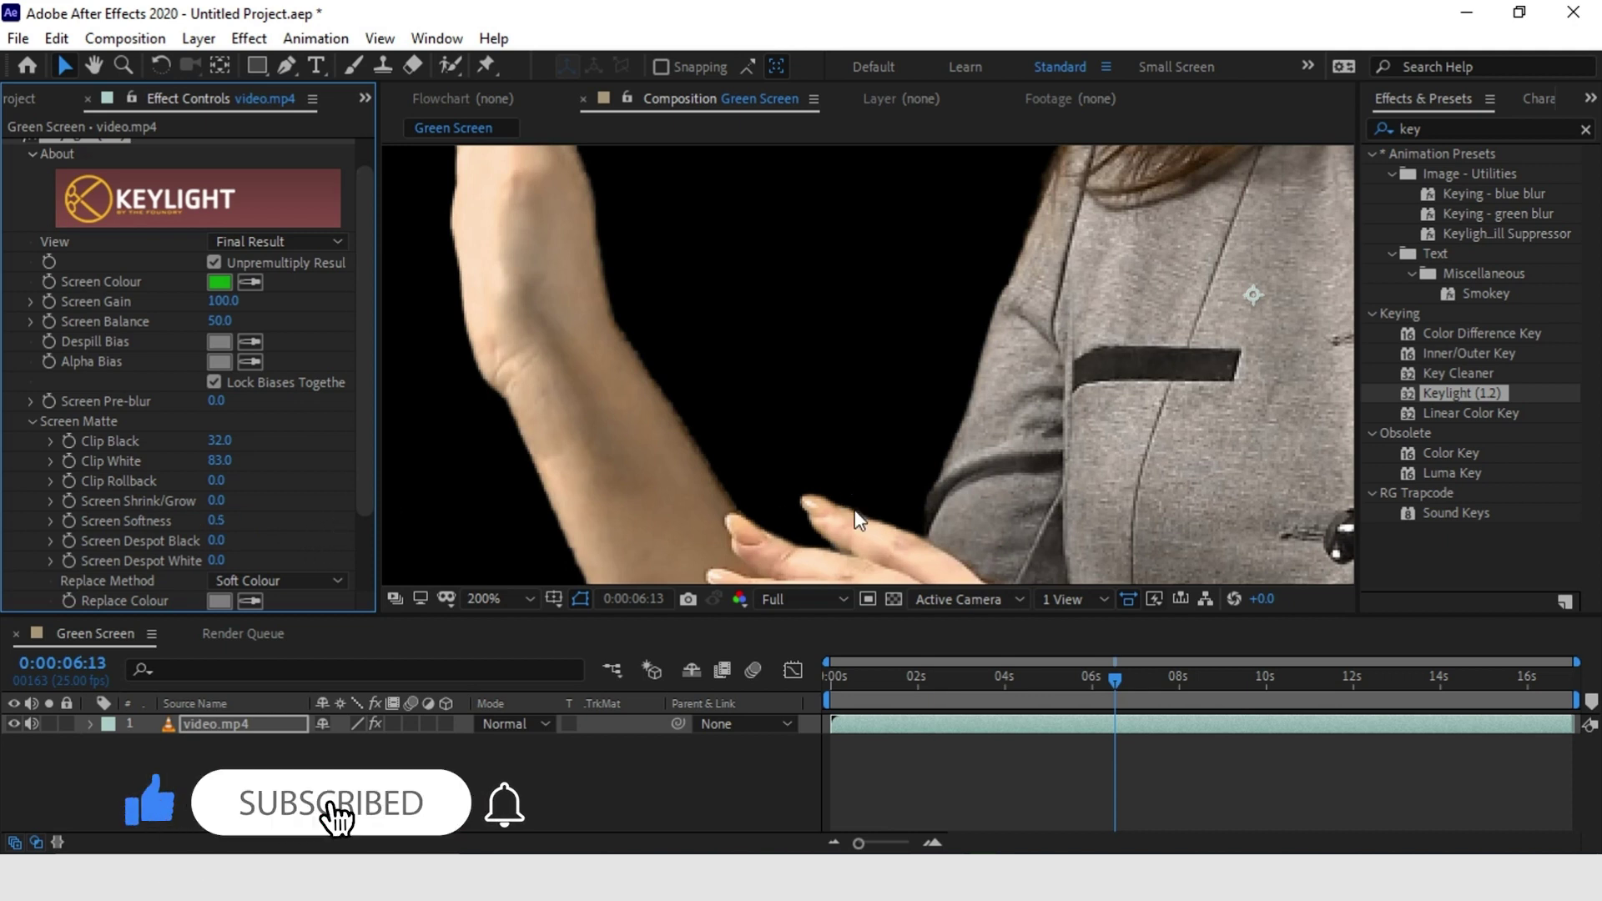
Zoom the viewer back out to fit the whole frame and start a preview
key(comma)
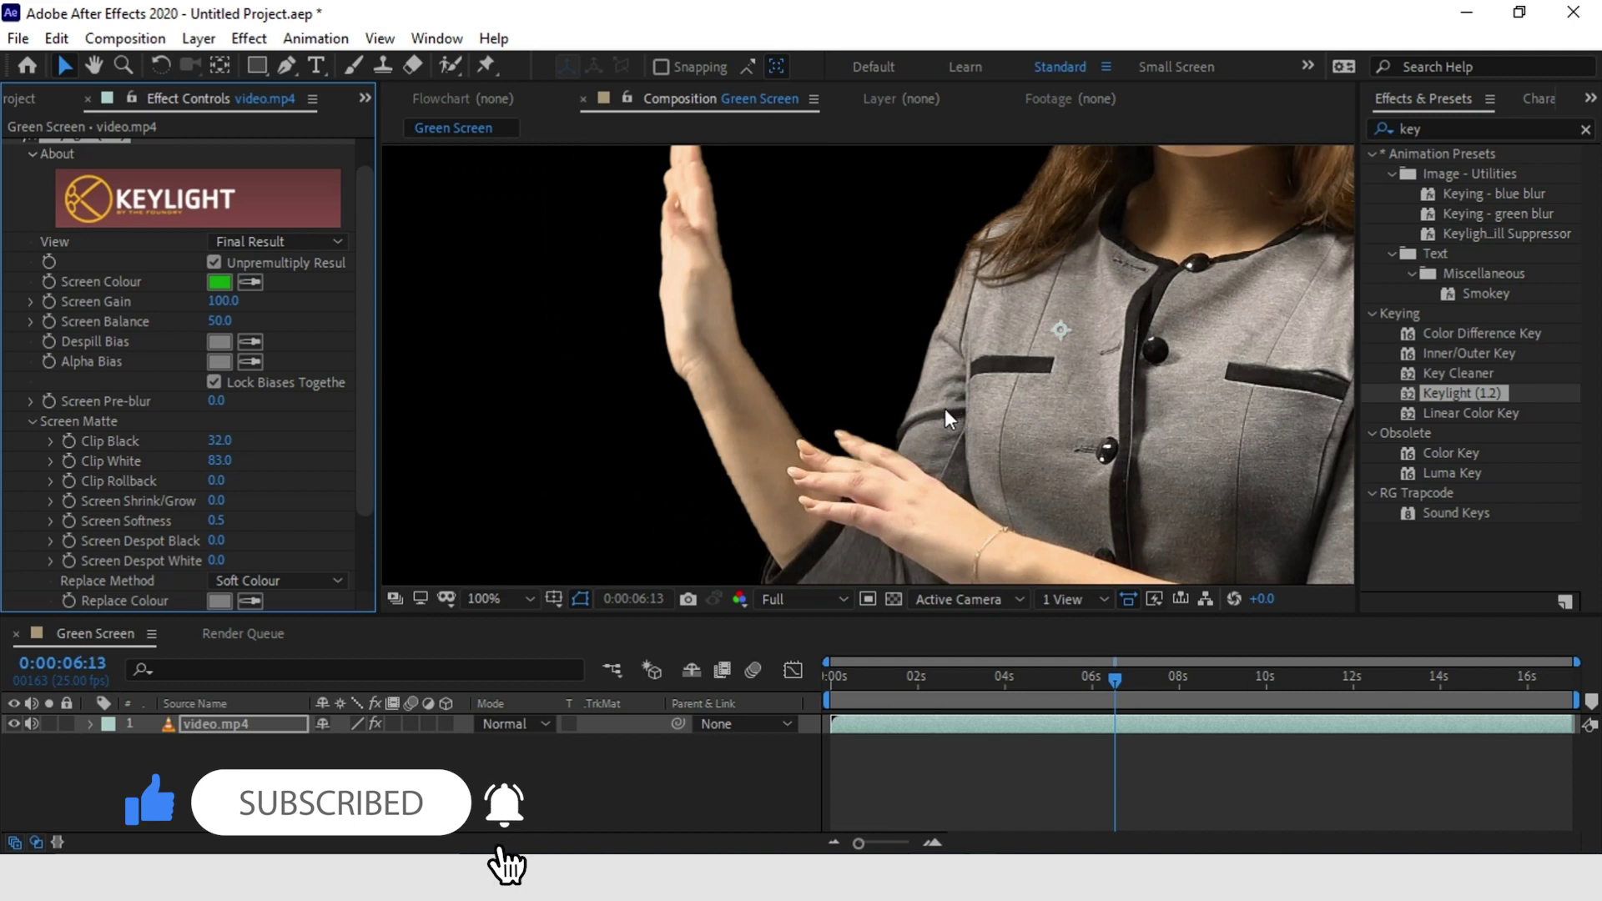
key(alt+slash)
key(space)
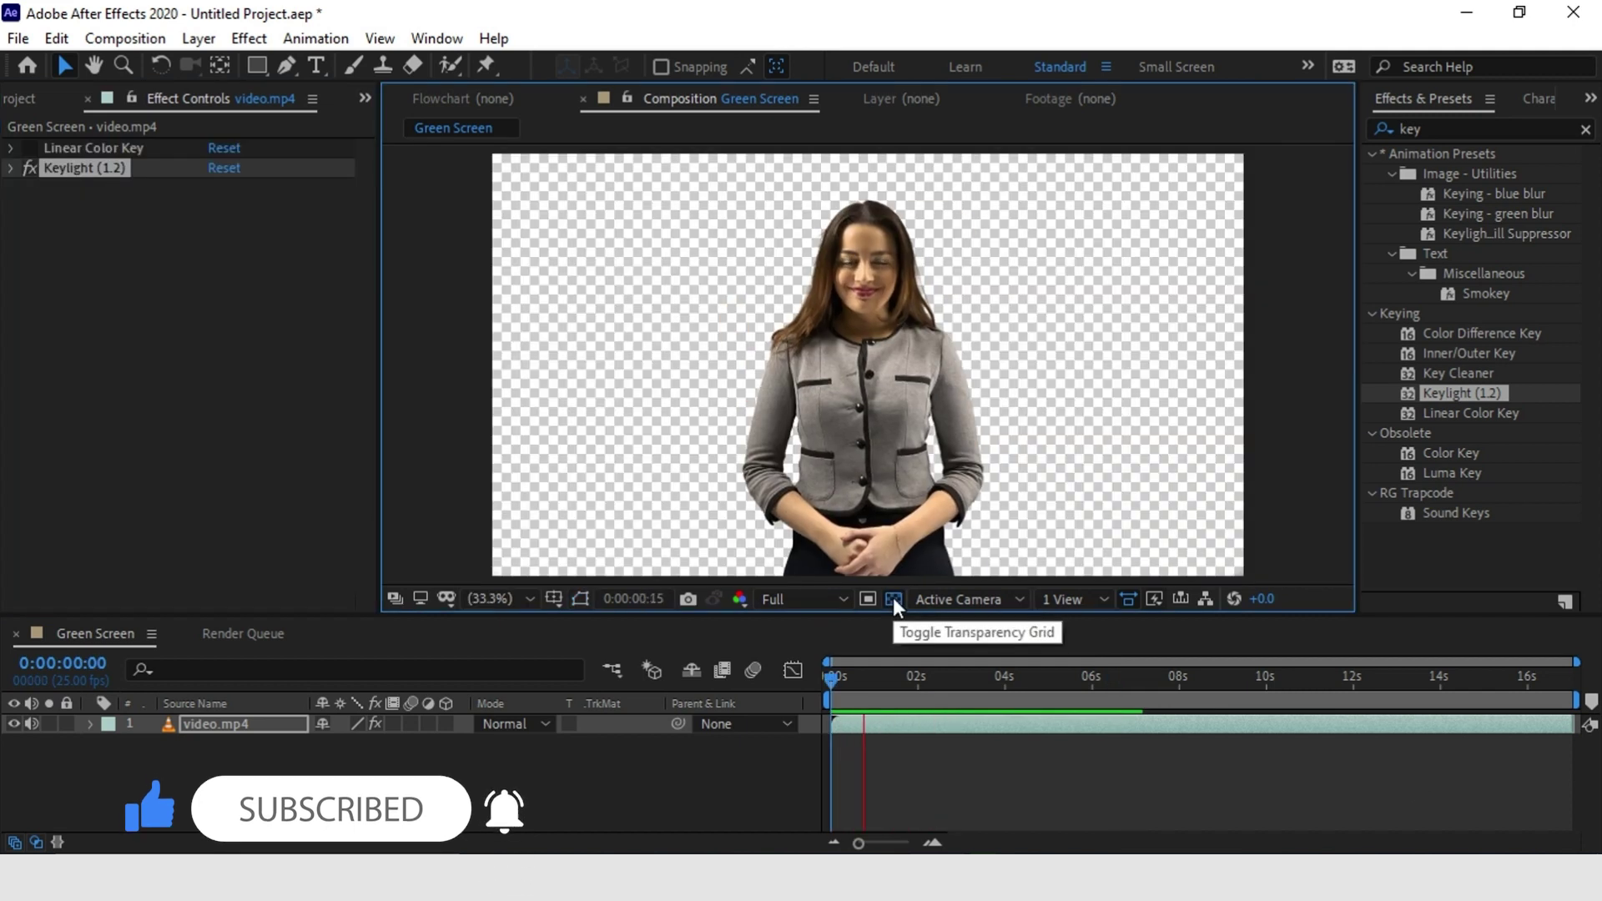
Turn off the transparency grid so the presenter shows on black, and stop playback
click(892, 598)
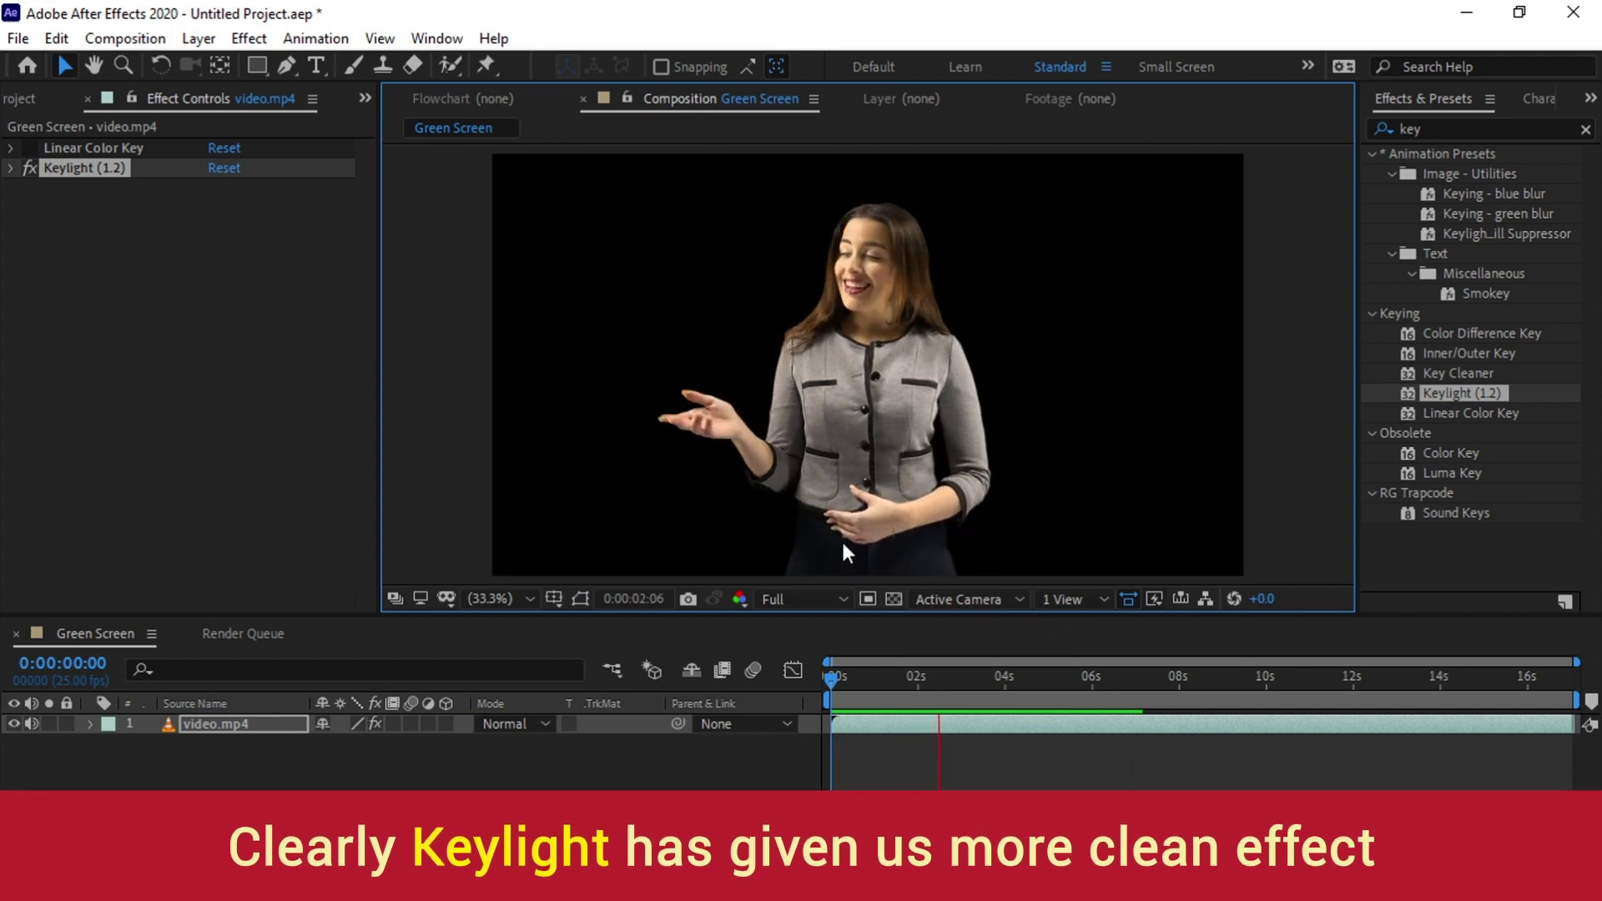
key(space)
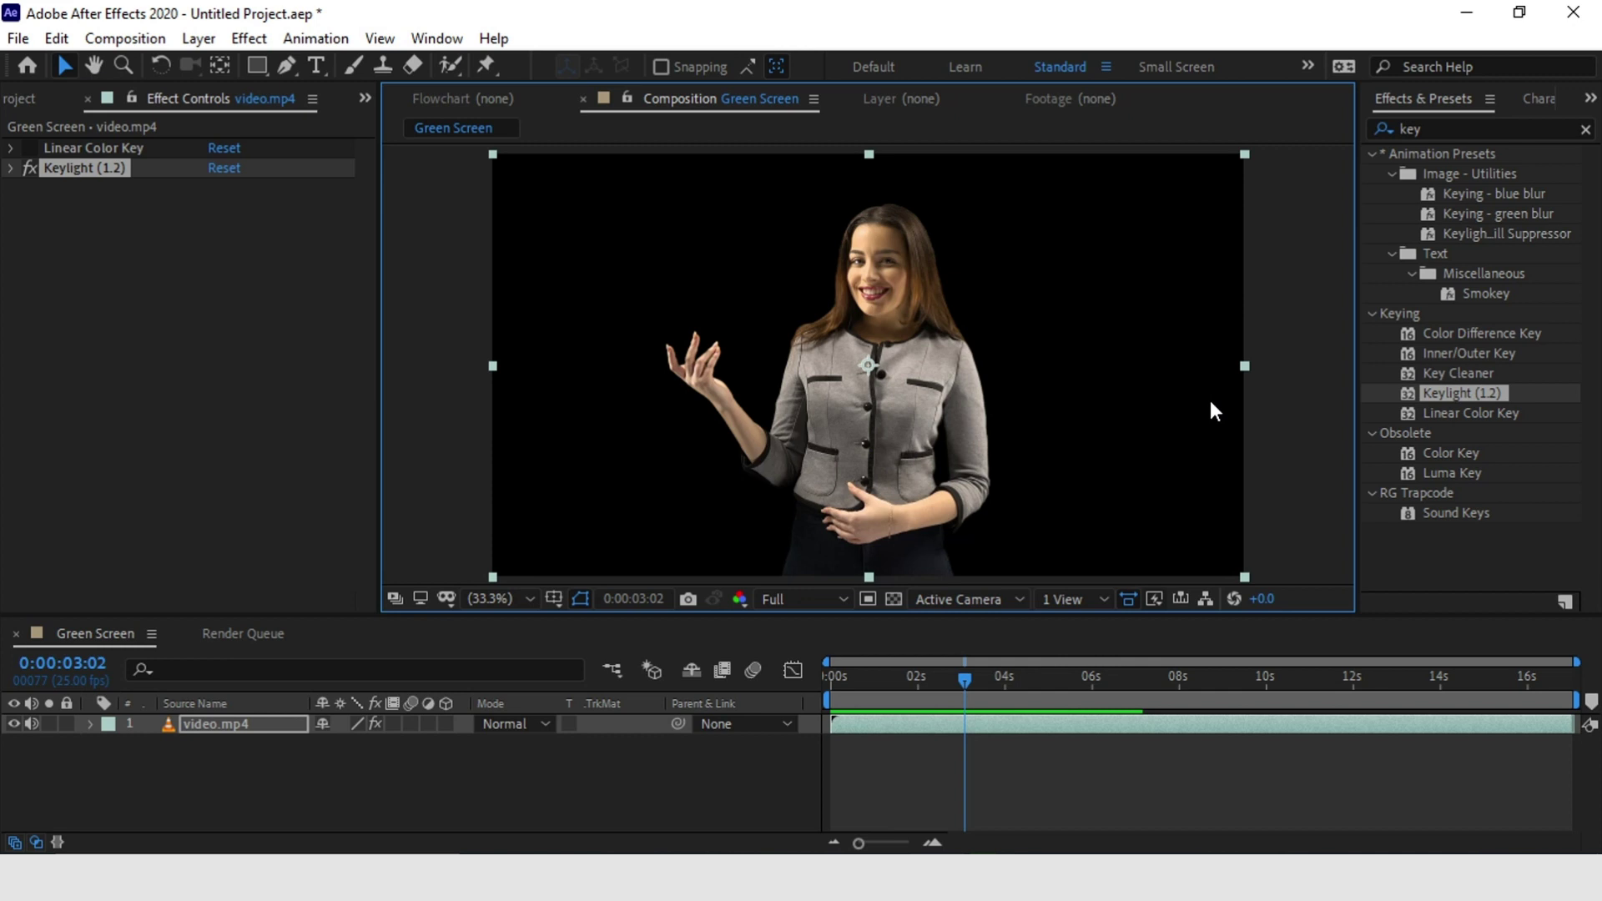
Add Virtual Studio_058_2.mov from the Project panel as a layer beneath video.mp4
click(14, 96)
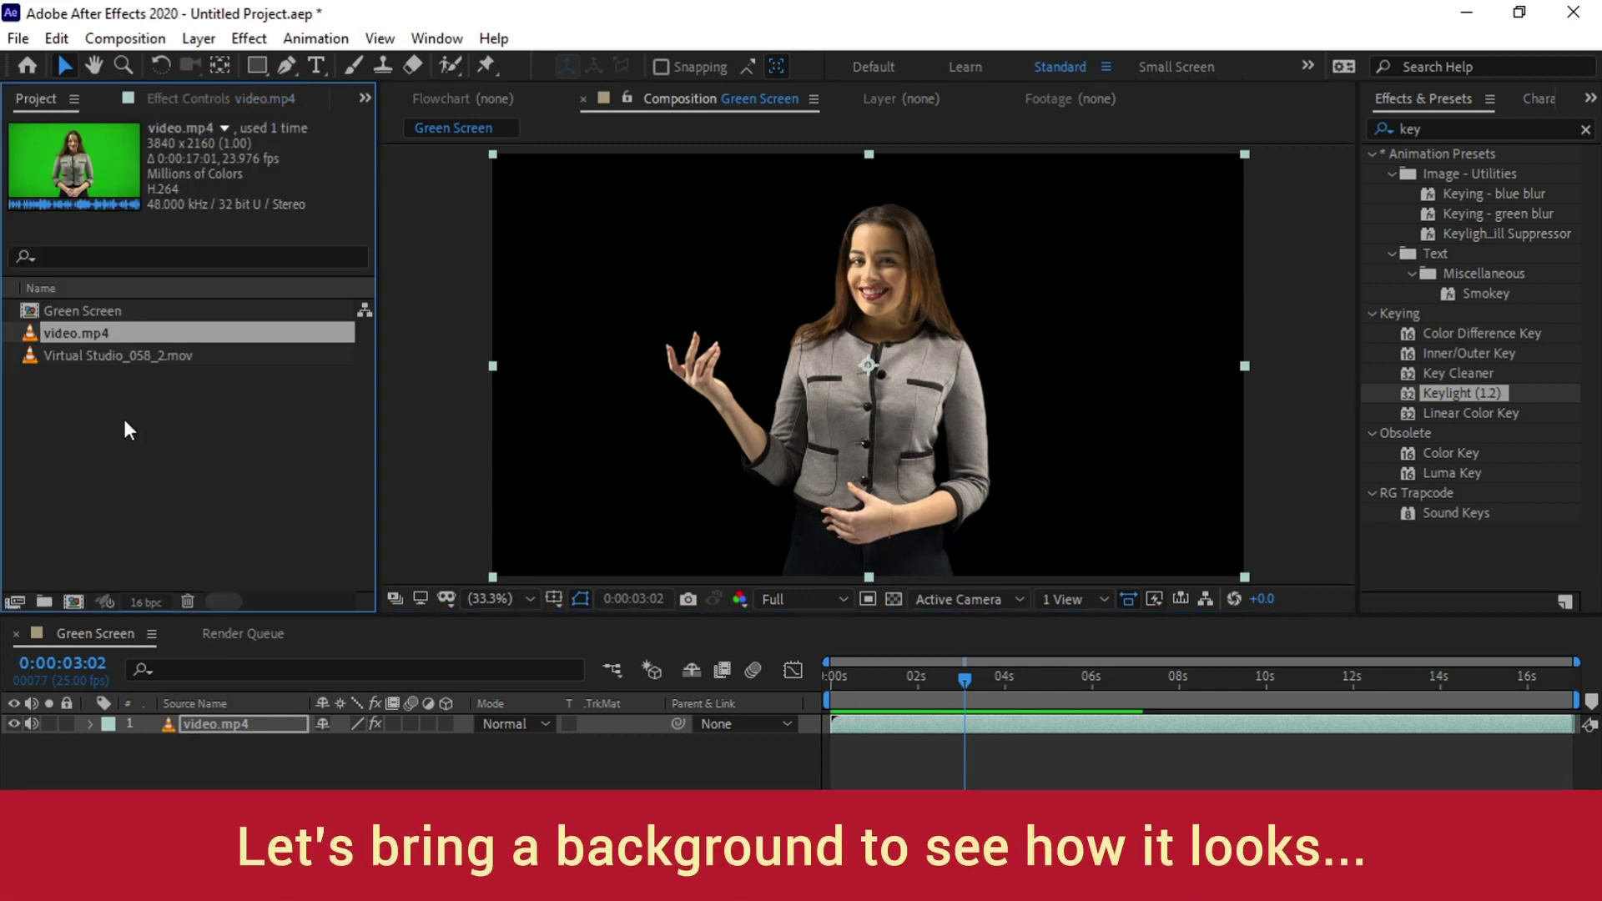
click(134, 392)
click(145, 359)
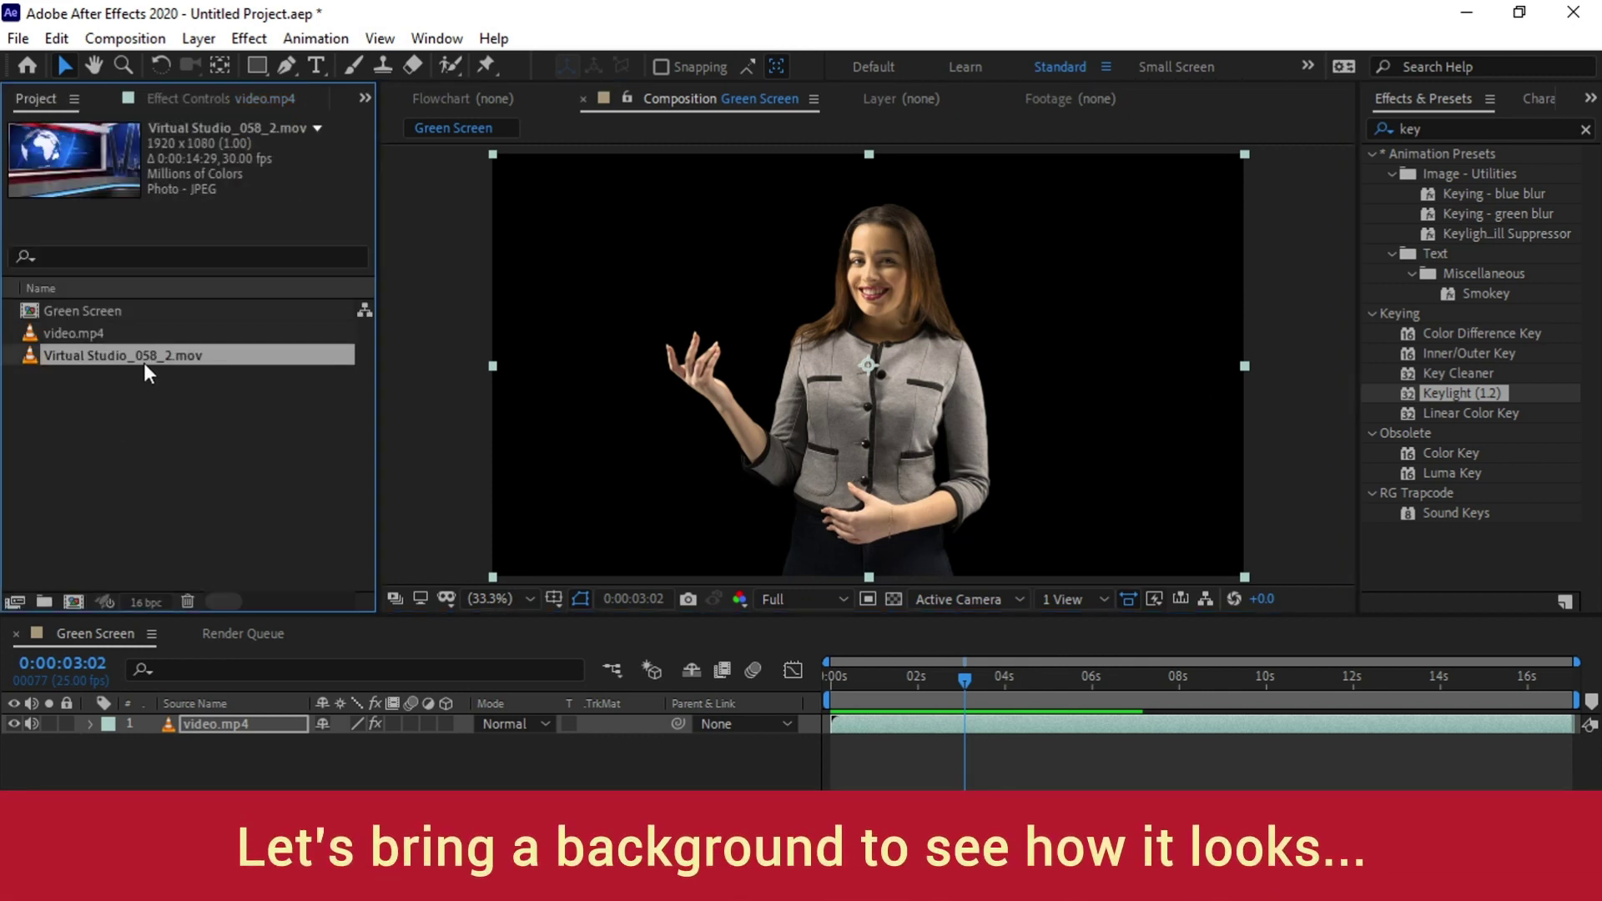
drag(145, 365, 218, 769)
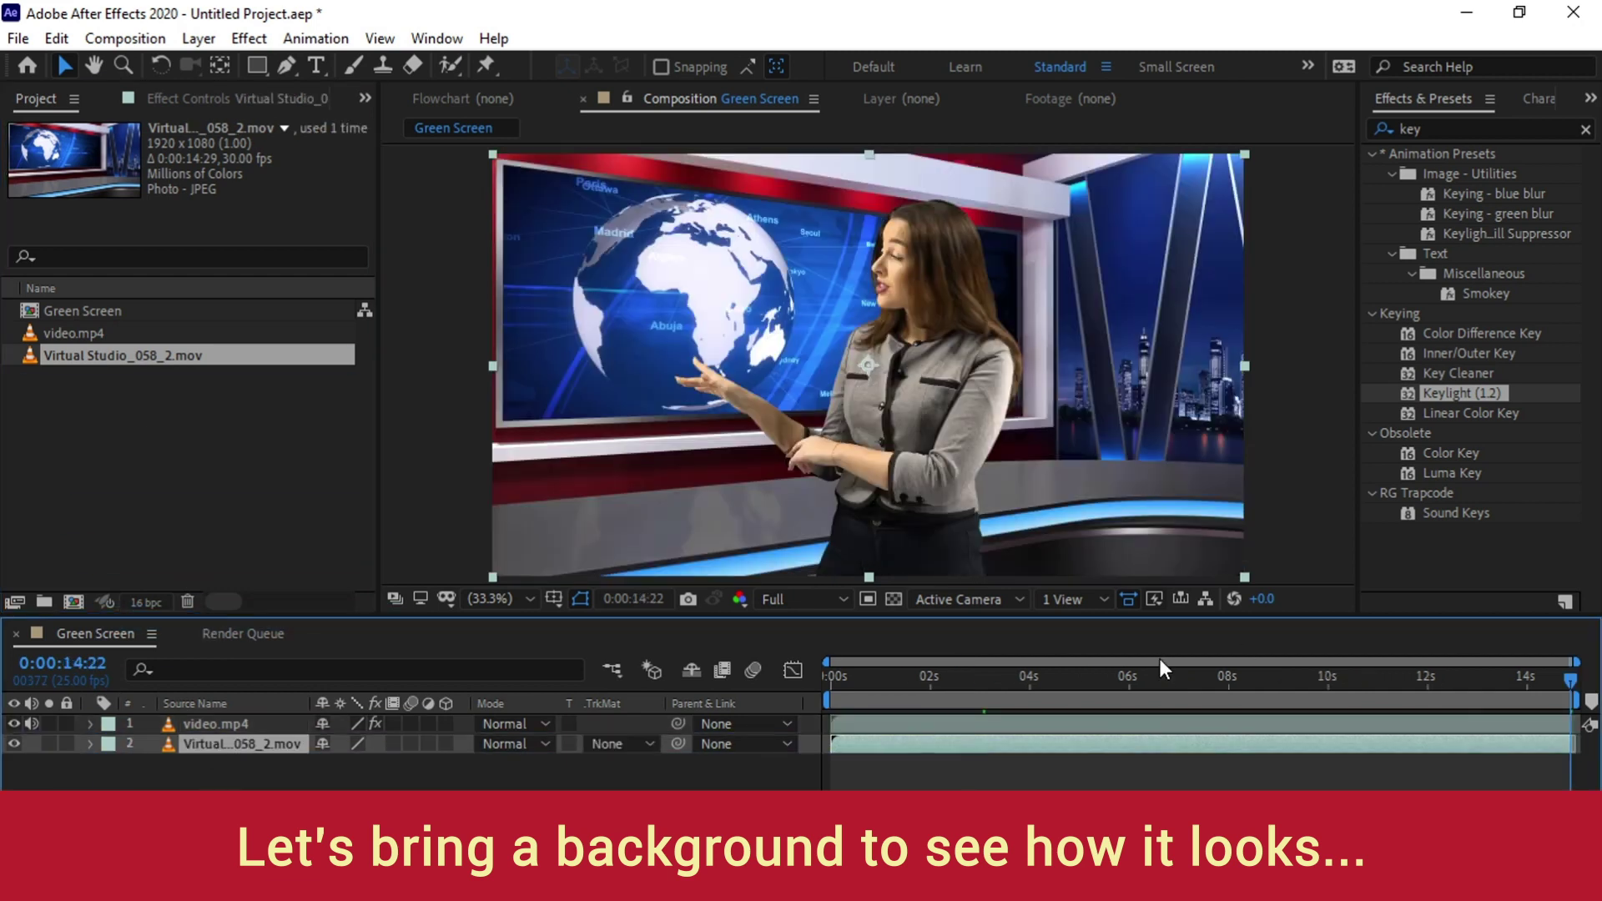
Nudge the video.mp4 presenter layer right of centre with Shift+Right arrow
click(888, 722)
drag(929, 479, 1120, 499)
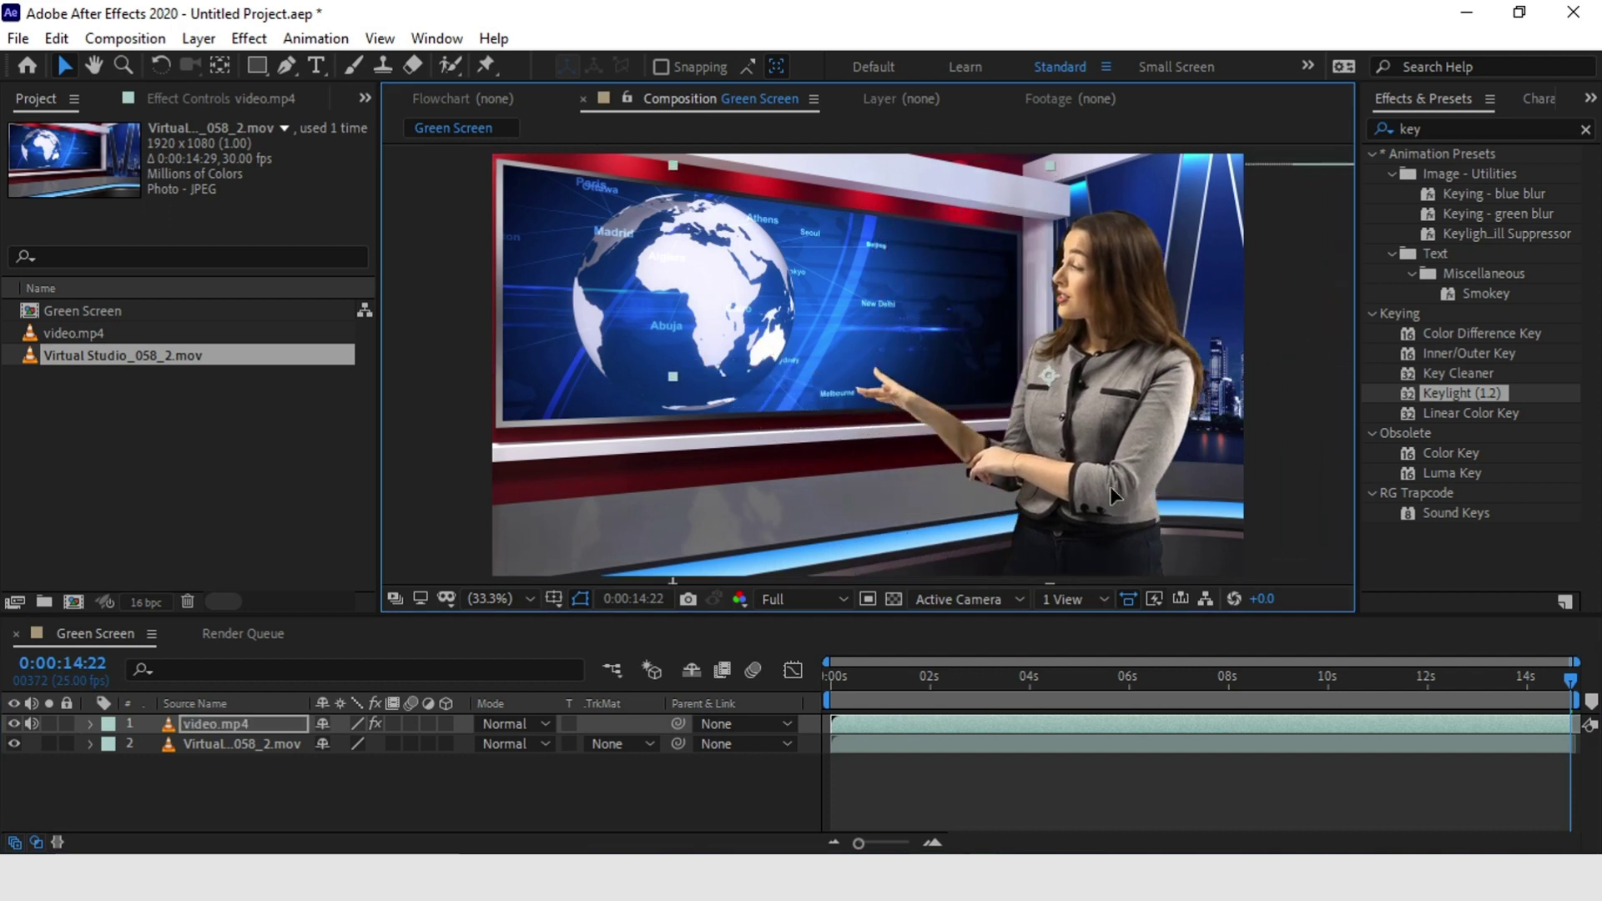
key(ctrl+z)
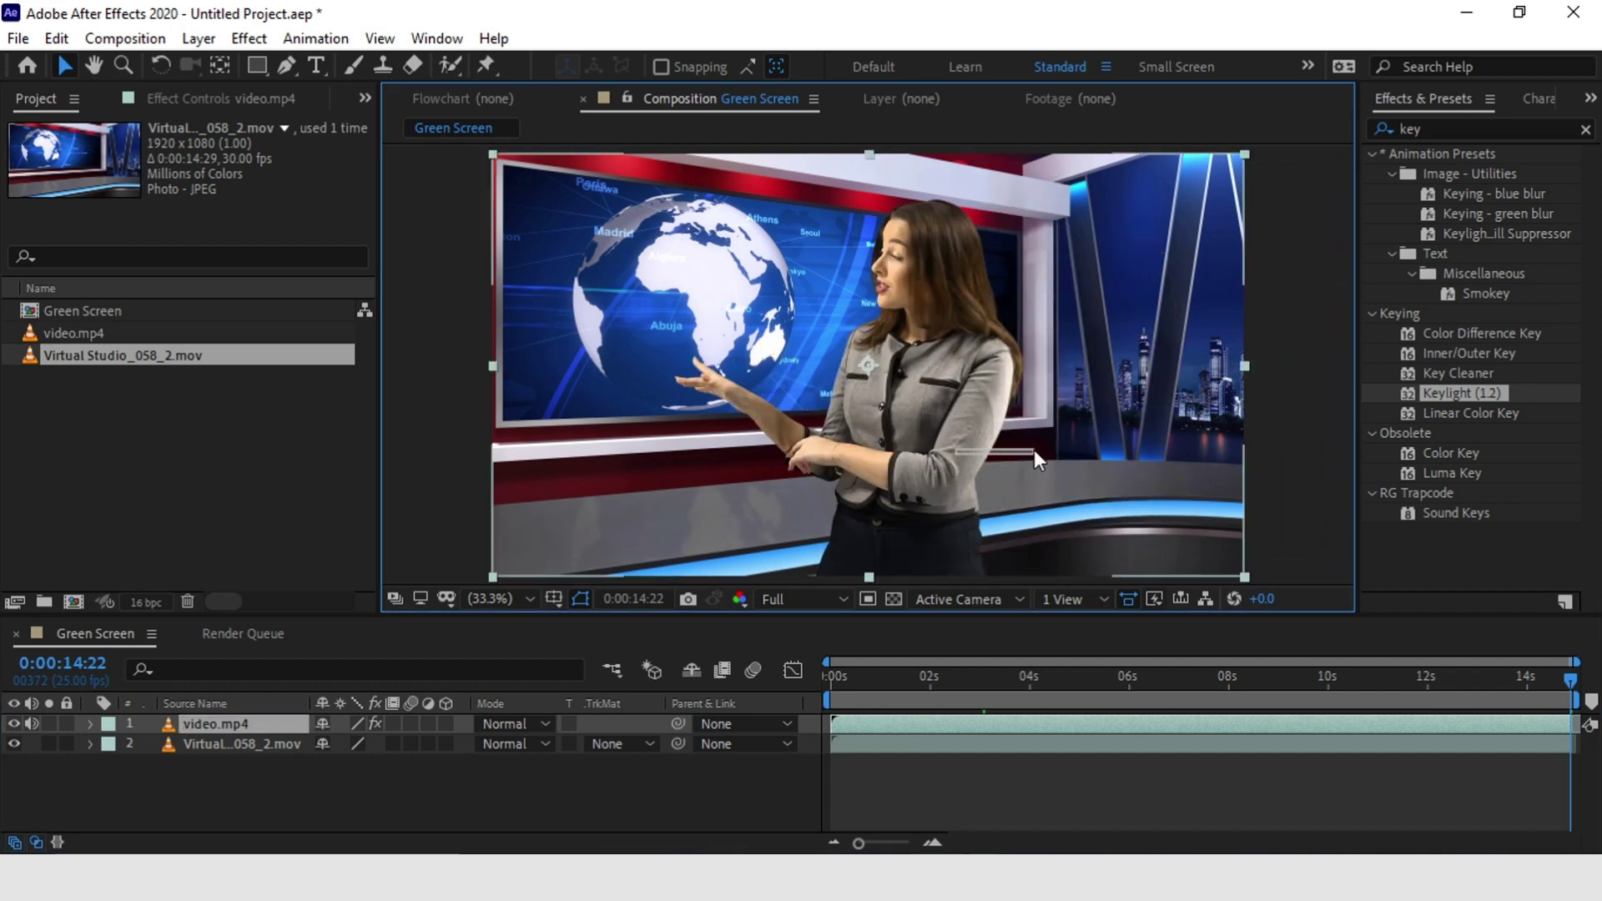
click(963, 717)
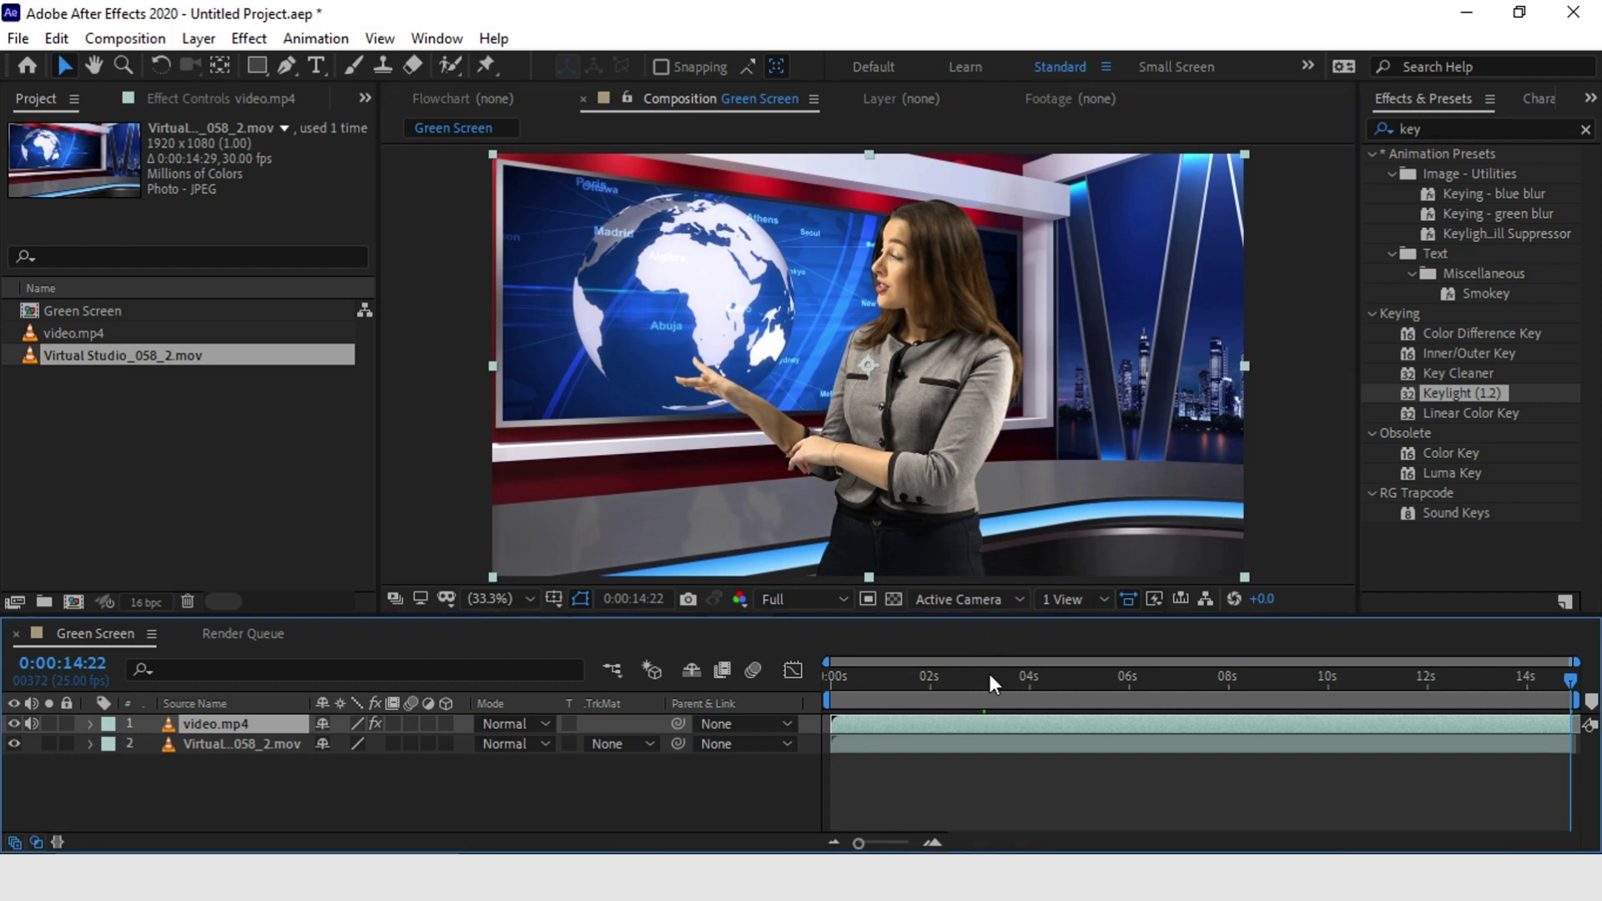
key(shift+Right)
key(shift+Right)
key(shift+Right)
key(shift+Right)
key(shift+Right)
key(shift+Right)
key(shift+Right)
key(shift+Right)
key(shift+Right)
key(shift+Right)
key(shift+Right)
key(shift+Right)
key(shift+Right)
key(shift+Right)
key(shift+Right)
key(shift+Right)
key(shift+Right)
key(shift+Right)
key(shift+Right)
key(shift+Right)
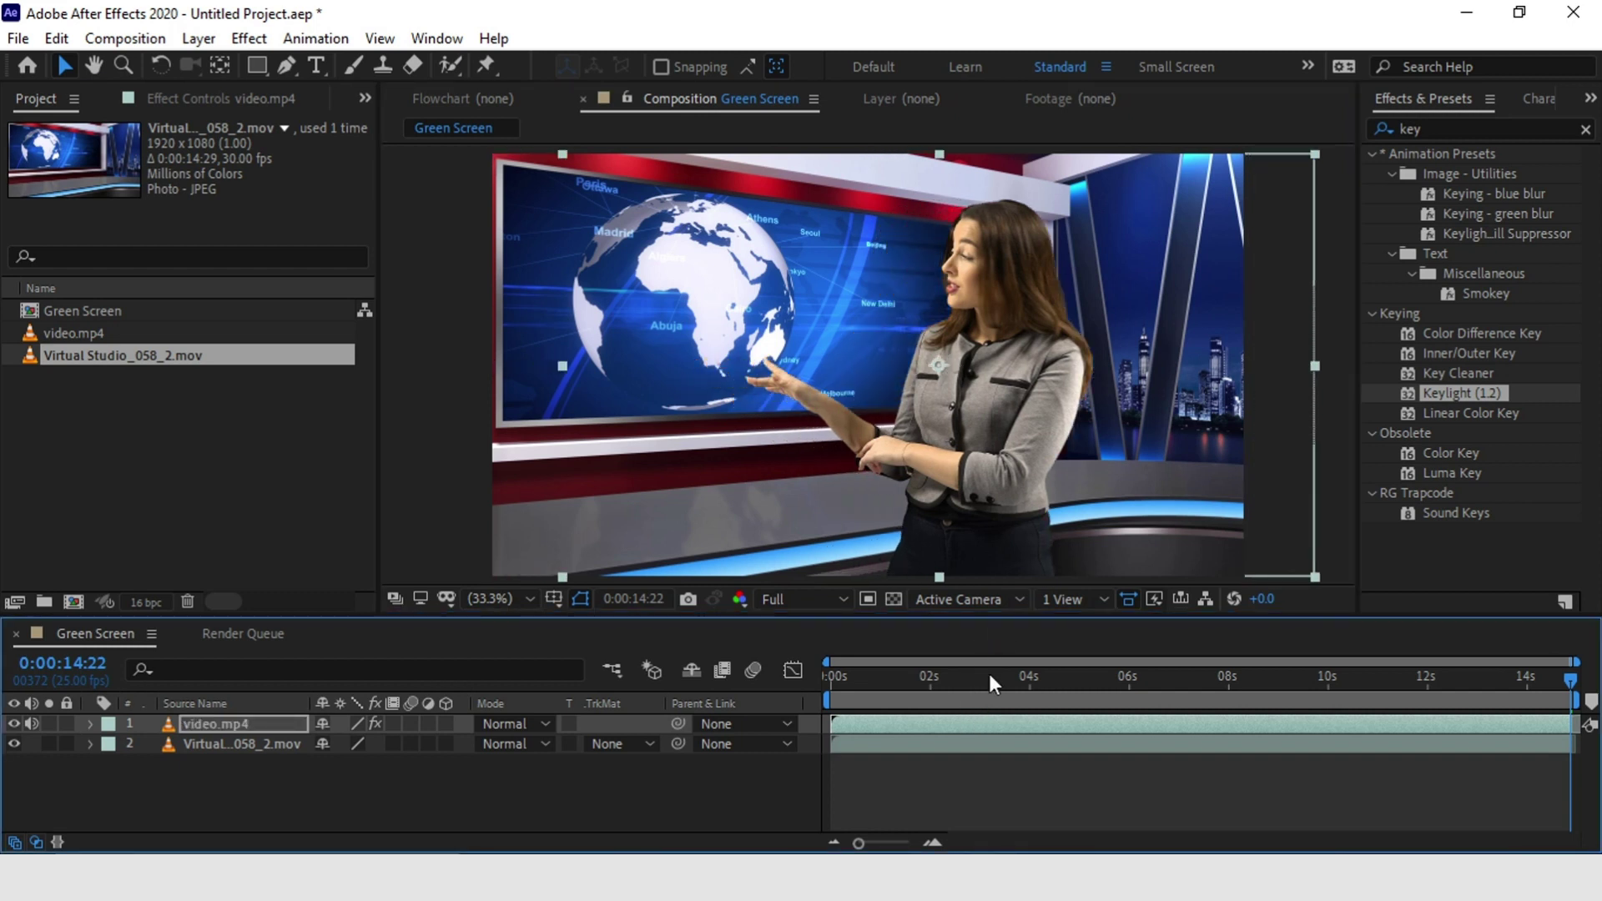
key(shift+Right)
key(shift+Right)
key(shift+Right)
key(shift+Right)
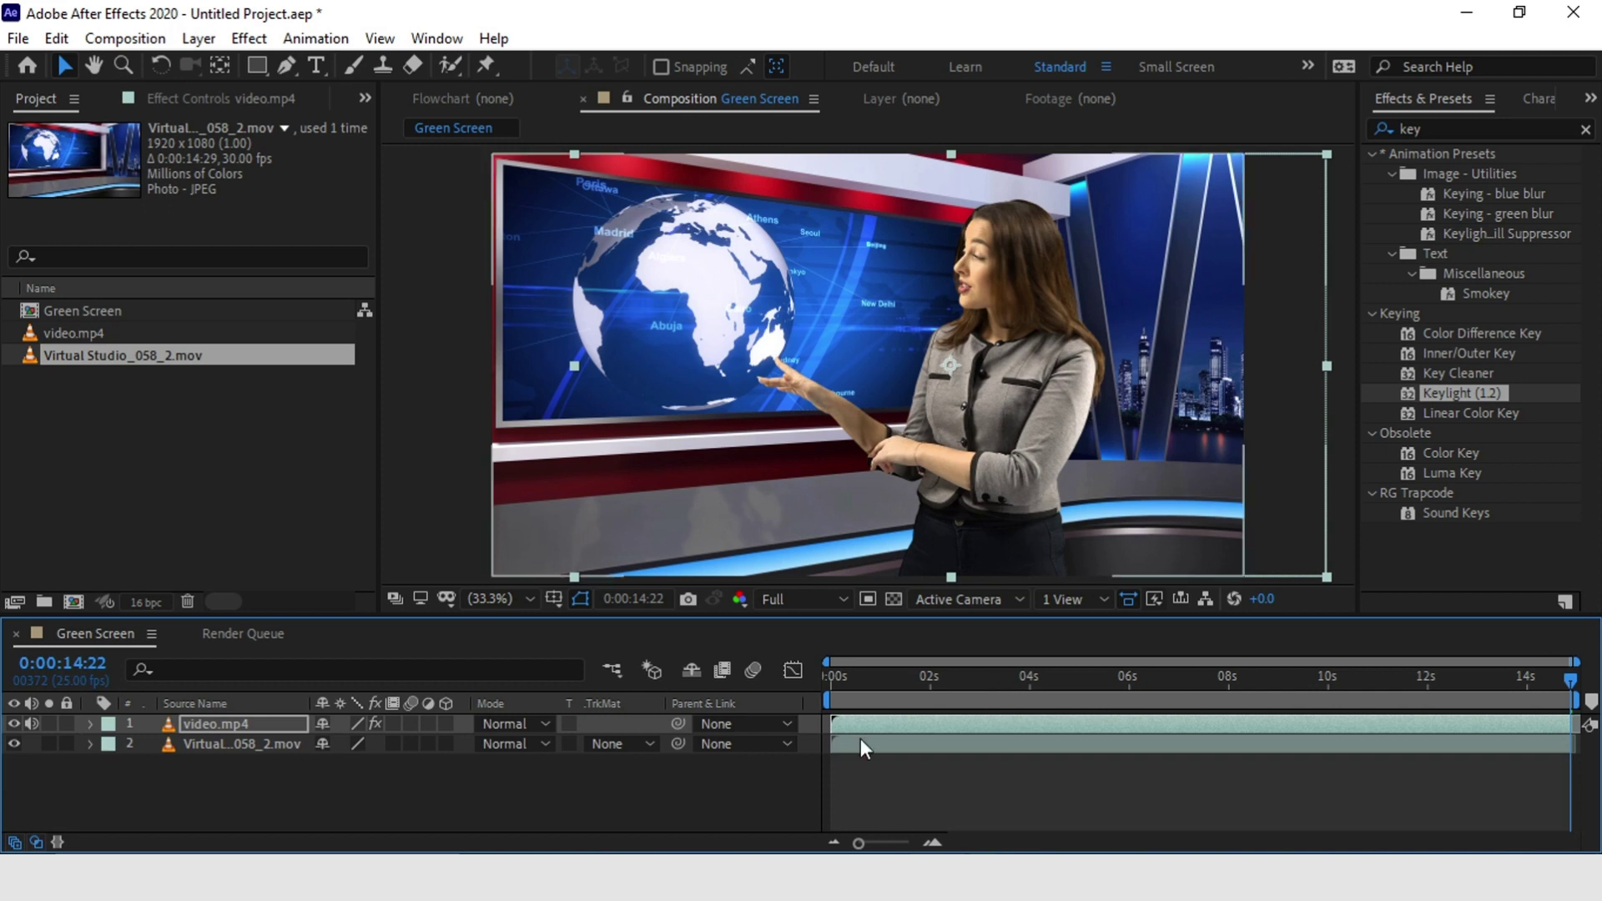
Play back the finished presenter-in-newsroom composite
key(space)
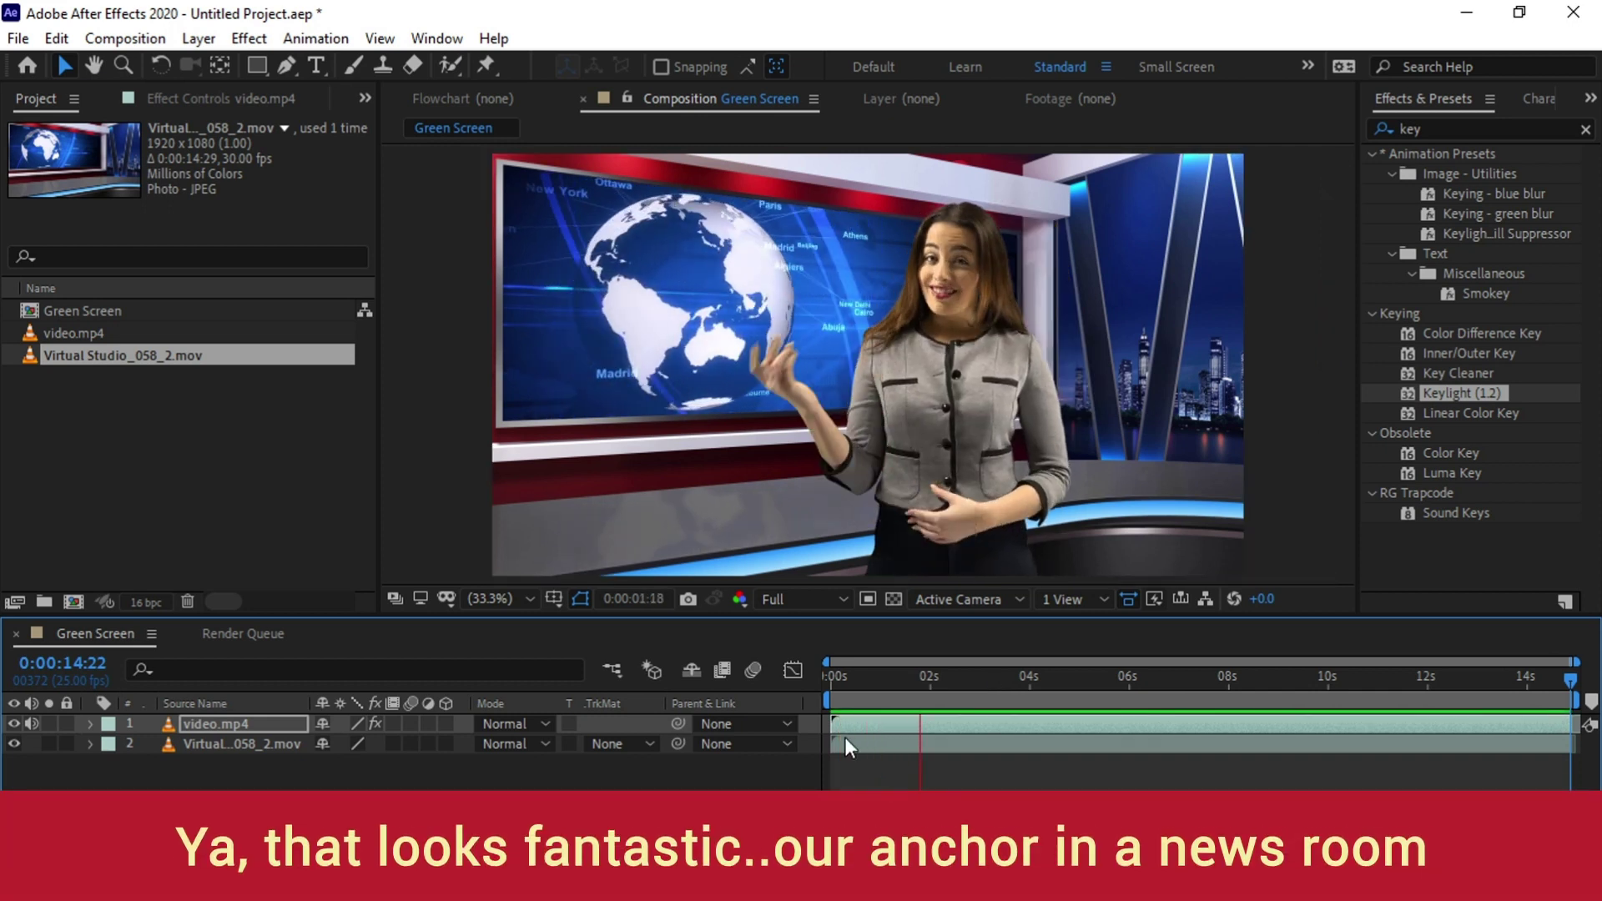